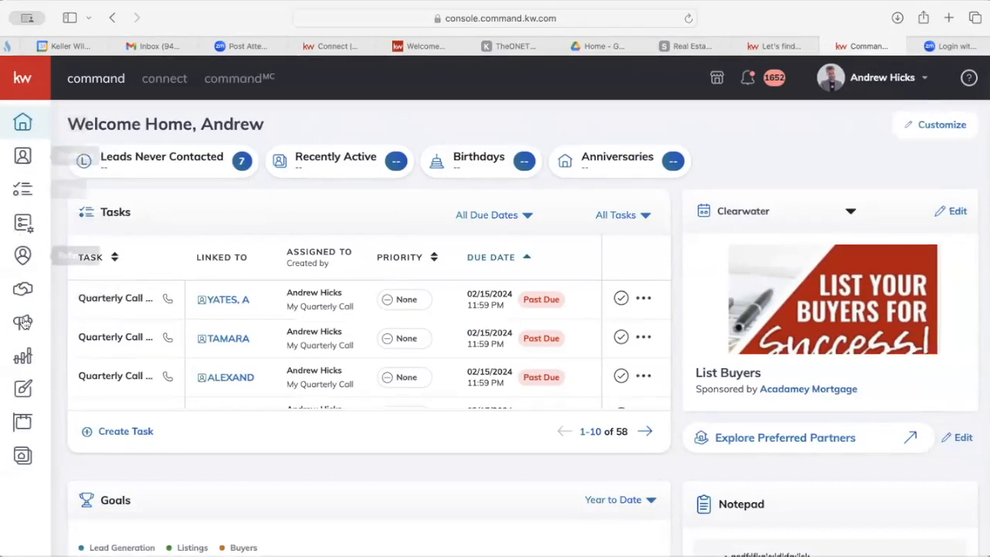
Expand the KW Command sidebar so section names show beside the home dashboard's 58 tasks.
click(23, 81)
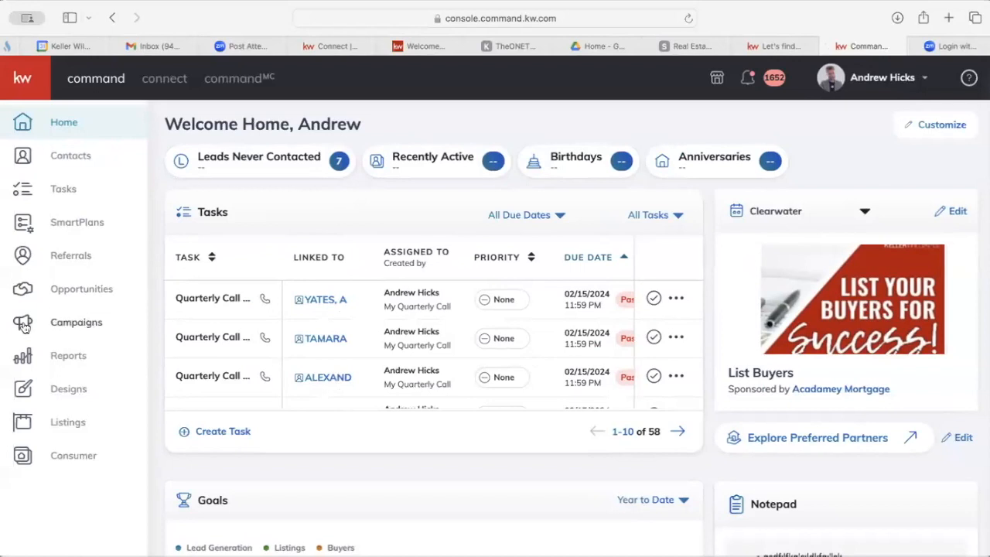
Go to Campaigns and look over its quick posts, paid-ads promotion and training videos.
click(61, 328)
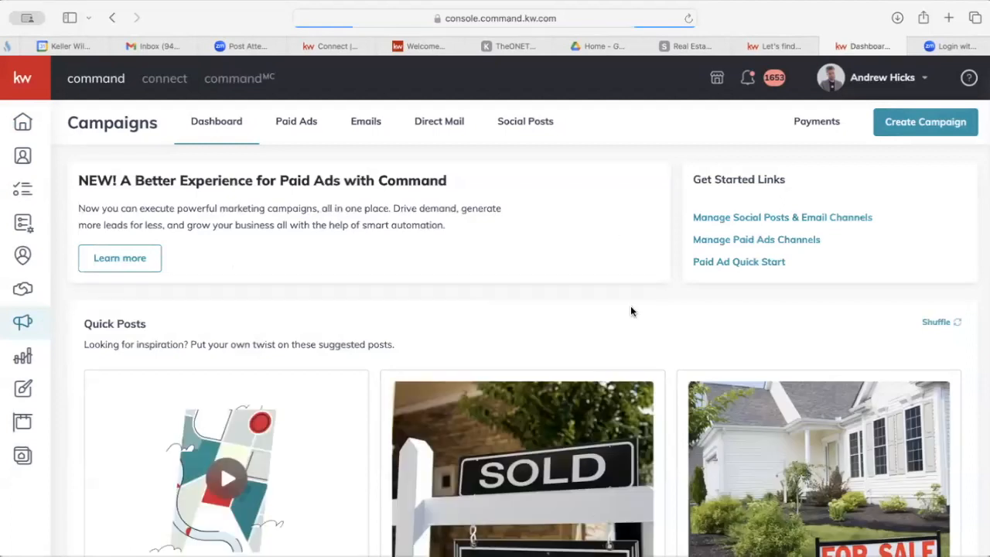
scroll(623, 326, down, 1)
scroll(622, 327, down, 5)
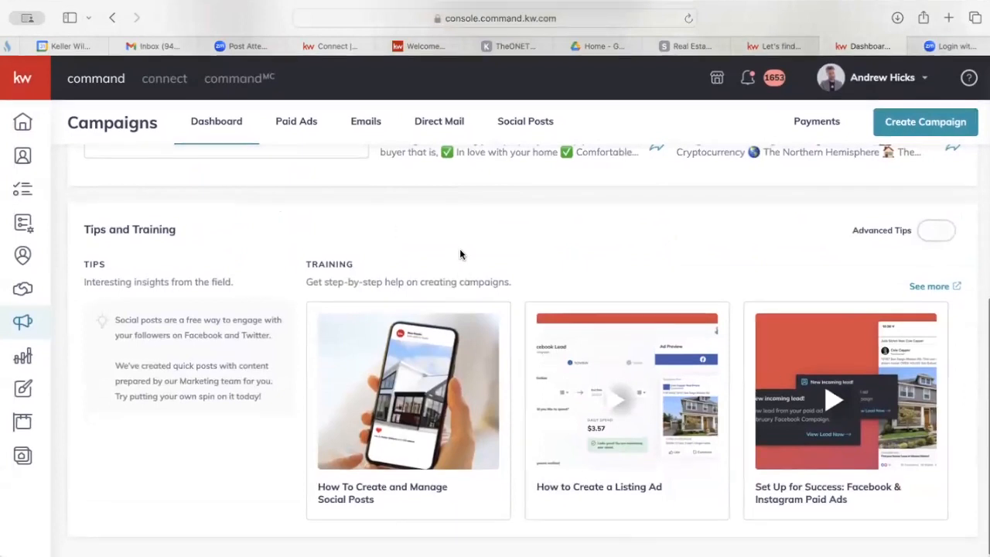
scroll(460, 254, up, 4)
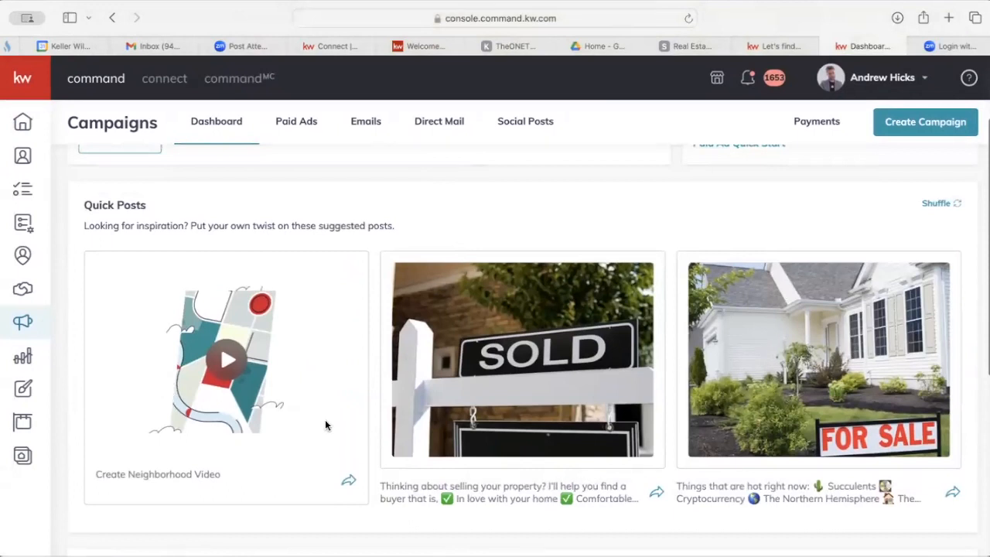
scroll(406, 343, up, 1)
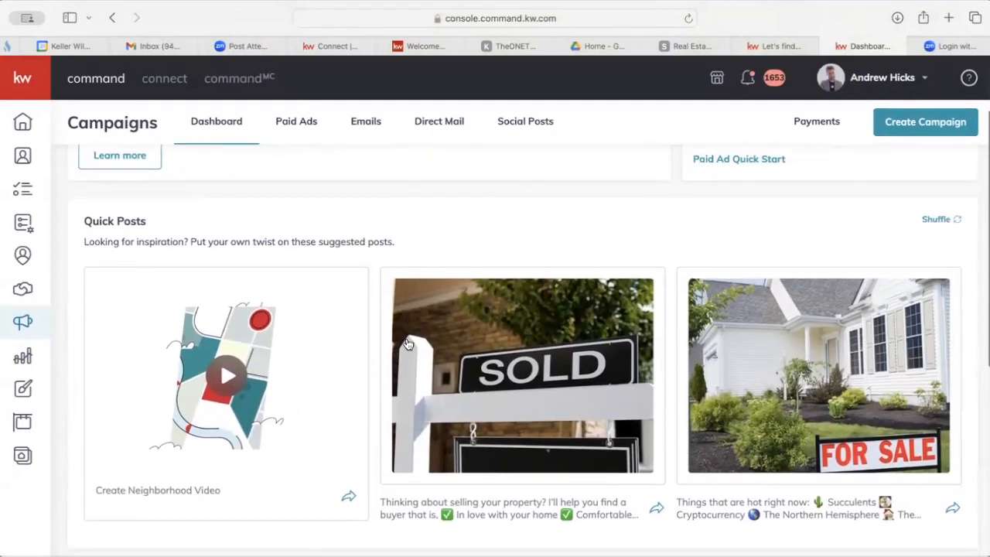
scroll(406, 343, down, 1)
scroll(550, 350, up, 3)
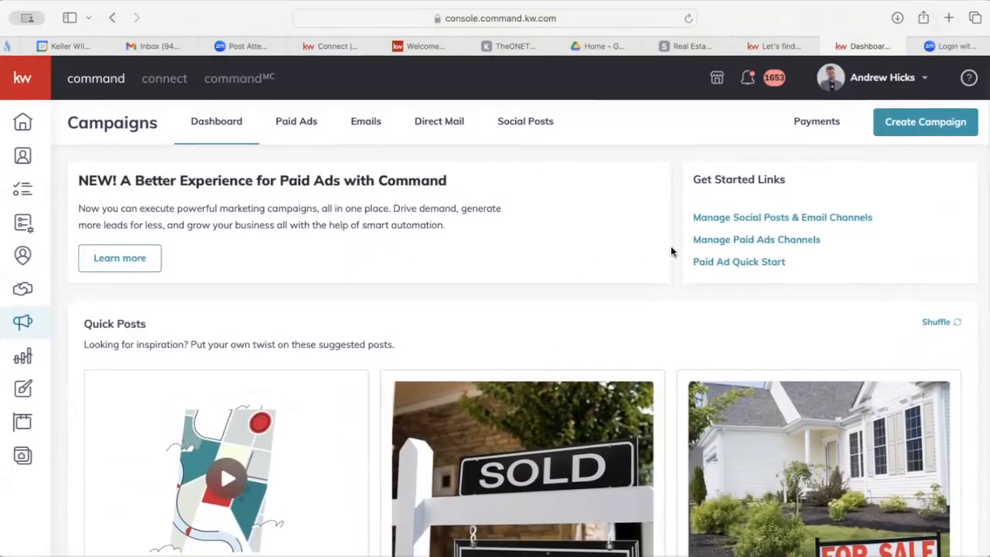
Create a new Paid Ad campaign to reach the Quick Start templates across 13 objectives.
click(916, 129)
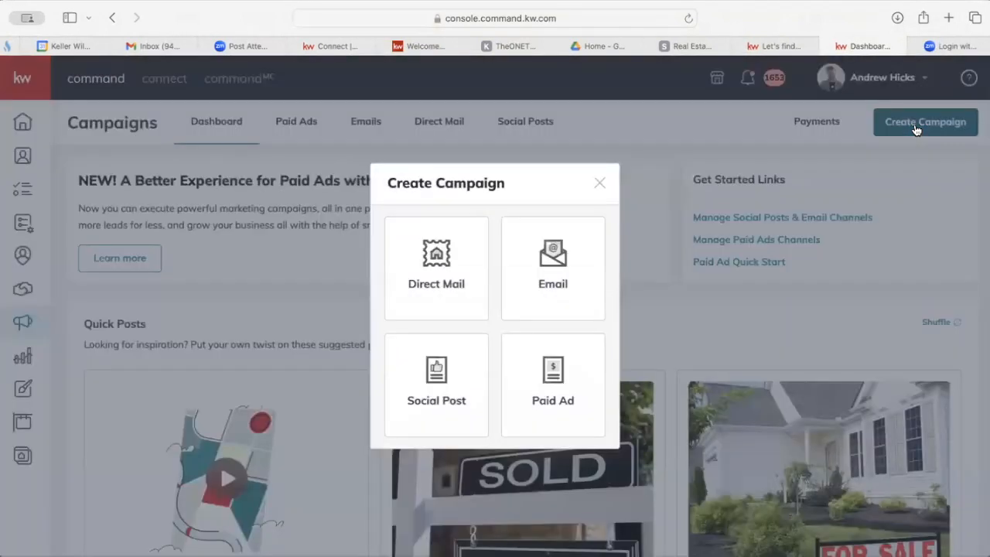
click(548, 387)
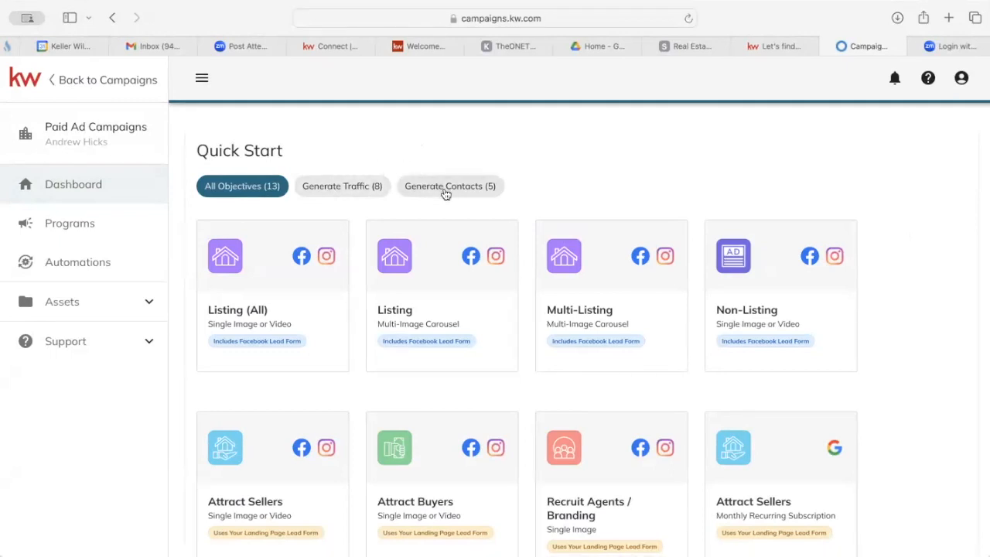
View Programs, then open Assets > Facebook Pages to see the linked default page.
click(94, 224)
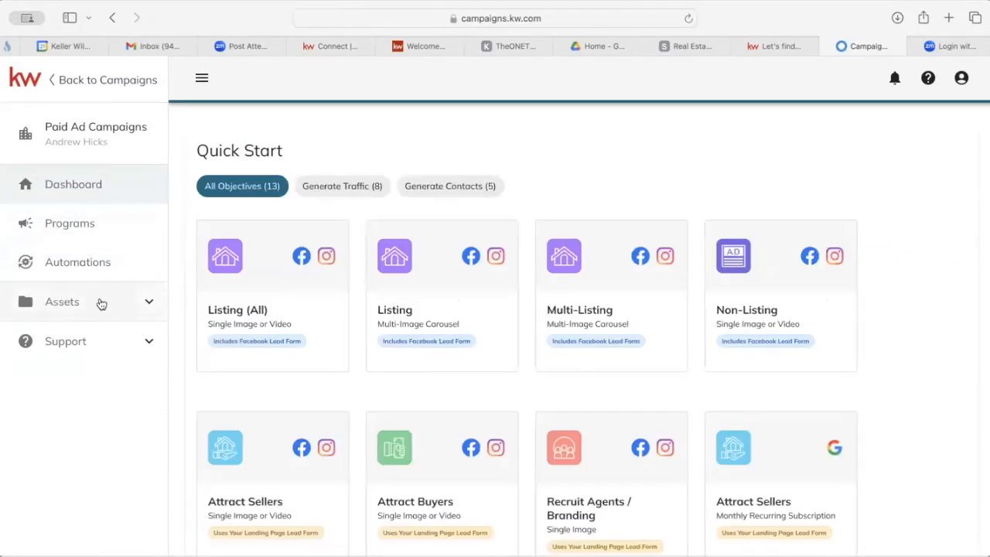
click(87, 306)
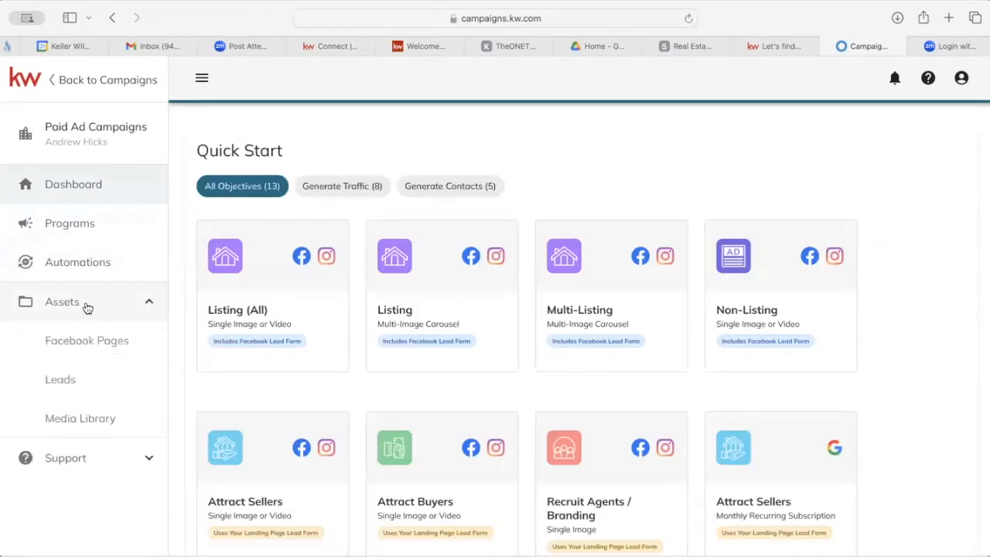
click(89, 345)
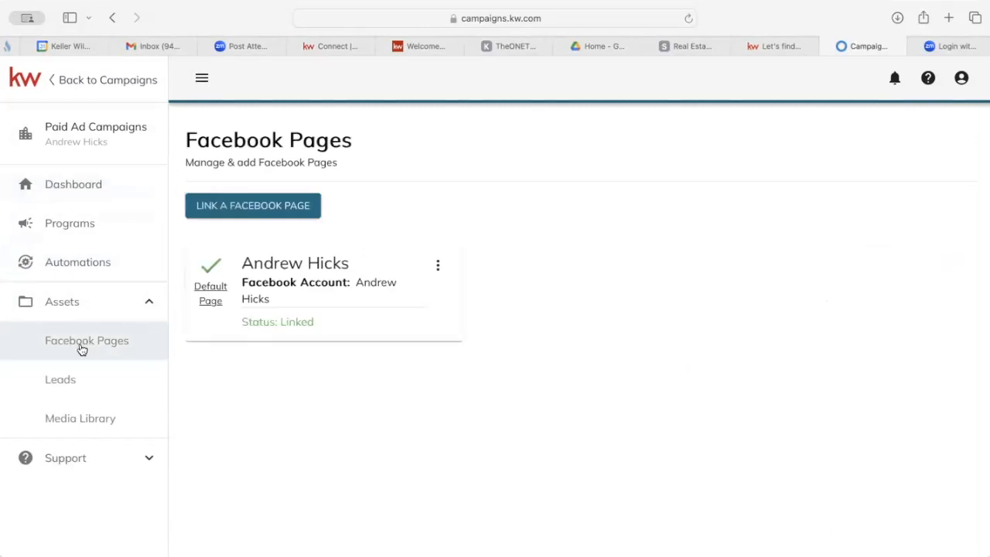
Check the linked page's options and the empty Leads page, then view the Media Library grid.
click(439, 269)
click(271, 429)
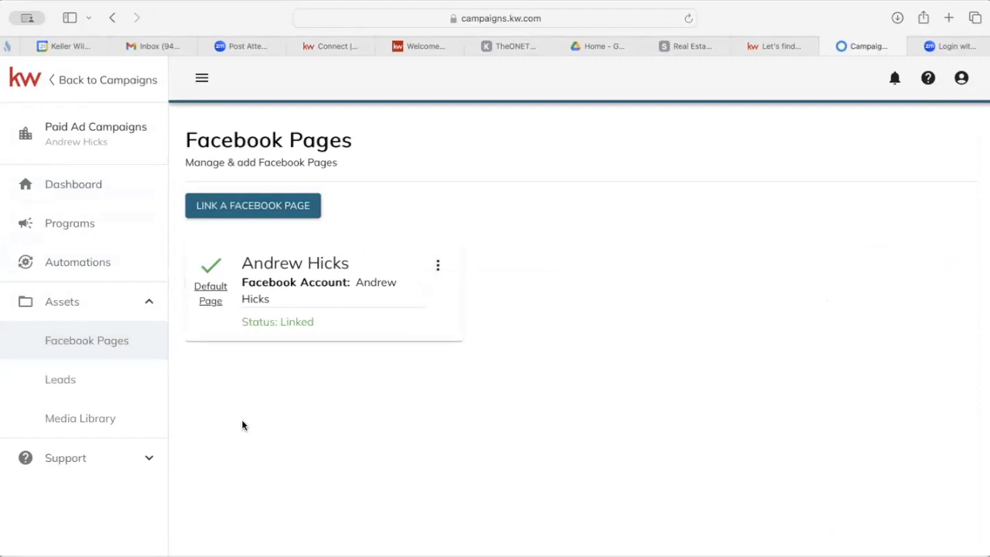
click(86, 384)
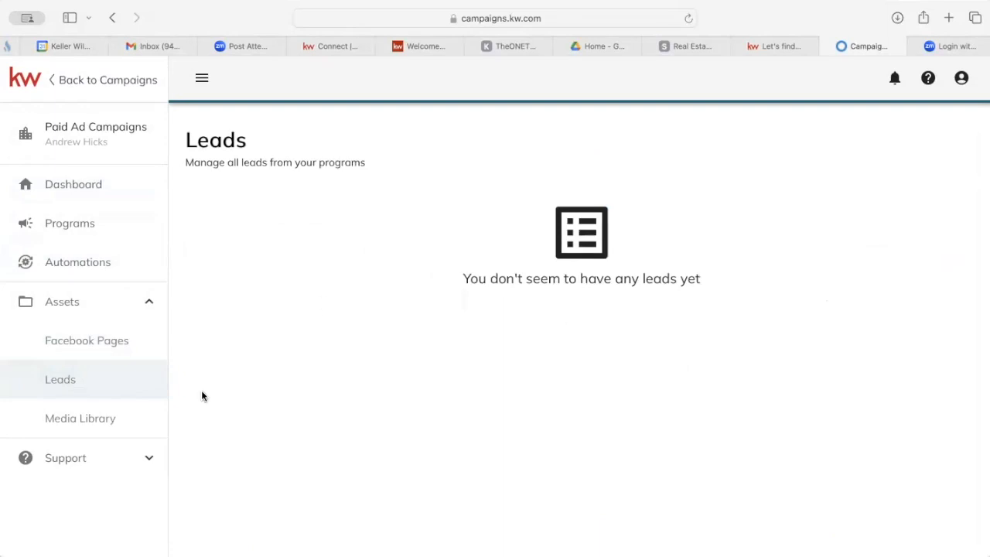
click(83, 419)
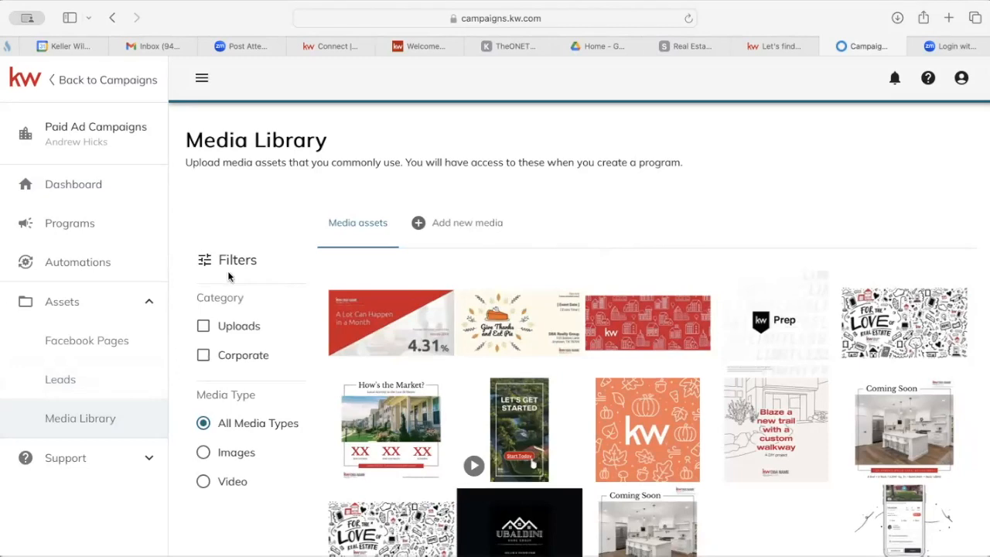
Go back to the Paid Ad Campaigns Dashboard and scroll its Quick Start templates.
click(92, 188)
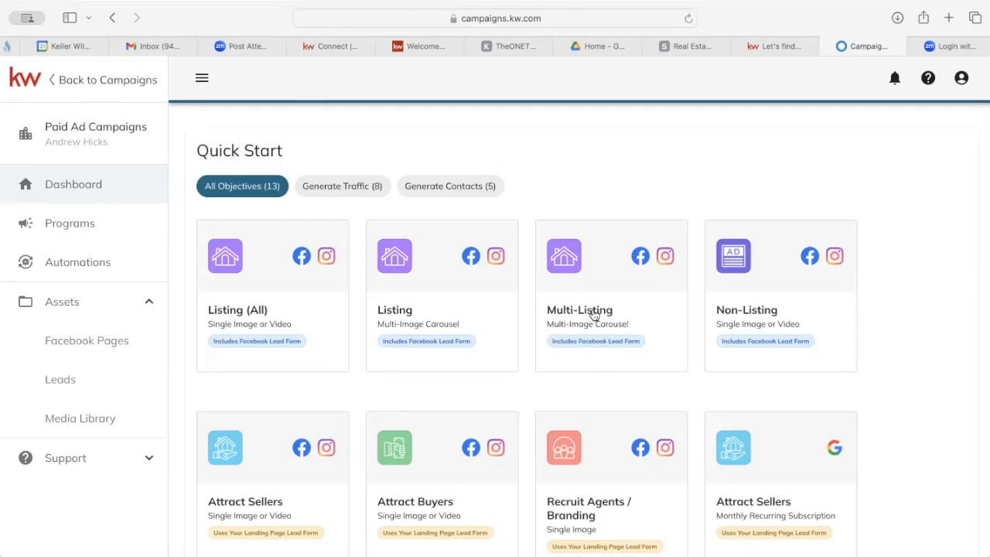
scroll(587, 315, down, 4)
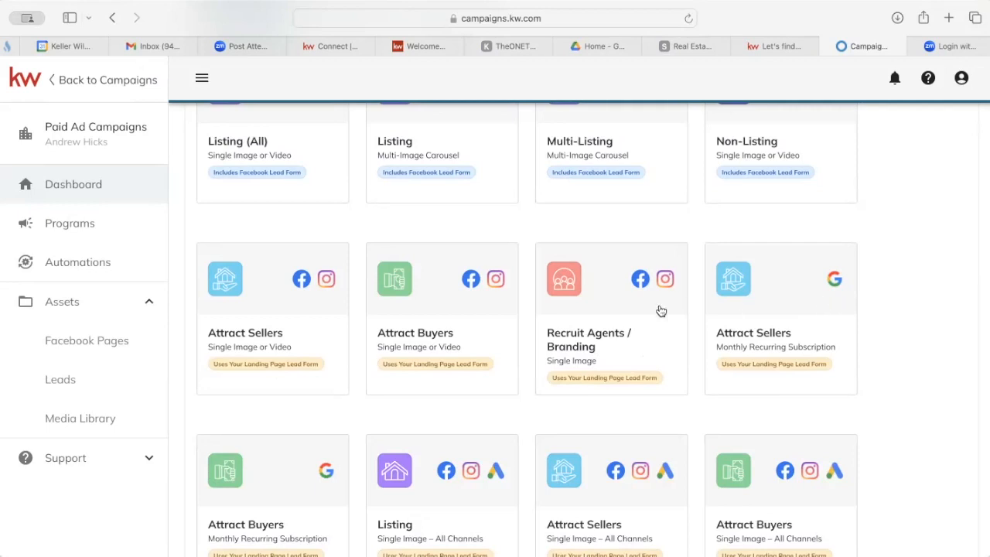
scroll(697, 325, down, 3)
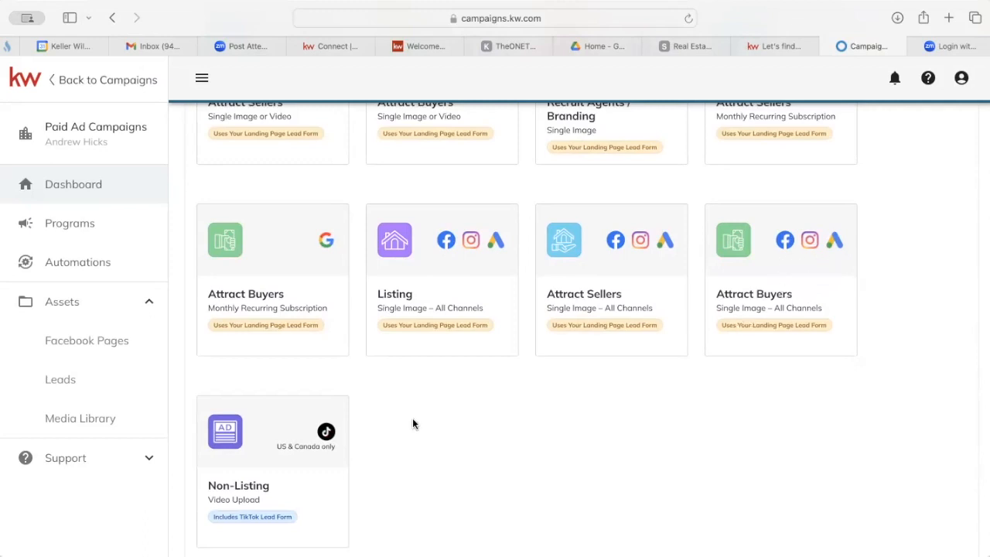
scroll(413, 424, down, 2)
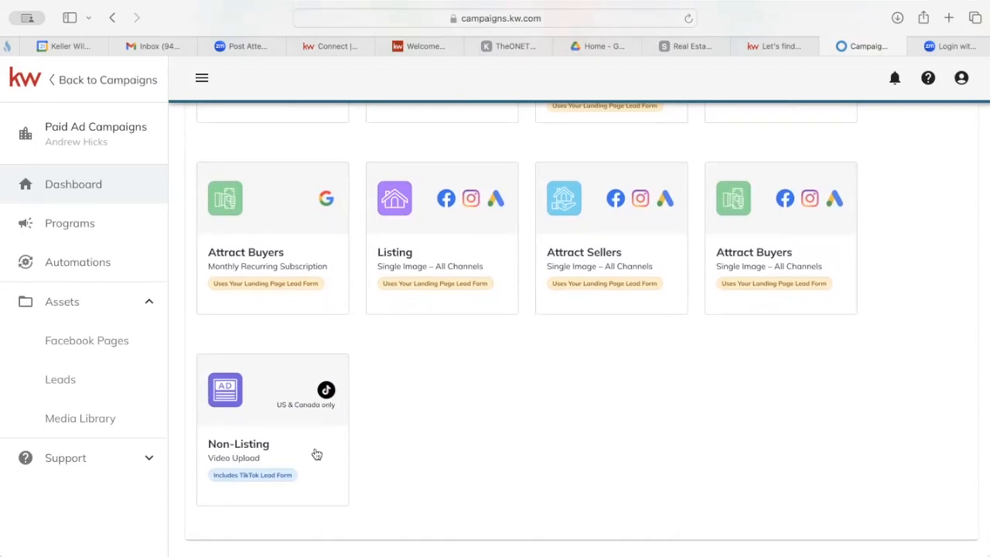
scroll(316, 454, up, 5)
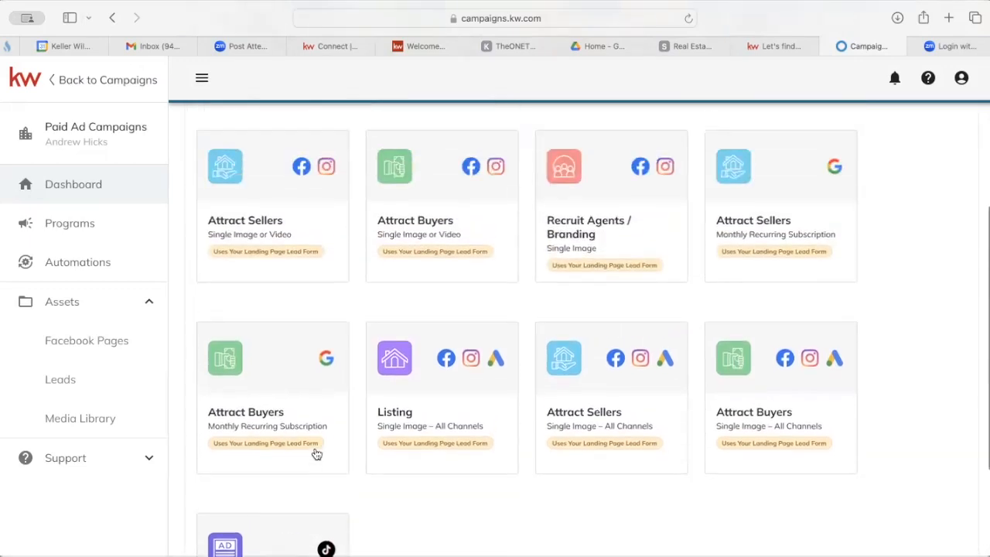
scroll(316, 454, up, 4)
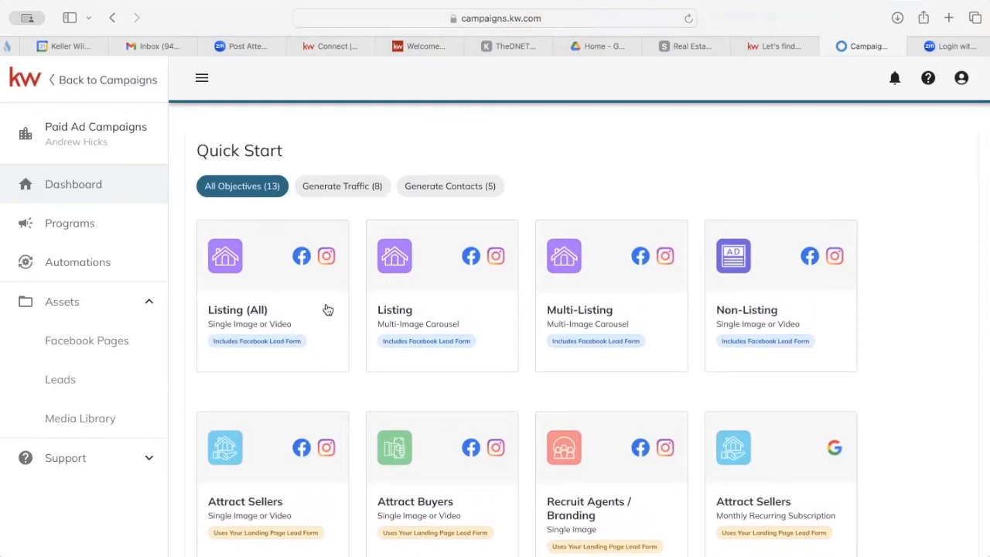
click(284, 300)
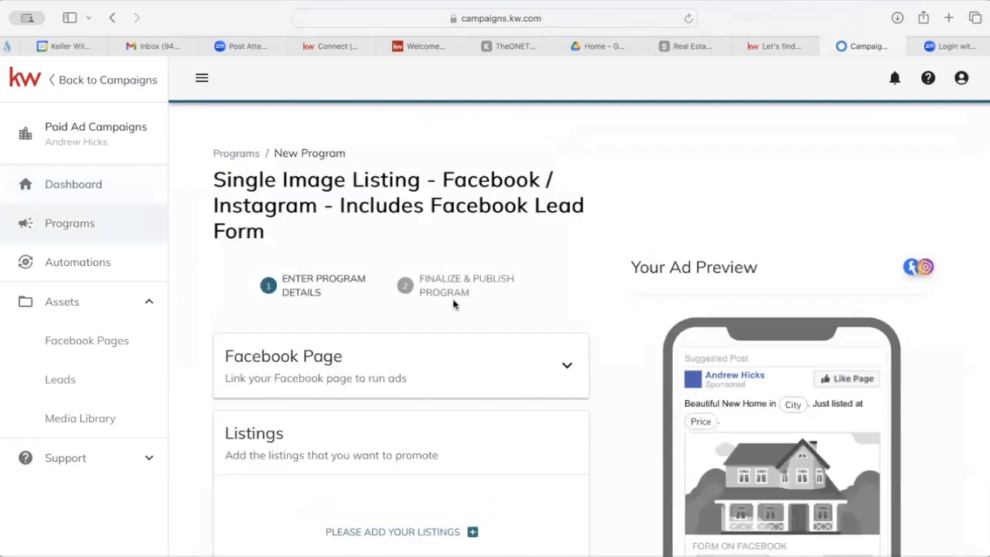
Reveal the Linked Facebook Page dropdown, then switch to the agent's Keller Williams website.
scroll(560, 309, down, 2)
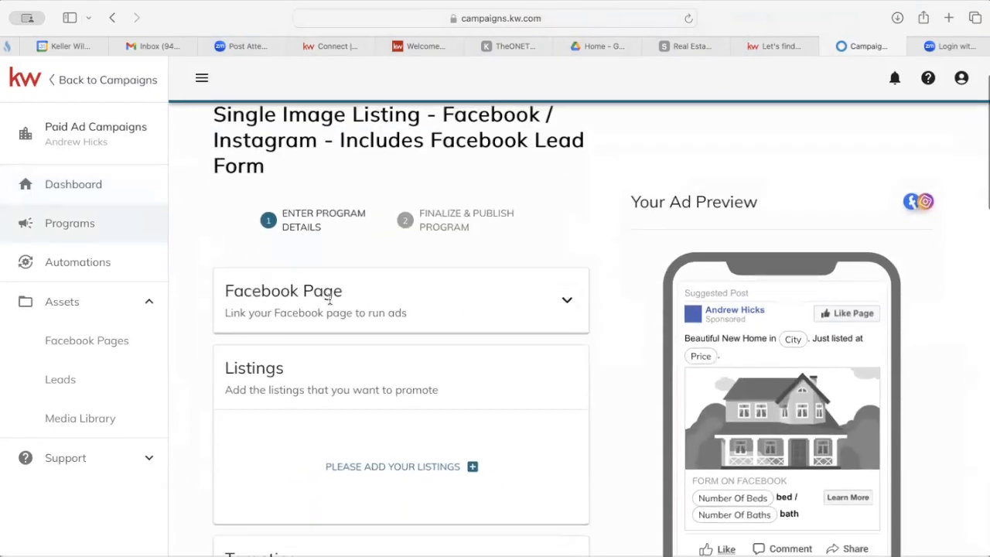
click(567, 303)
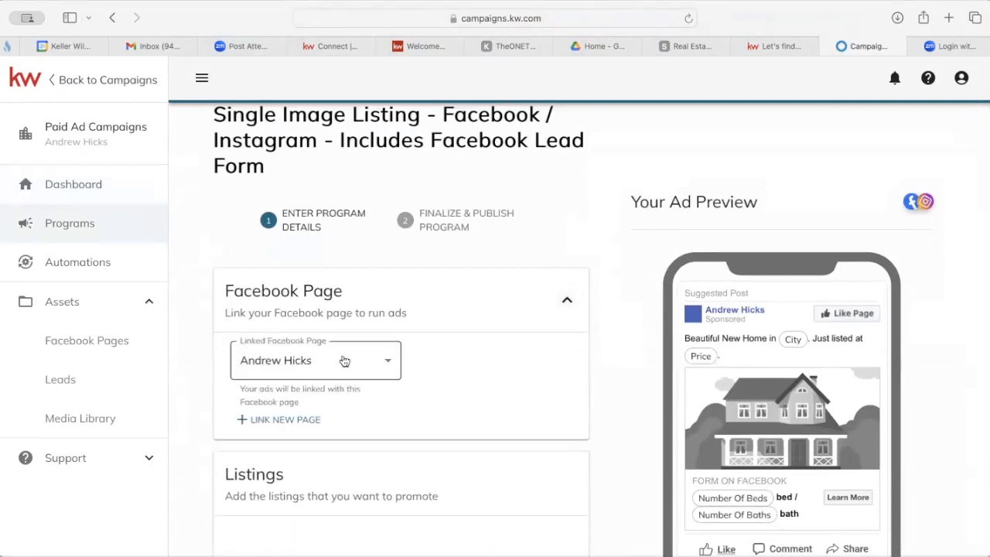
scroll(496, 363, down, 5)
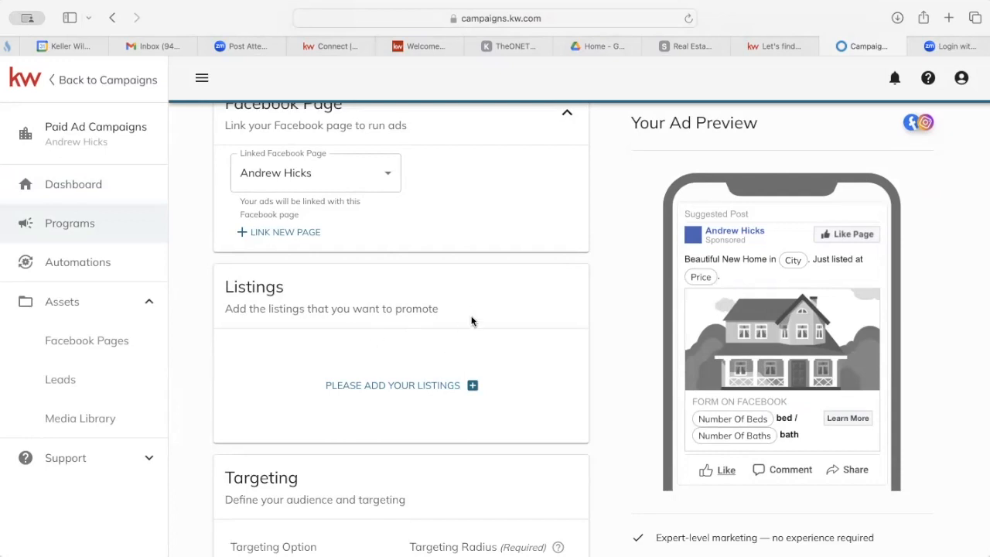
click(770, 48)
Search properties for 'ybor city' and zoom the results map out to the wider Tampa area.
scroll(418, 289, down, 1)
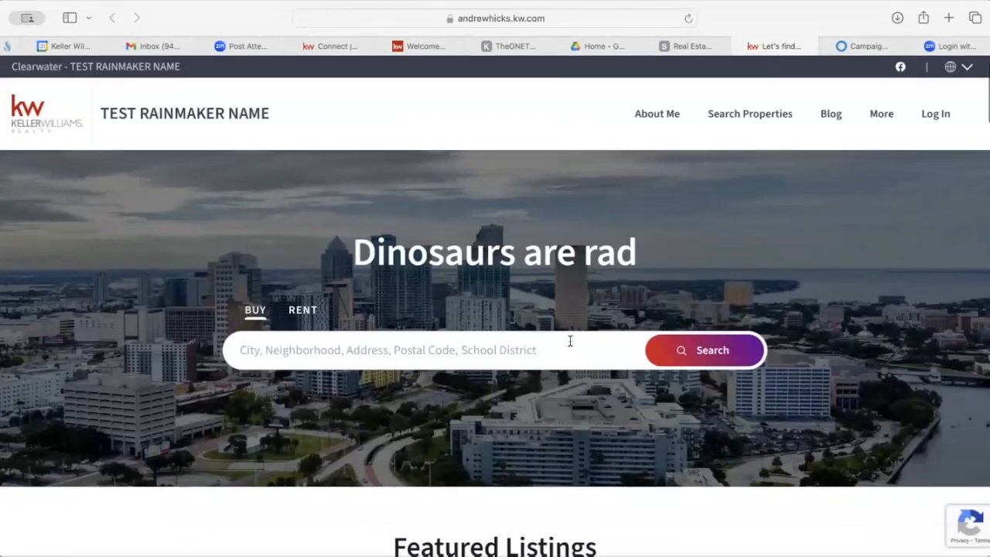
click(540, 346)
text(ybor city)
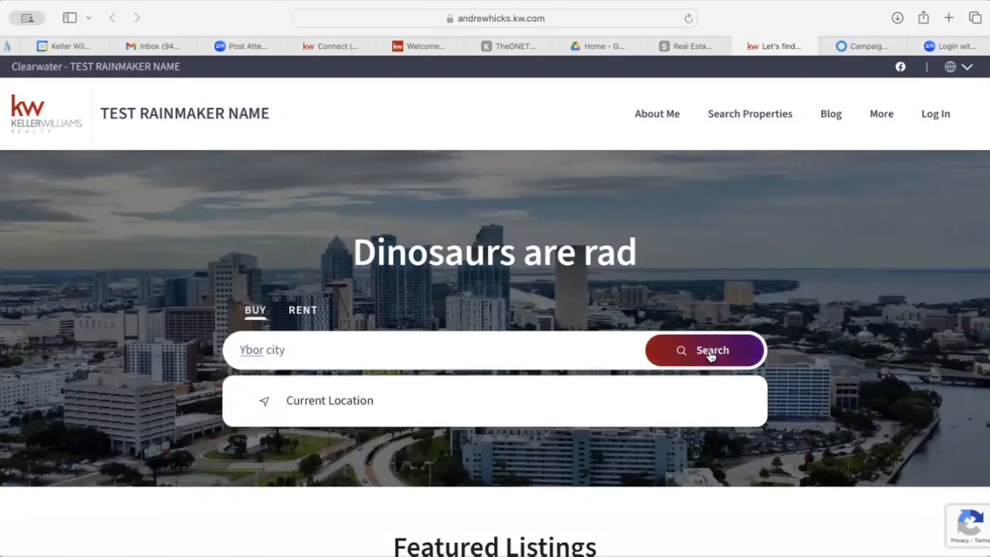
click(710, 353)
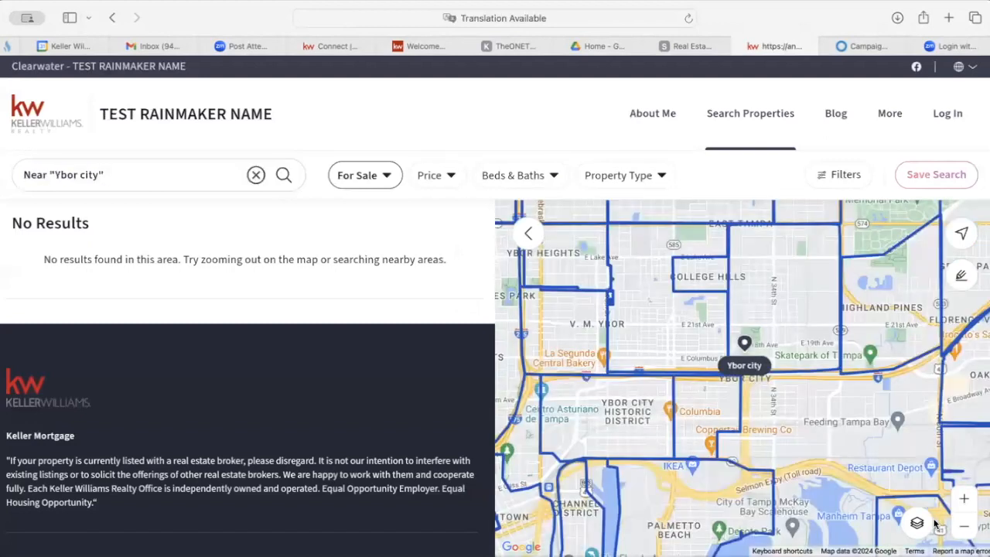
click(964, 526)
click(964, 526)
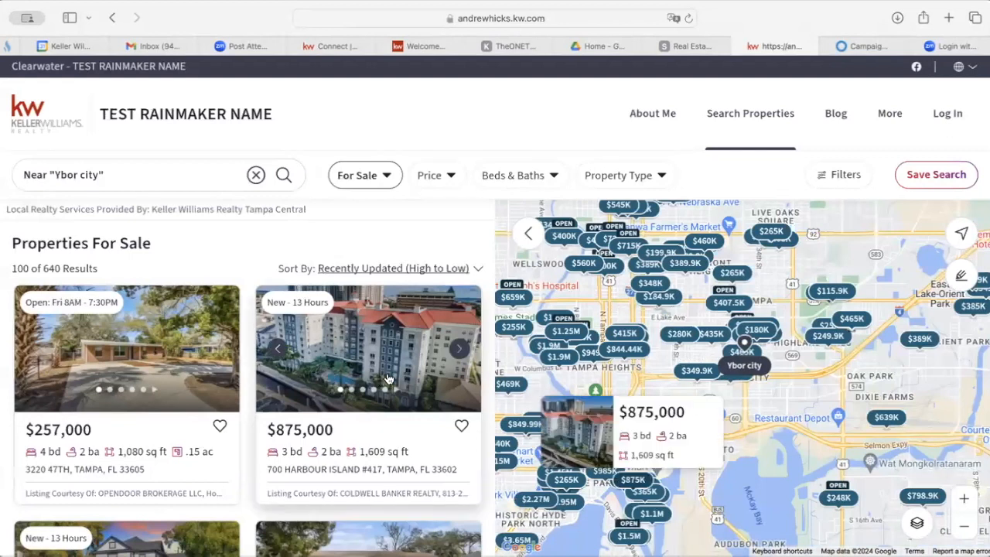
scroll(388, 379, down, 5)
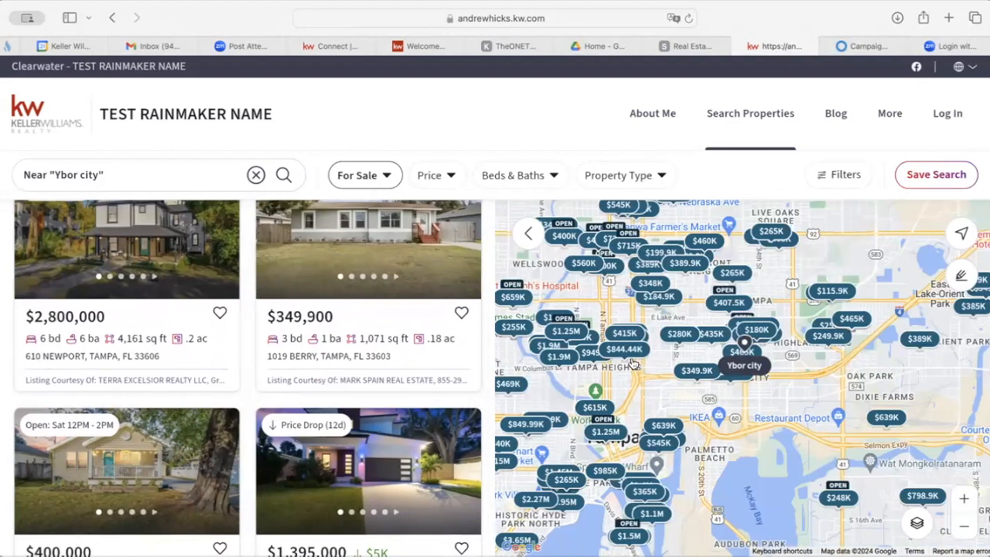
mouse_move(681, 334)
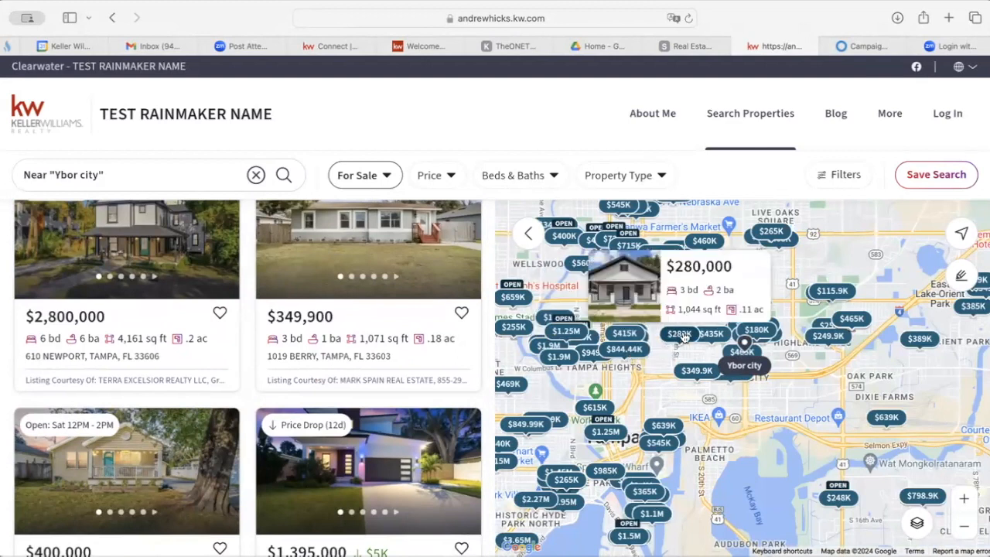
mouse_move(712, 337)
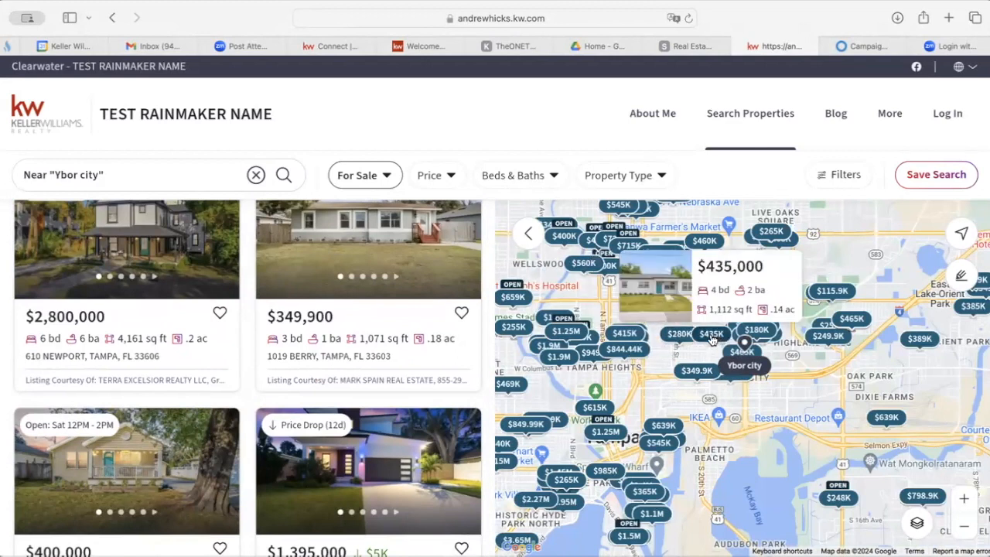
mouse_move(624, 354)
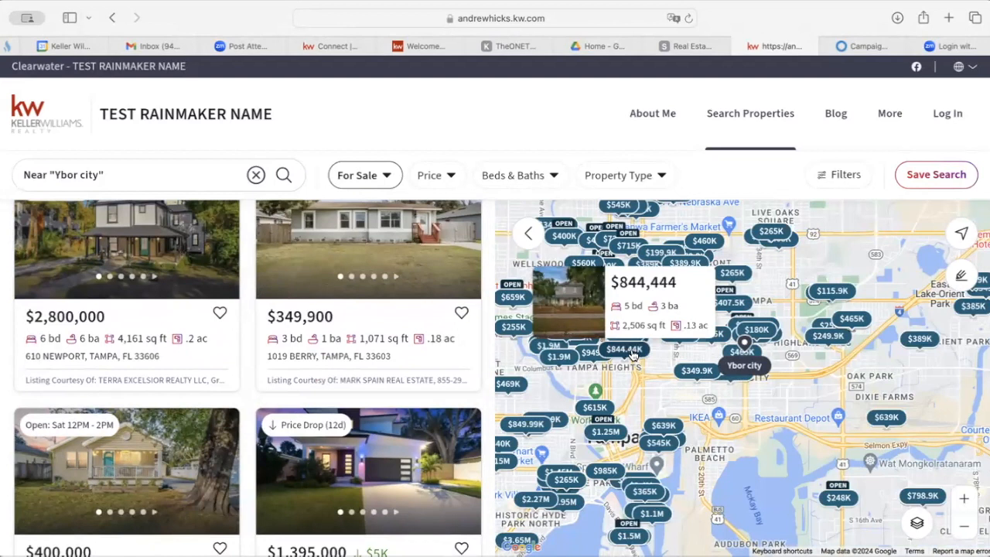
click(633, 353)
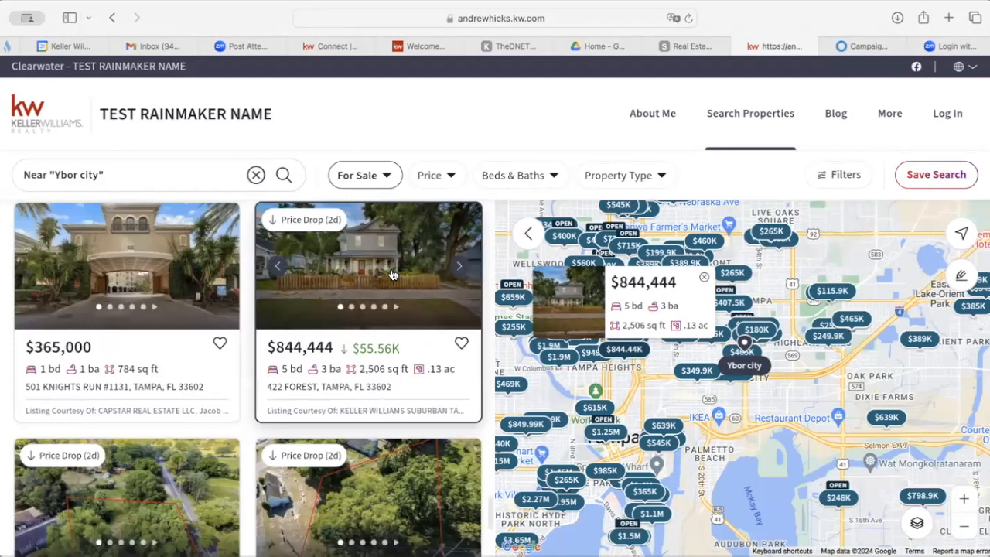
click(393, 271)
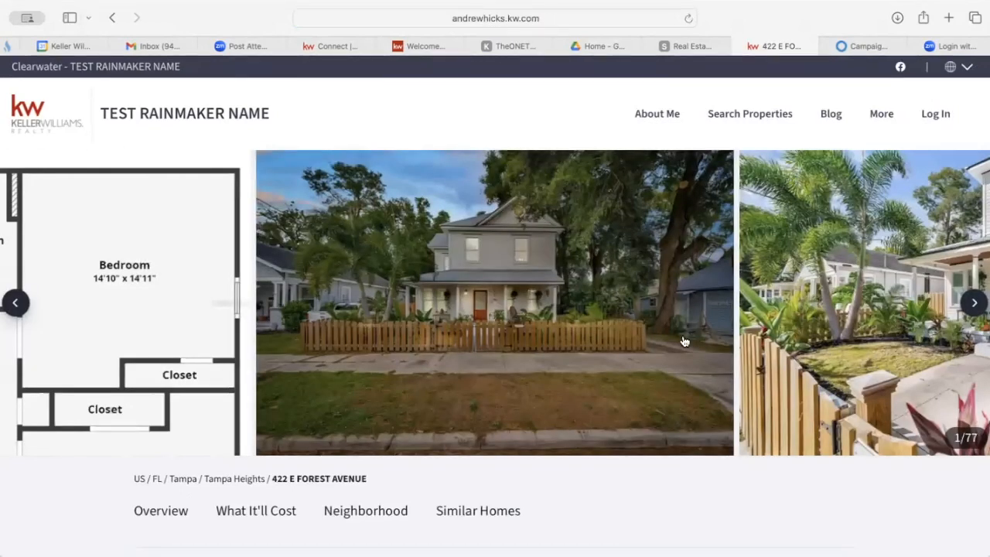
Advance the gallery to photo 5 of 77, then scroll to the $844,444 price and overview.
click(973, 303)
click(973, 304)
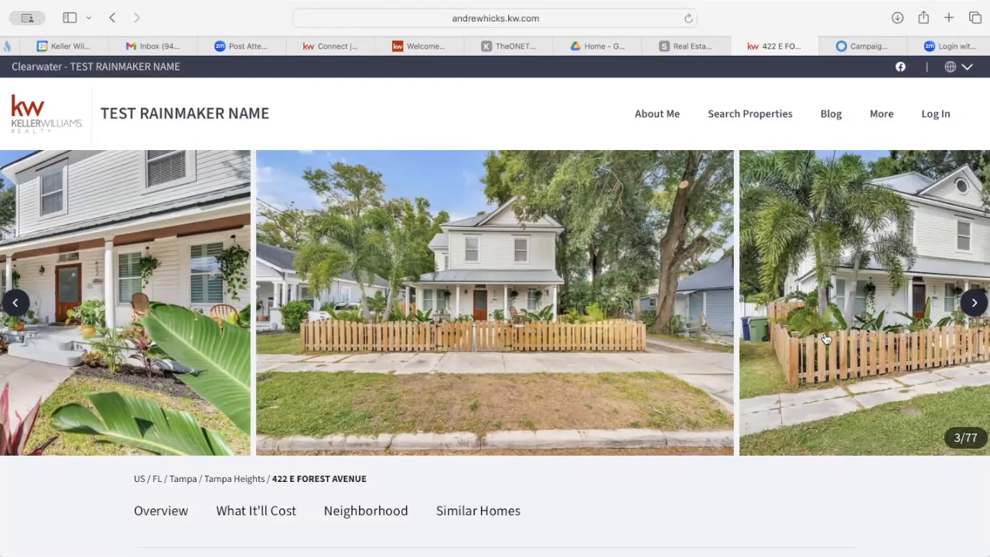
click(974, 303)
click(974, 302)
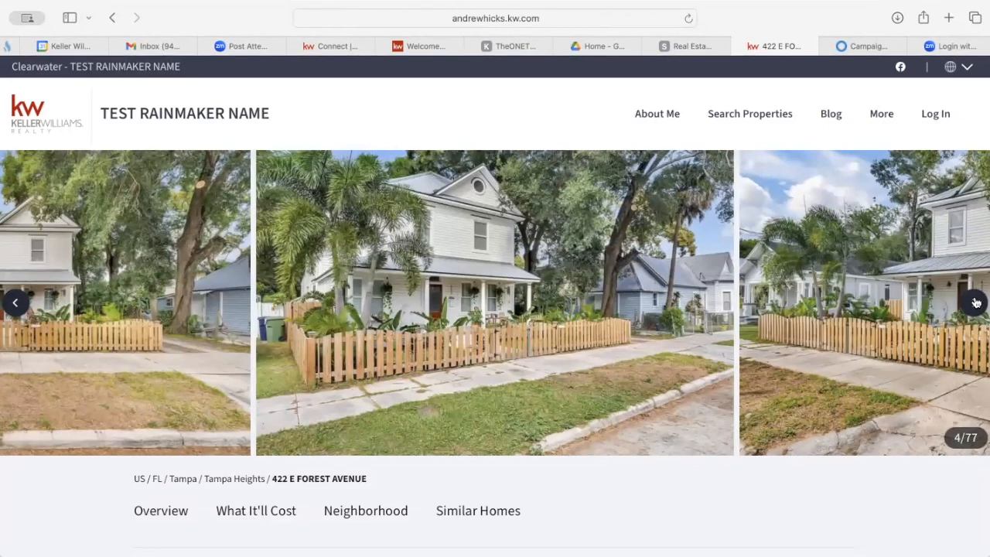
click(975, 302)
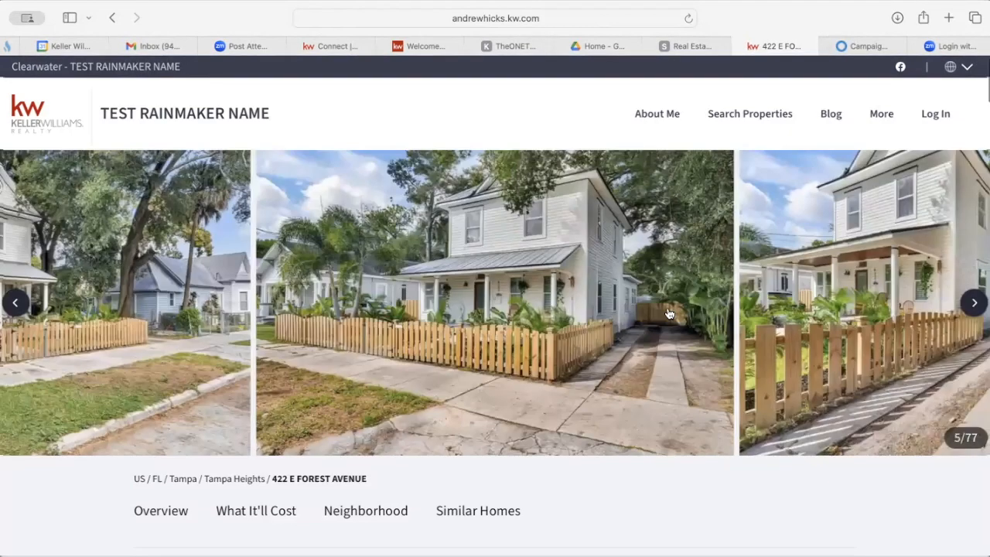
scroll(576, 364, down, 5)
scroll(577, 364, down, 3)
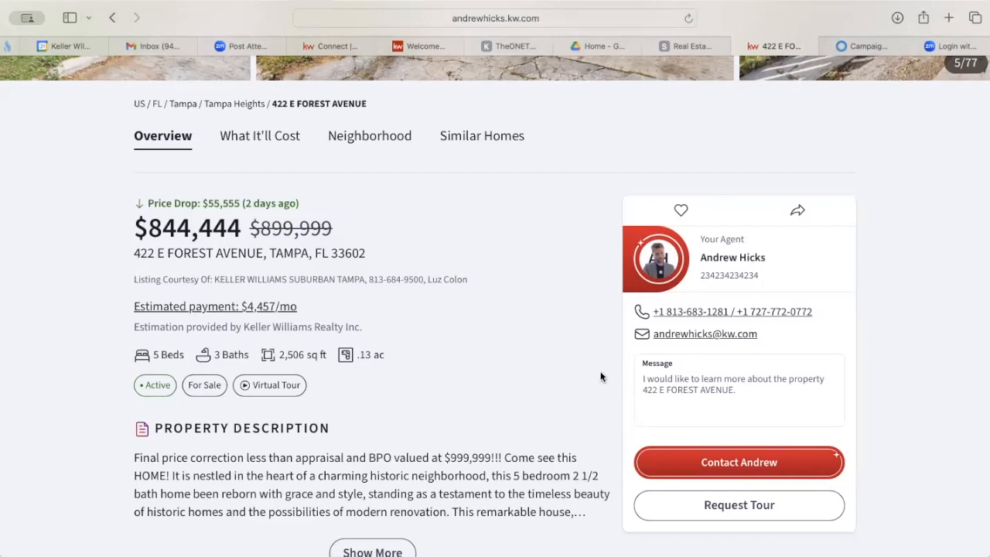
scroll(601, 379, down, 5)
scroll(602, 382, down, 15)
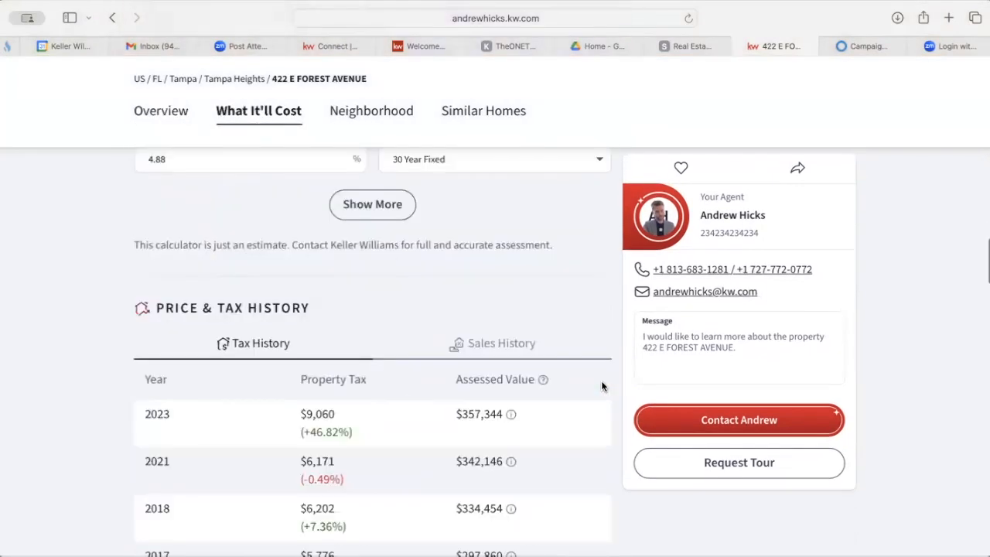
scroll(602, 386, down, 20)
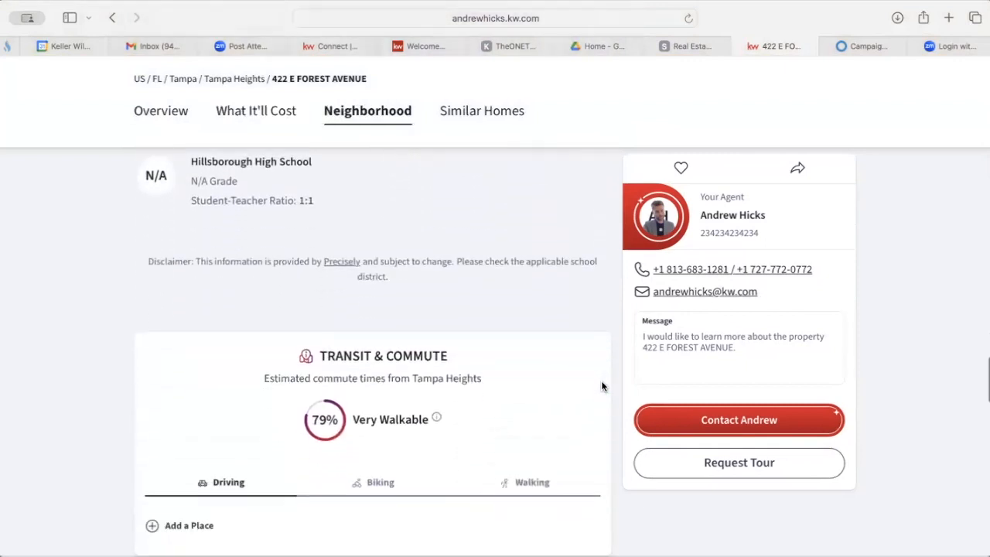
scroll(602, 386, down, 6)
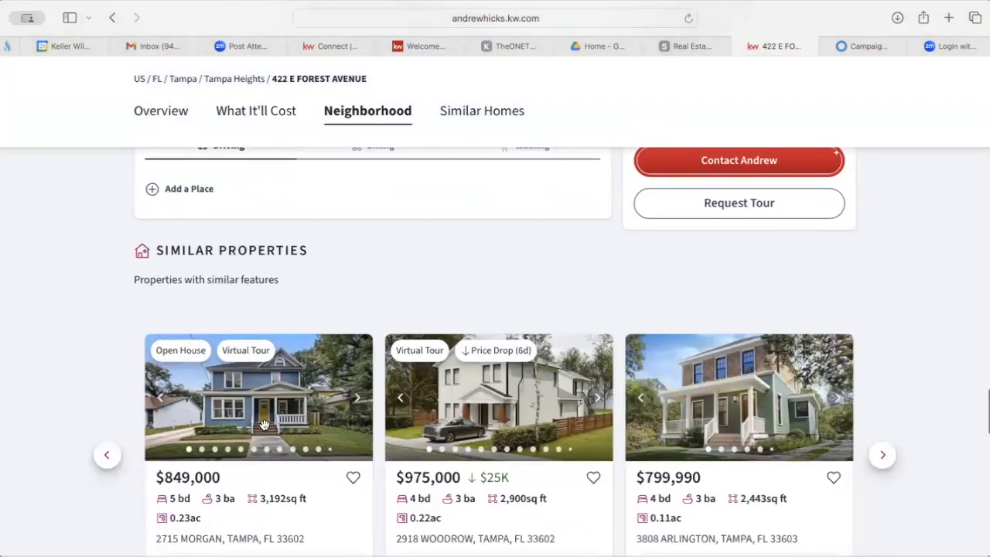
scroll(621, 265, up, 10)
scroll(745, 182, up, 1)
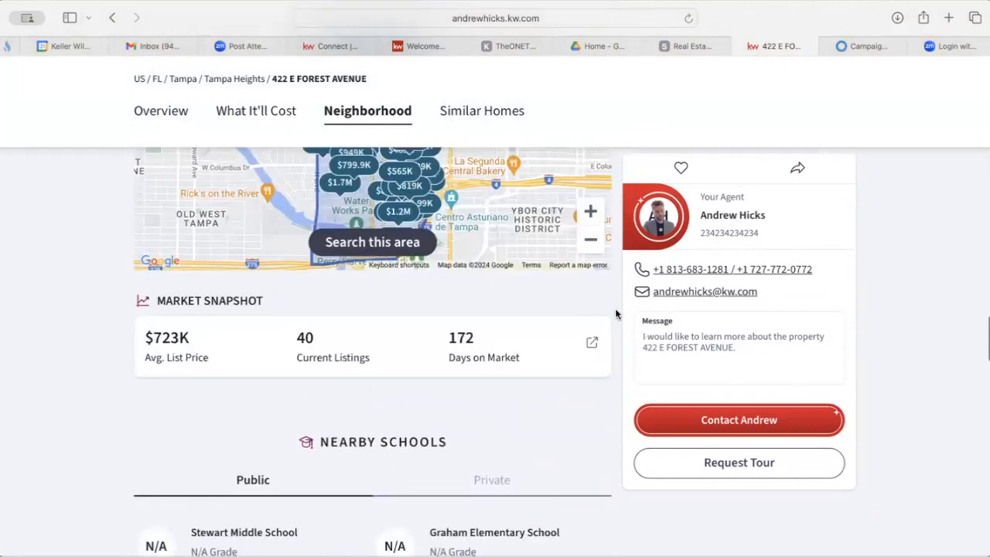
scroll(616, 314, up, 10)
scroll(616, 313, up, 15)
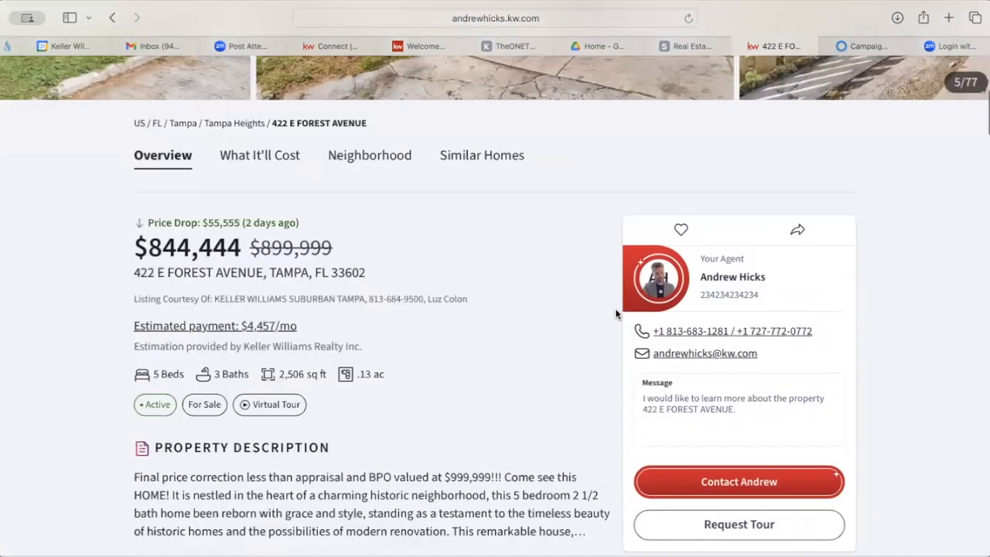
scroll(616, 314, up, 5)
scroll(379, 321, down, 3)
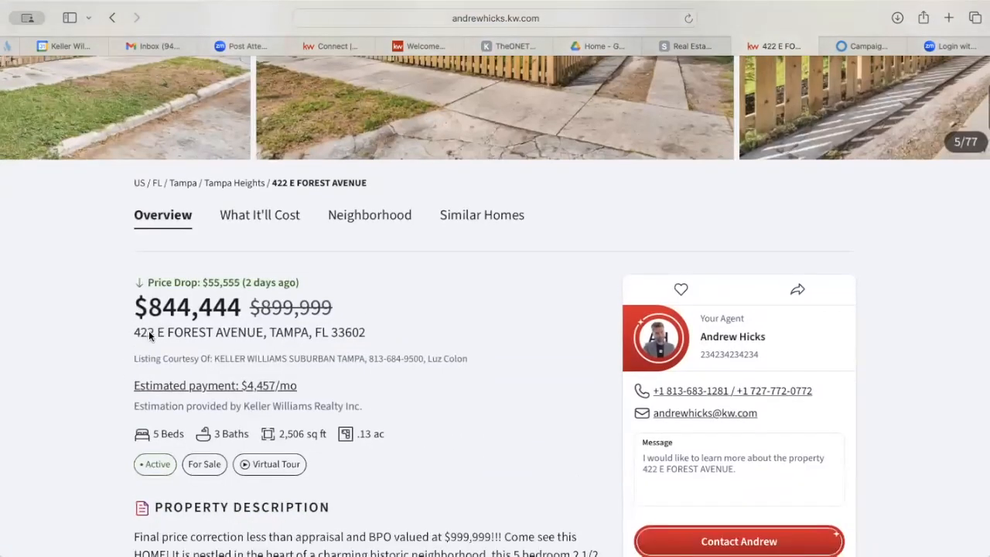
drag(135, 333, 365, 335)
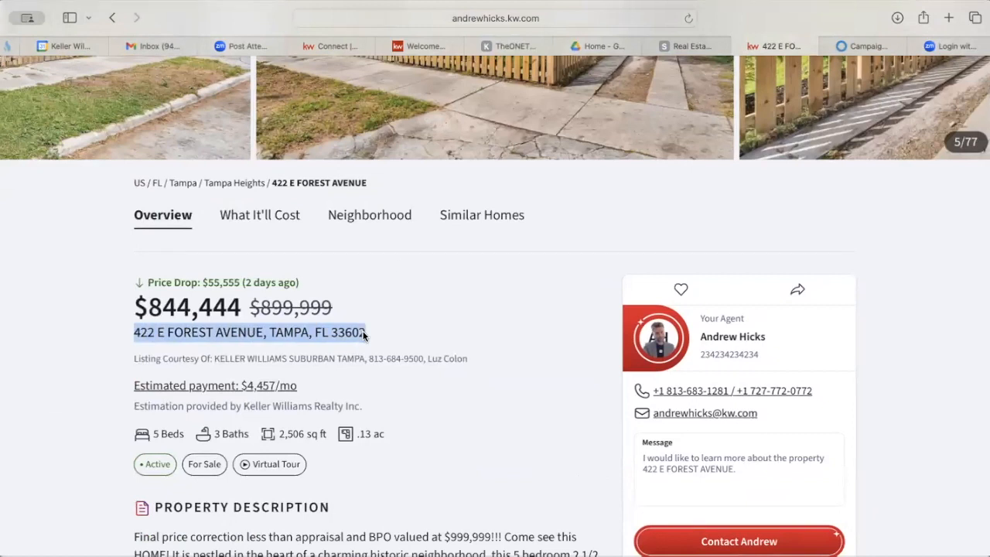
click(861, 46)
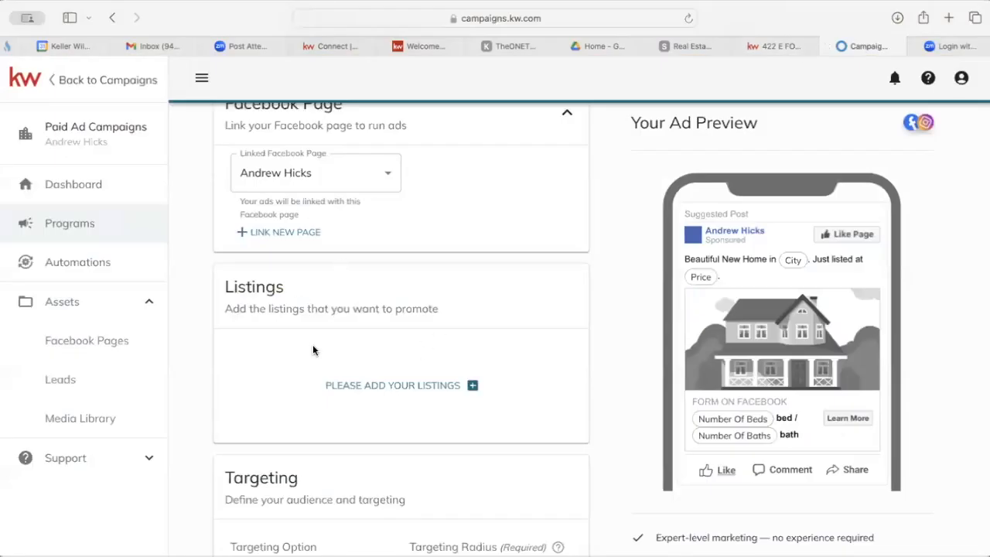
scroll(357, 331, down, 1)
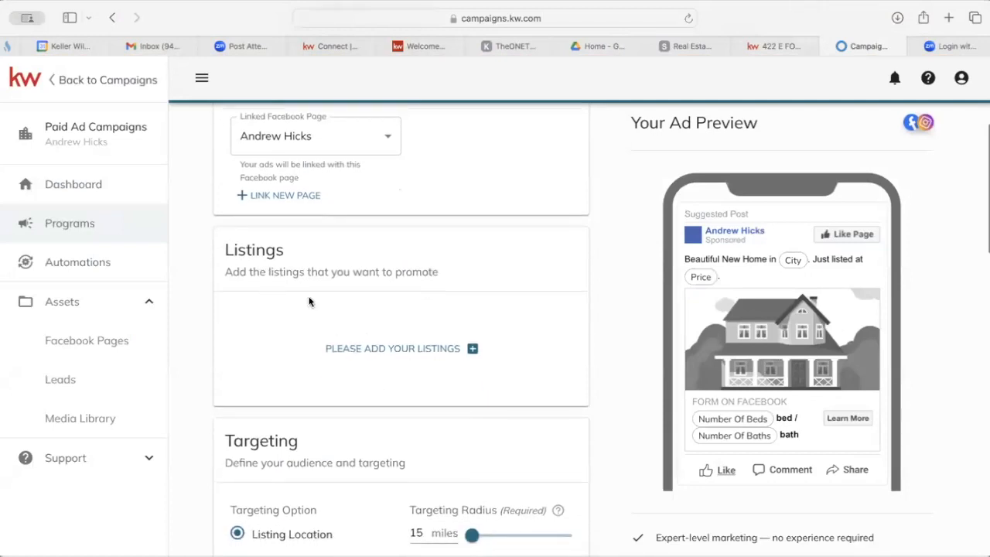
click(470, 350)
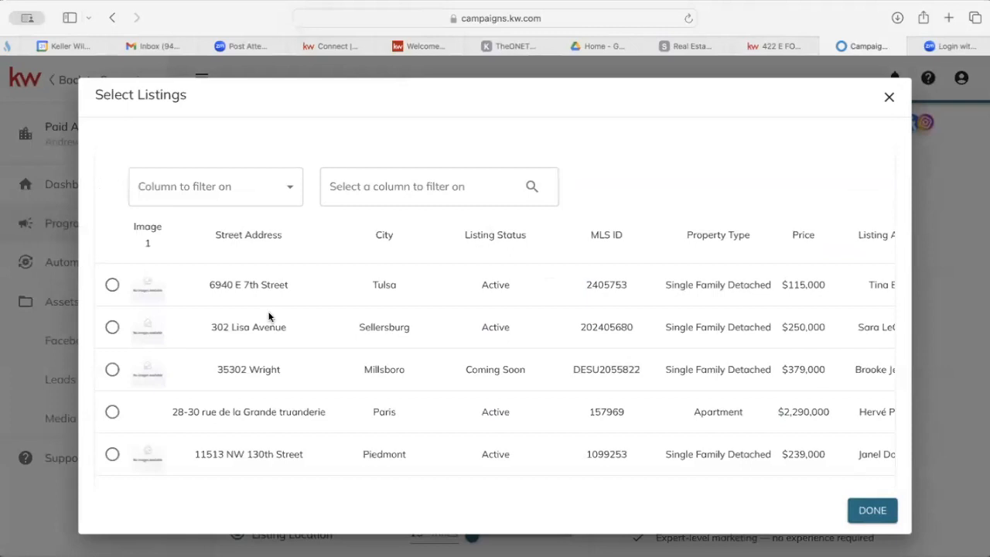
click(242, 192)
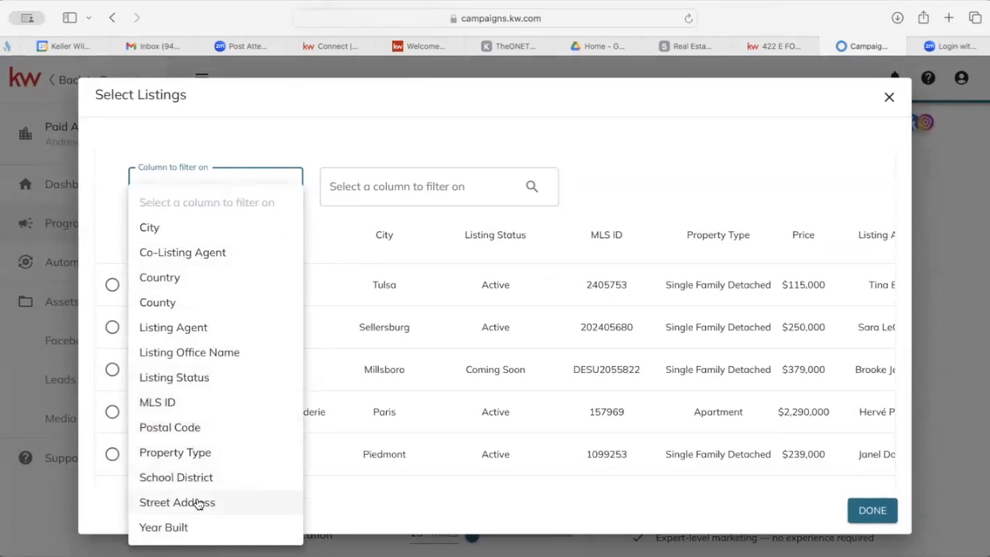
click(774, 46)
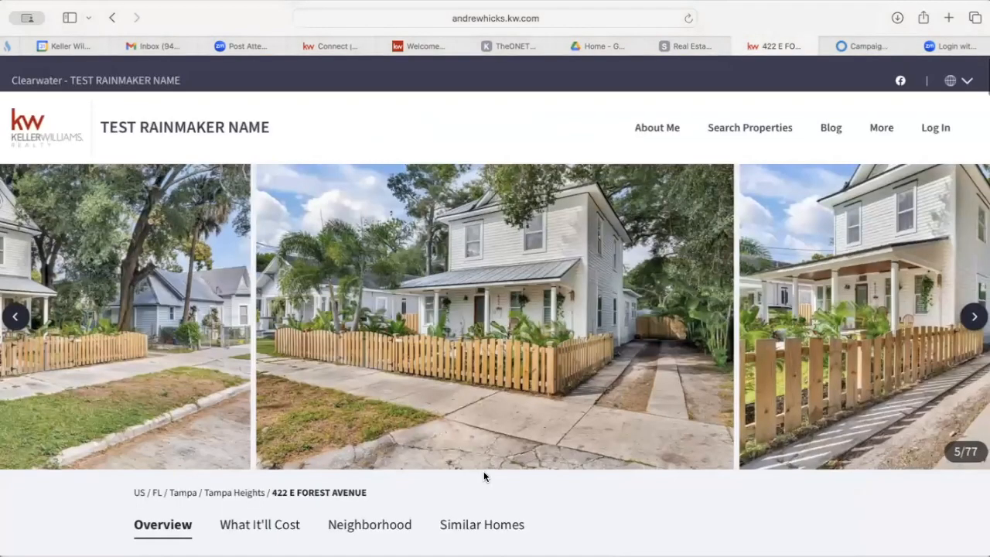
Open the listing's full details and select its MLS number, T3481856.
scroll(513, 483, down, 1)
scroll(513, 483, down, 20)
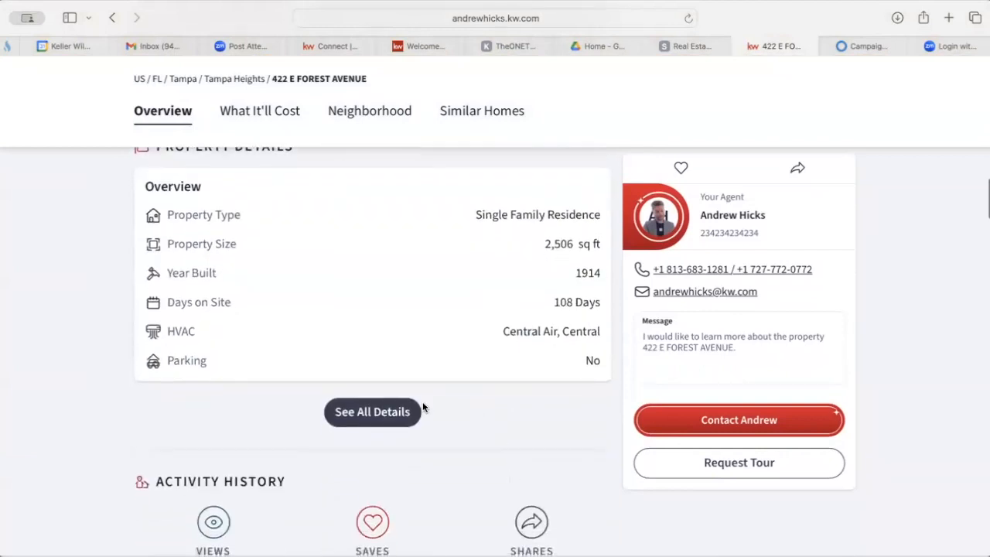
click(389, 424)
scroll(611, 462, down, 3)
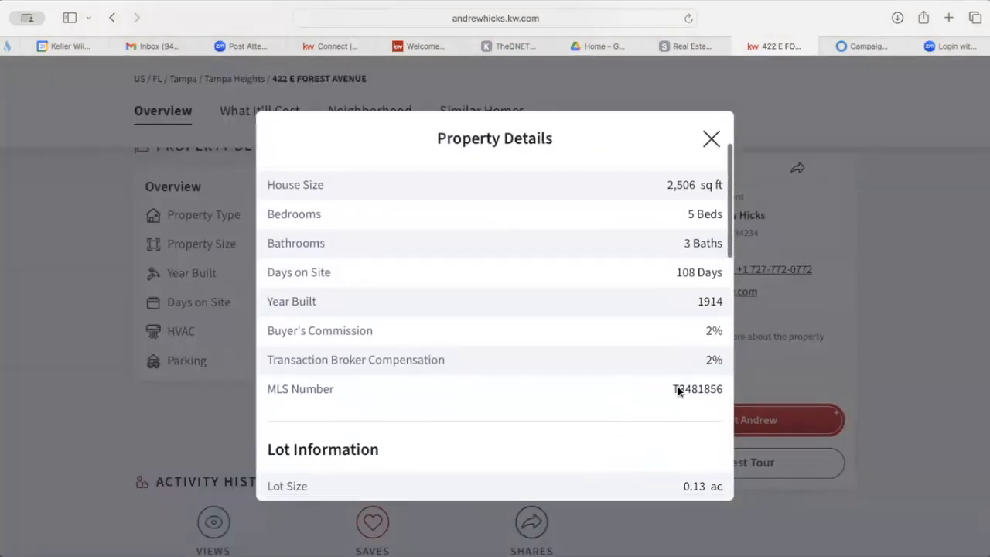
drag(678, 392, 723, 391)
key(super+c)
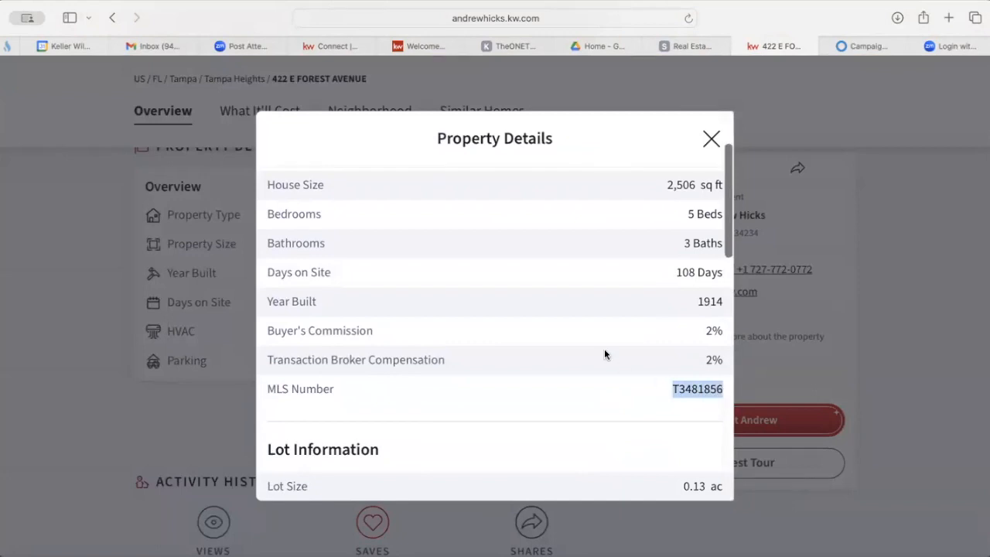
click(866, 46)
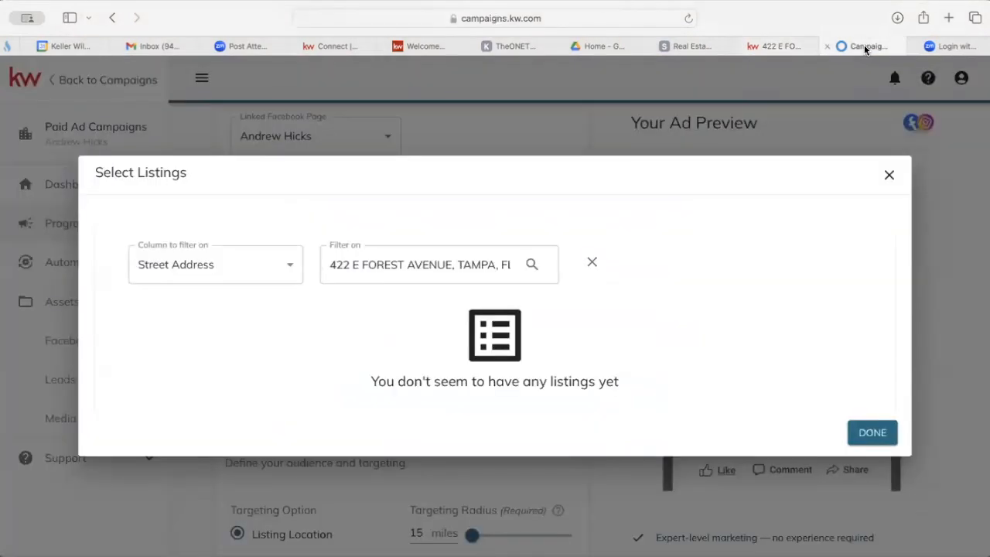
click(263, 265)
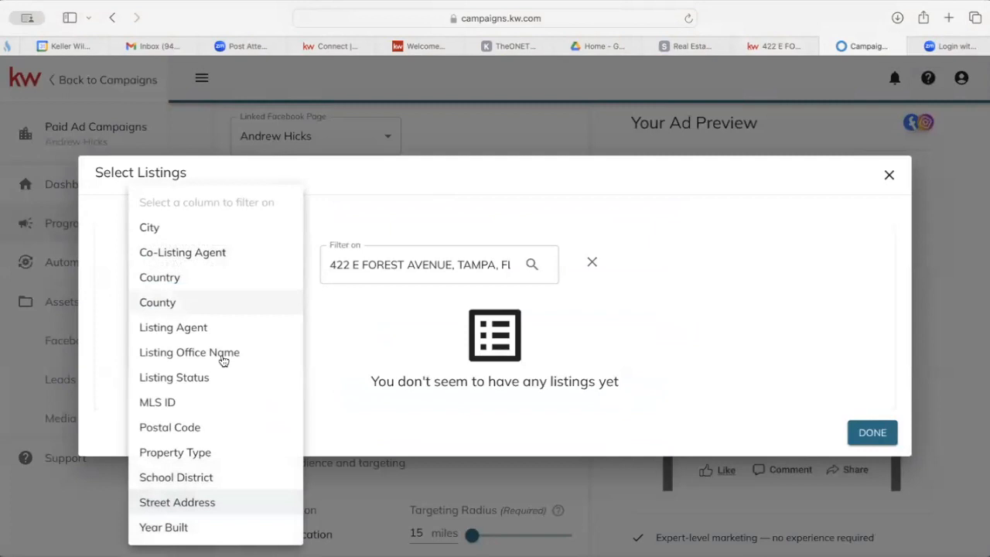
click(196, 401)
double_click(432, 264)
triple_click(431, 264)
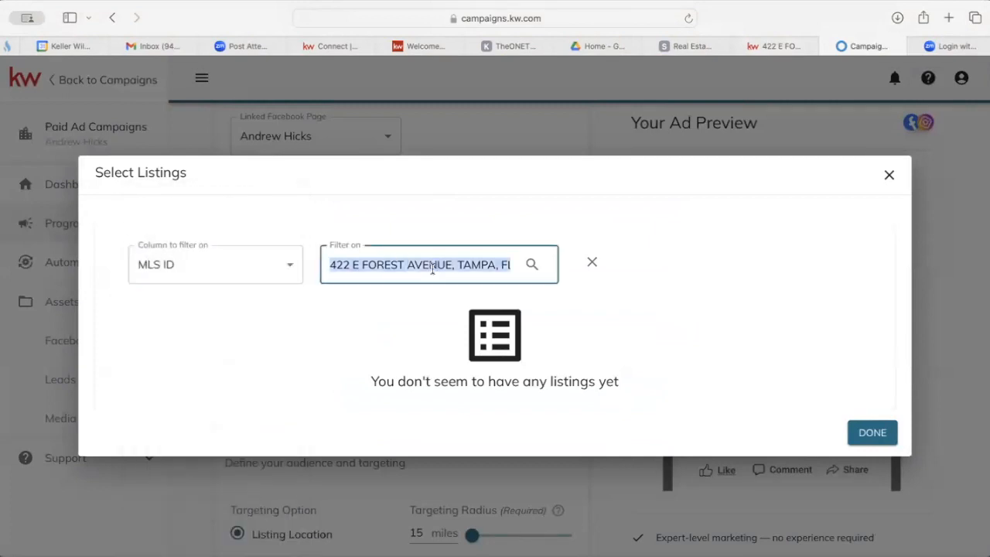
key(super+v)
click(532, 265)
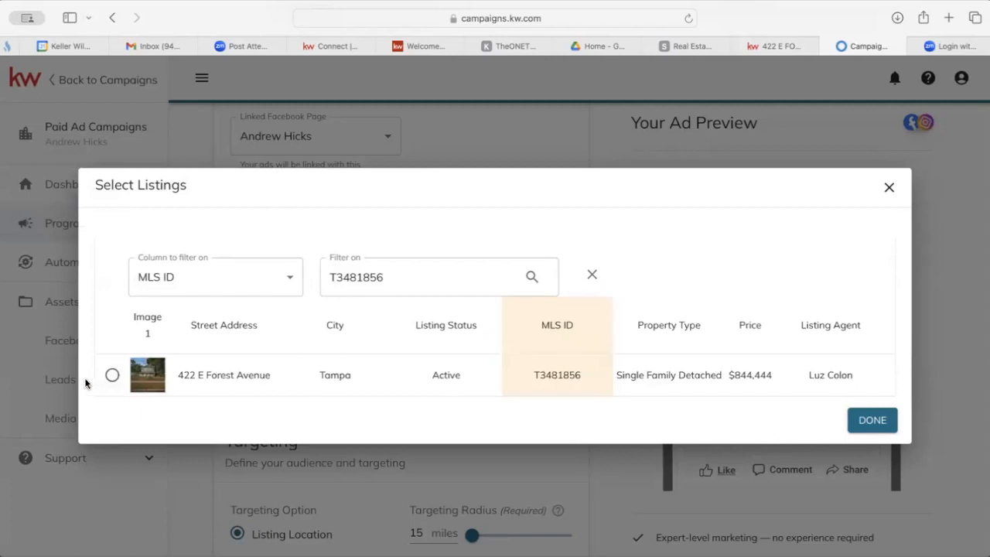
click(111, 376)
click(874, 422)
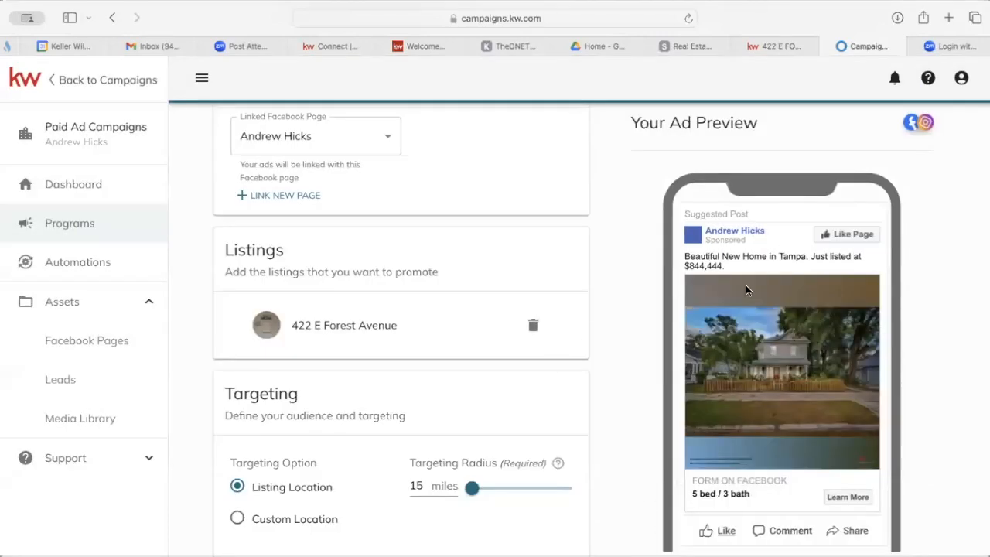
Set the ad's Targeting option to Custom Location.
scroll(788, 358, down, 2)
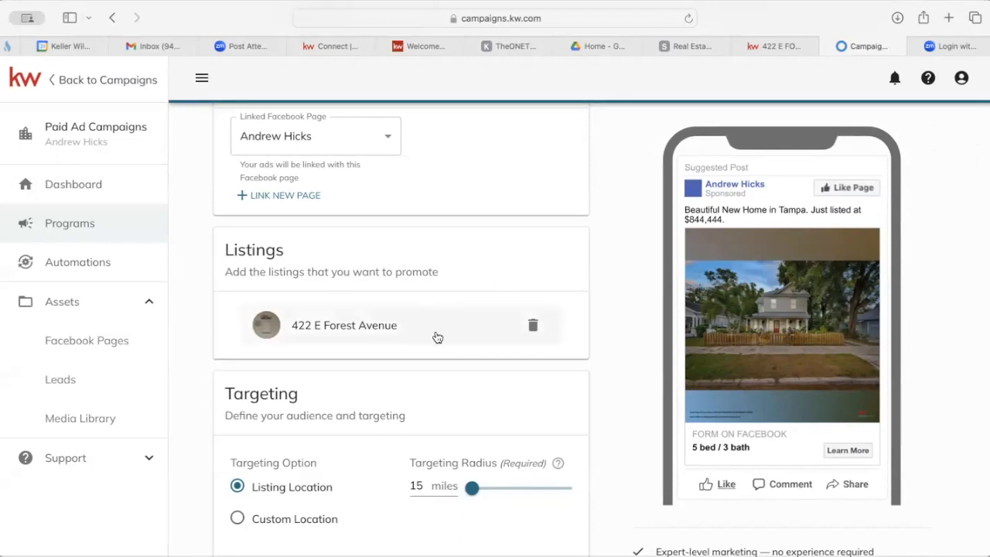
scroll(435, 339, down, 3)
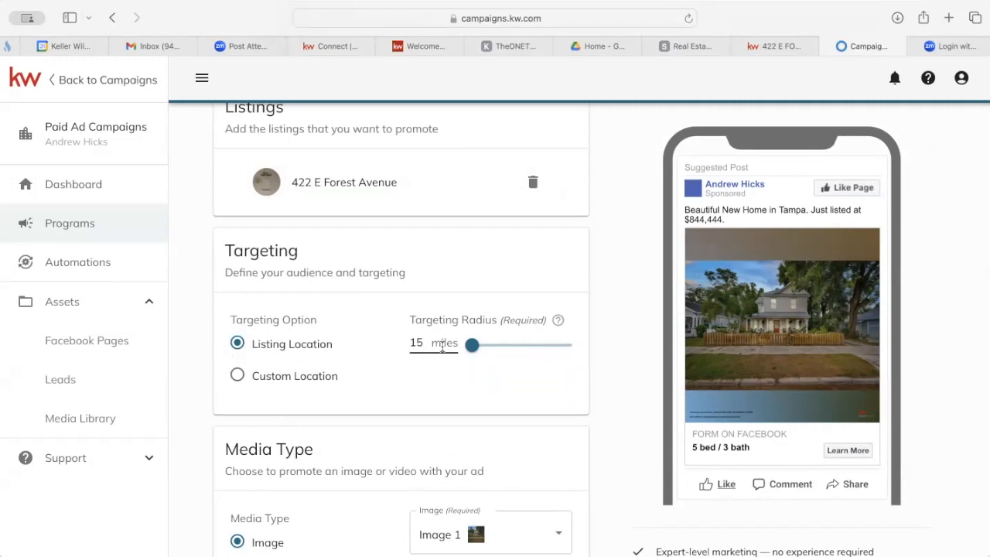
click(239, 377)
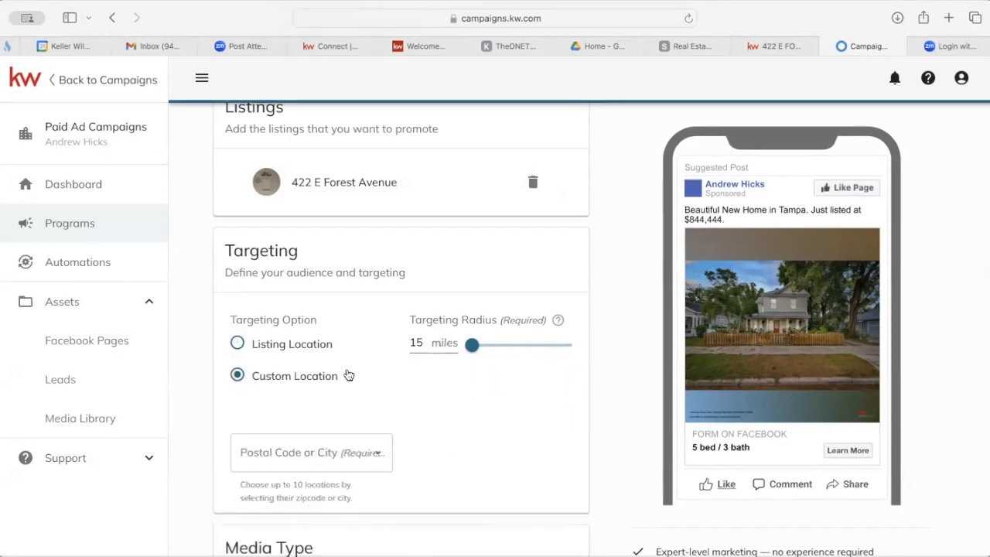
Set Targeting back to Listing Location with its 15-mile radius.
scroll(347, 376, down, 3)
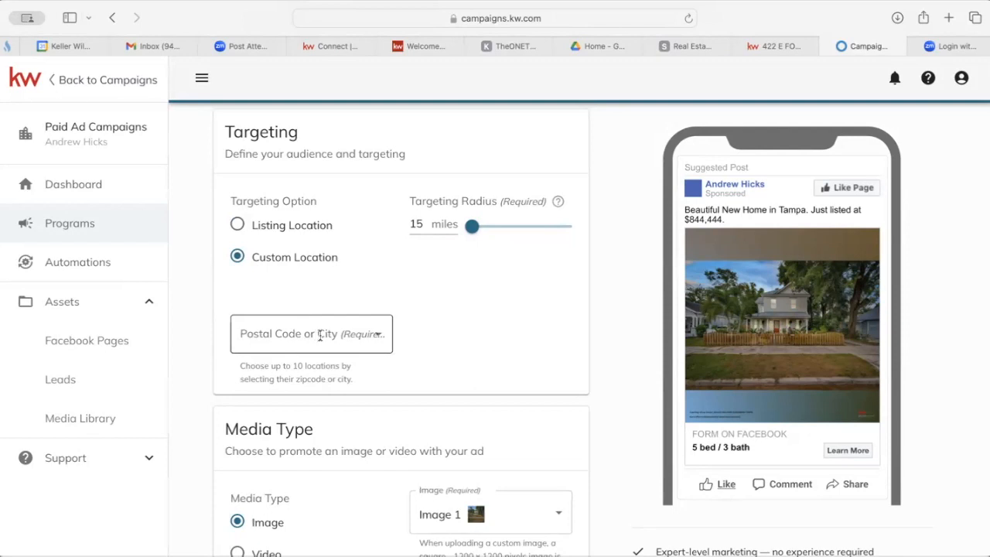
click(238, 224)
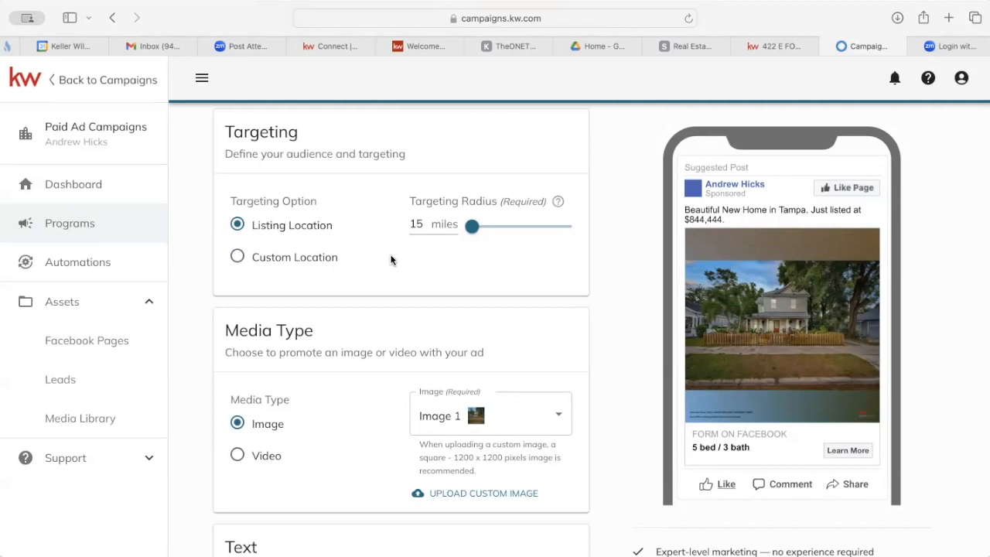
Switch the ad's Media Type to Video.
scroll(382, 301, down, 3)
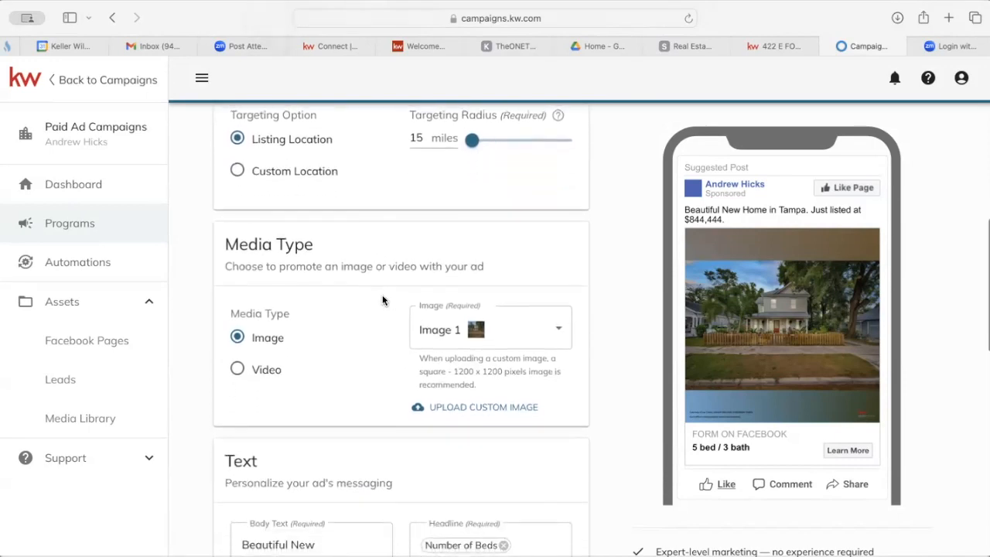
scroll(331, 175, up, 2)
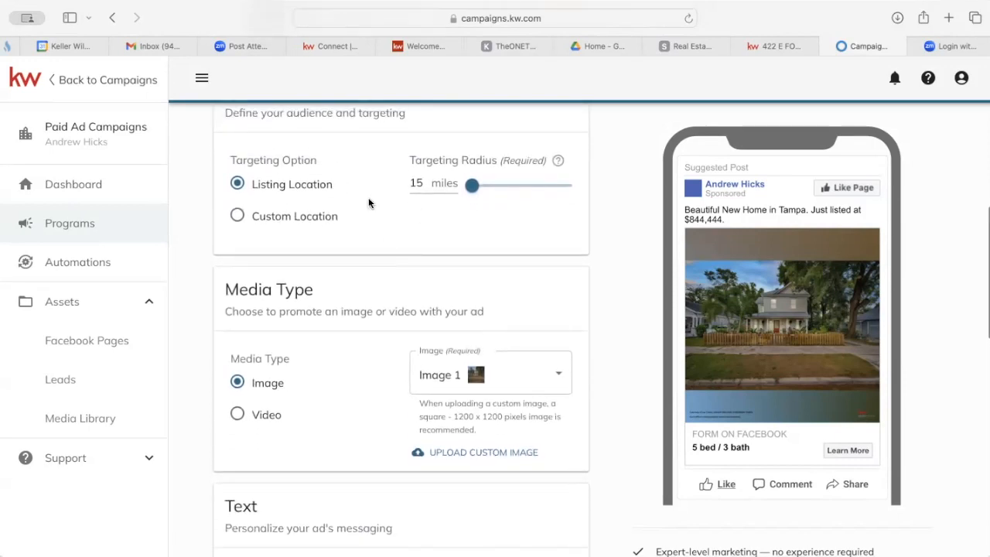
scroll(368, 229, down, 3)
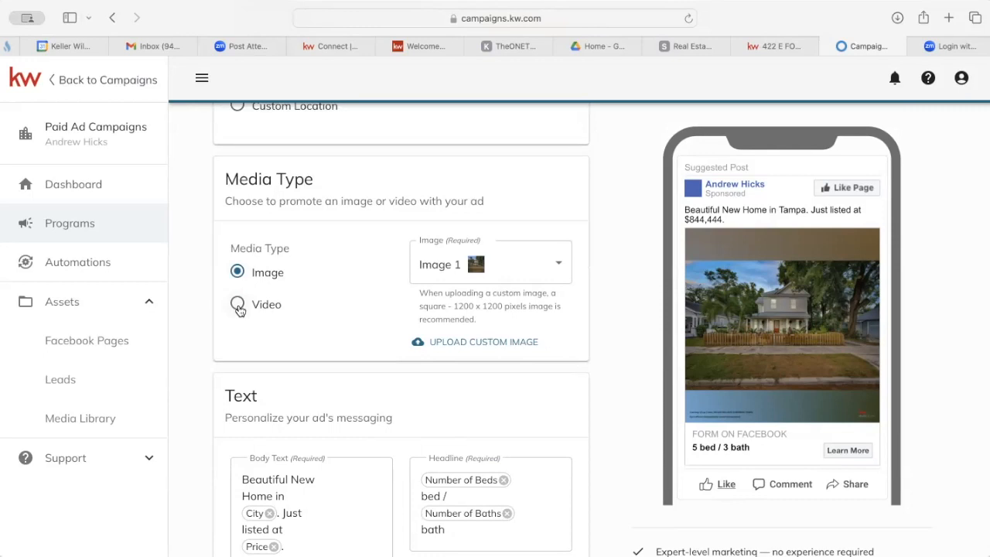
click(239, 306)
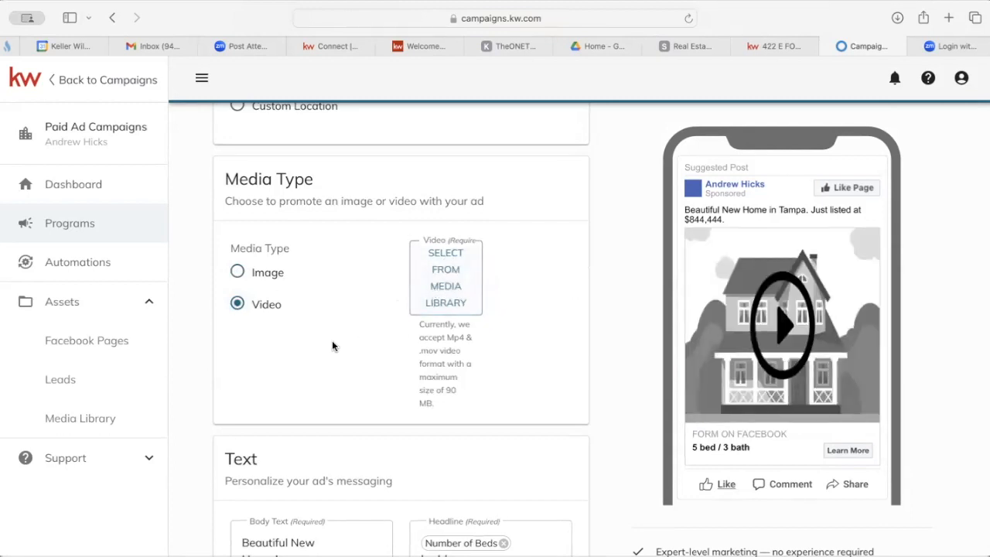
Set Media Type back to Image and choose listing photo Image 2.
click(238, 274)
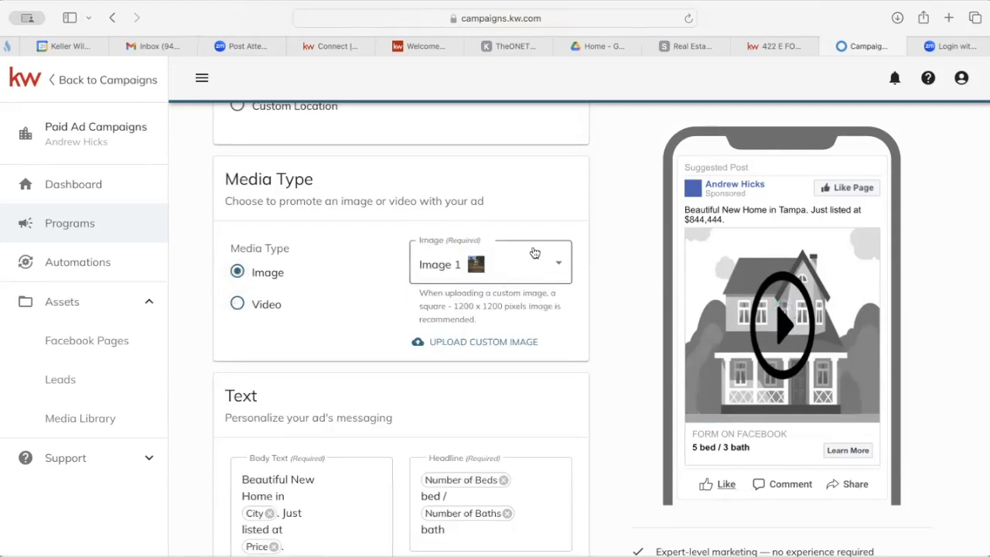
click(558, 268)
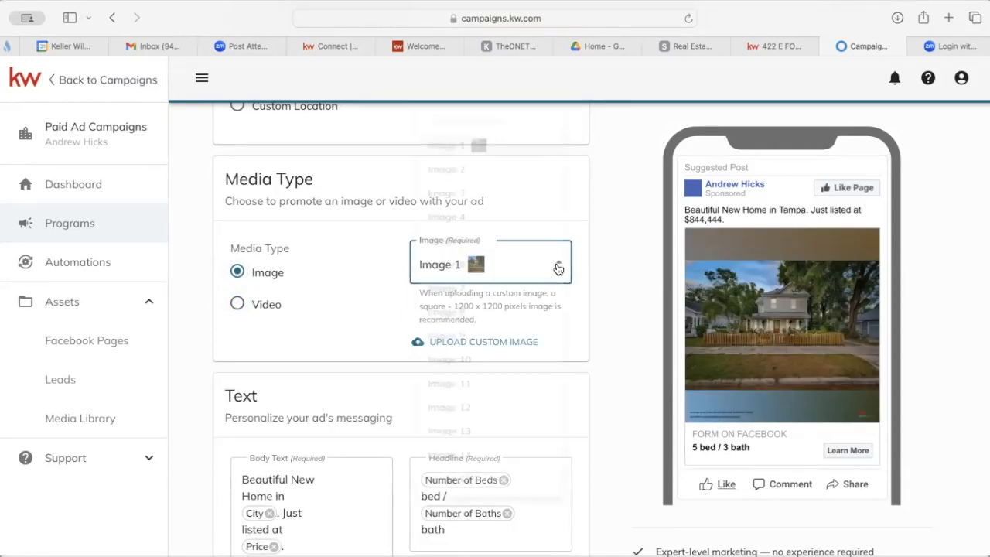
mouse_move(481, 169)
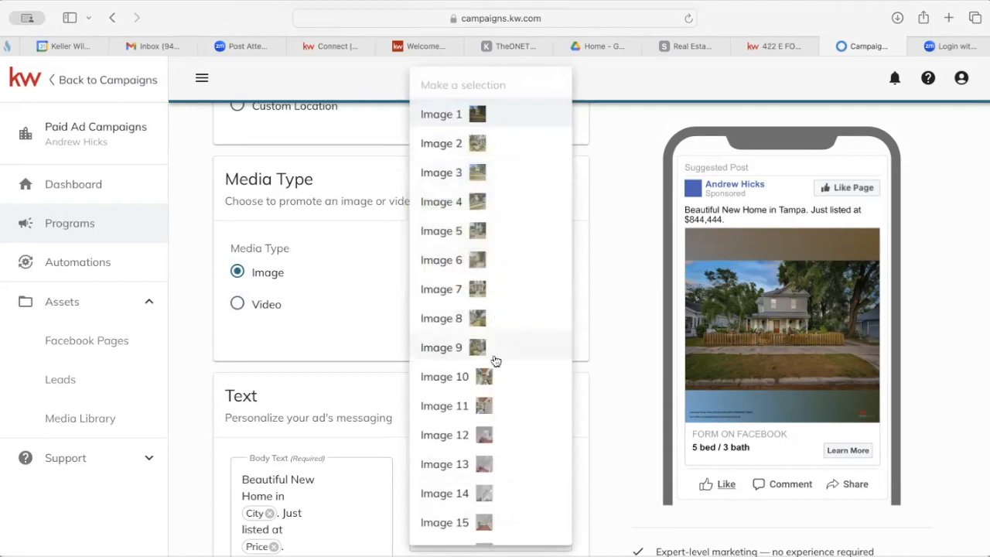
mouse_move(479, 321)
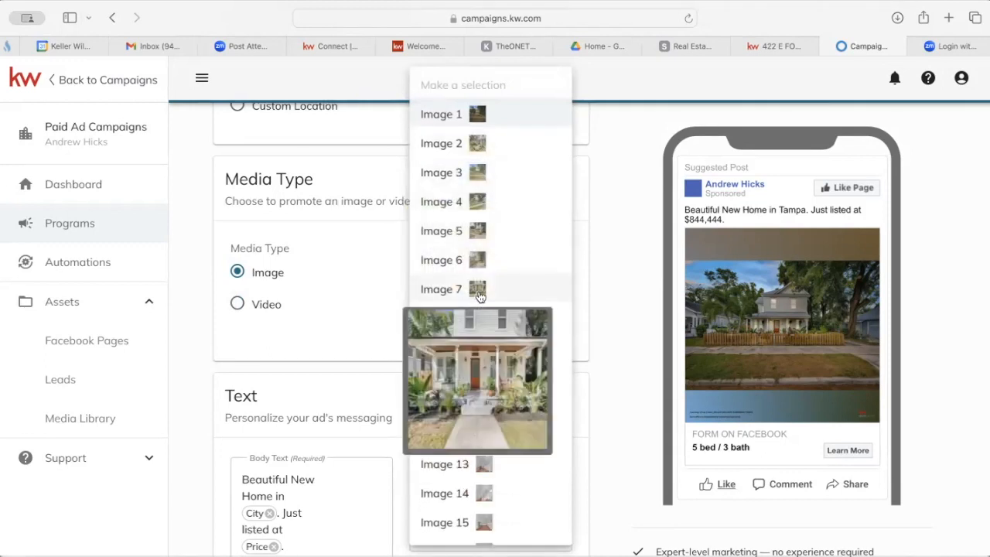
mouse_move(479, 267)
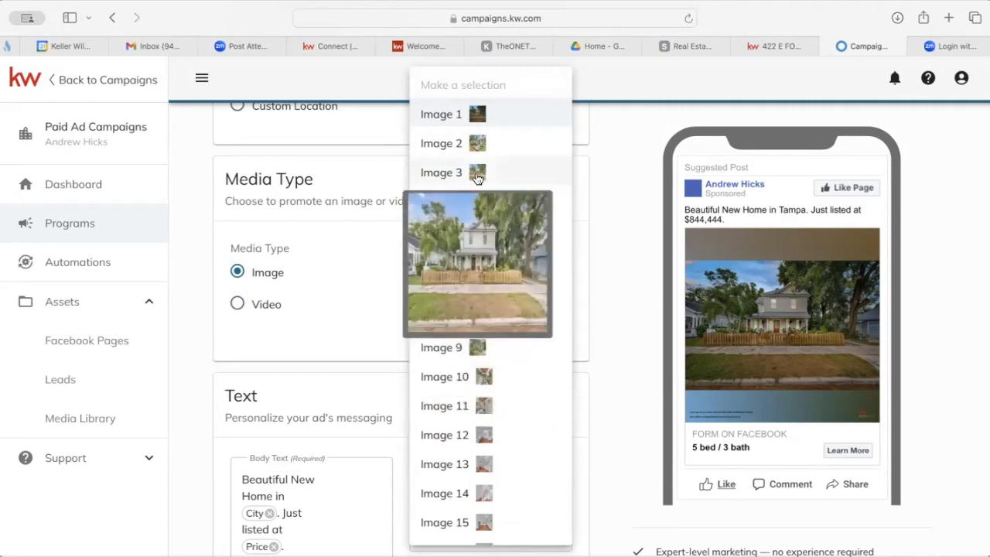
click(477, 147)
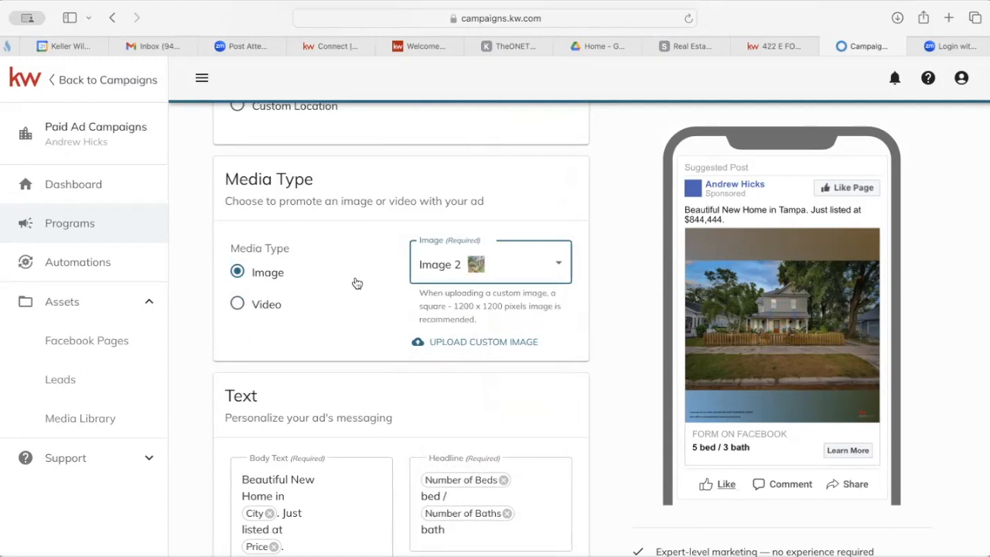
Delete the 'Beautiful New Home in [City]. Just listed at [Price].' body text, leaving it 0/255.
scroll(384, 323, down, 2)
scroll(385, 324, down, 2)
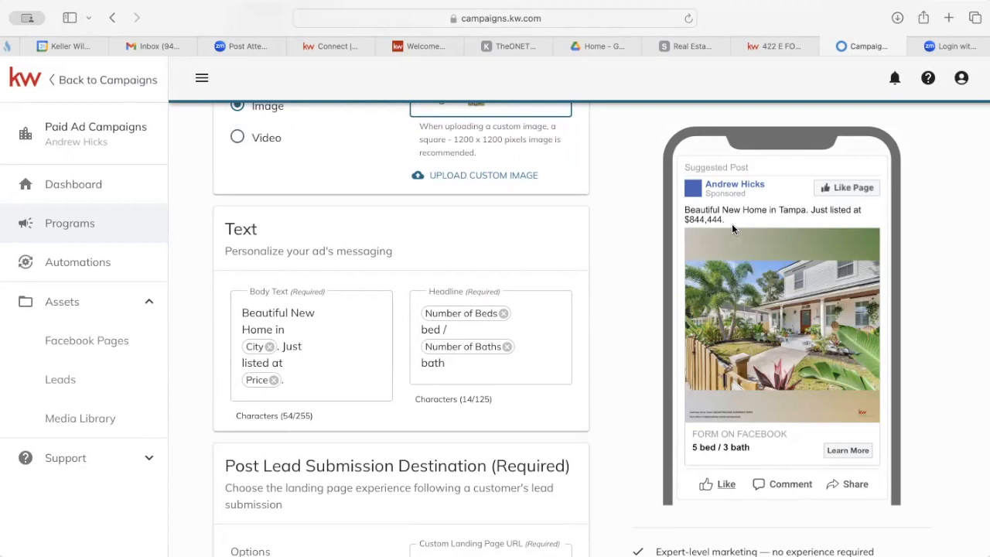
click(317, 319)
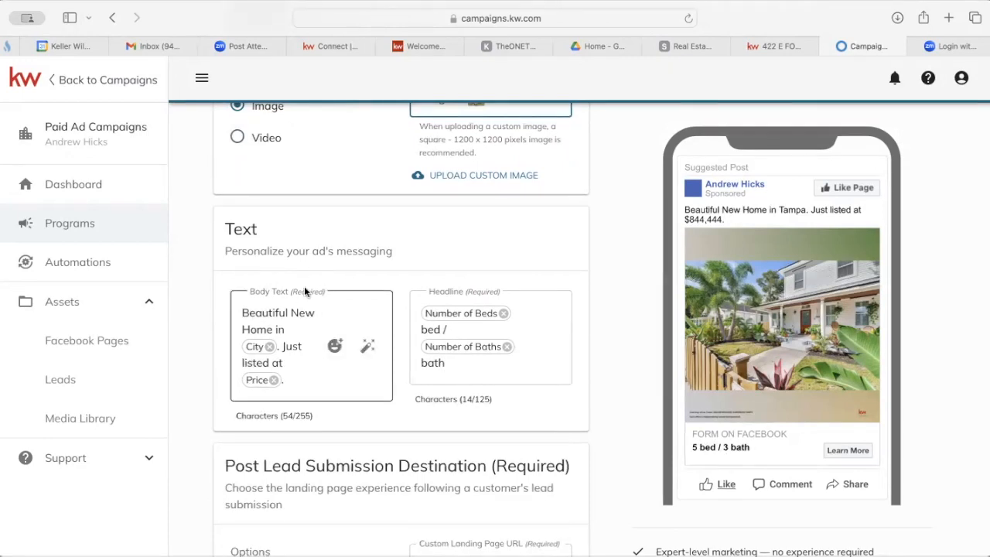
click(312, 376)
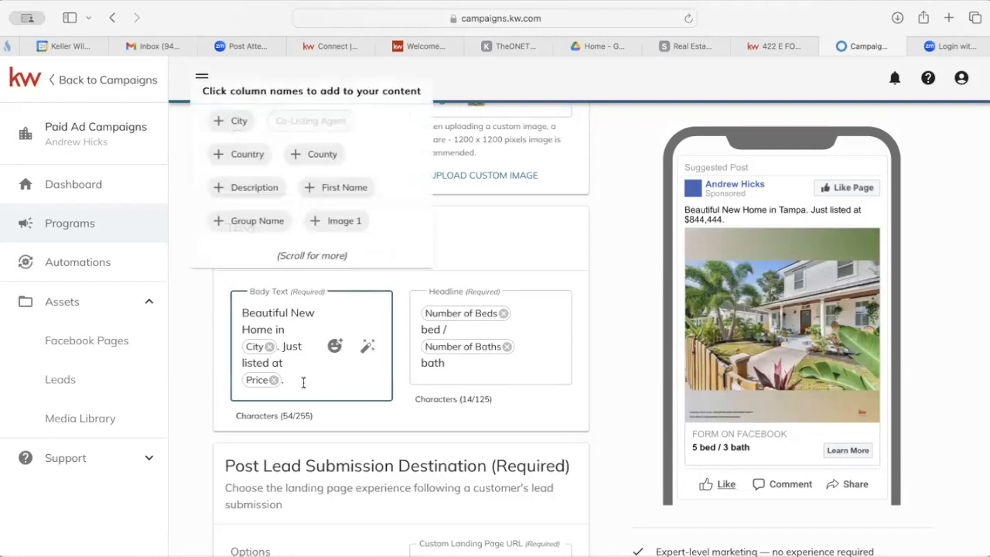
key(BackSpace)
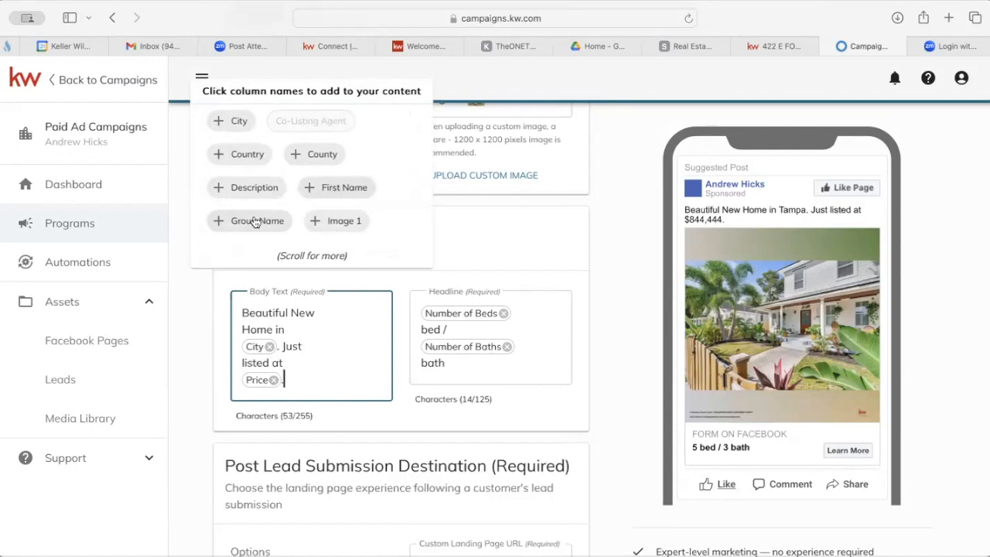
scroll(377, 197, down, 3)
scroll(378, 201, down, 6)
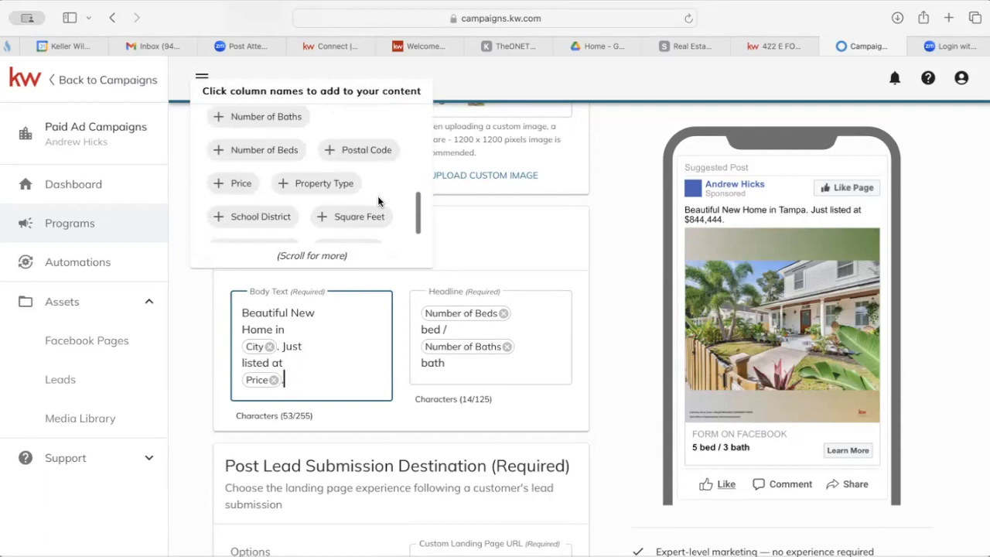
scroll(378, 199, down, 1)
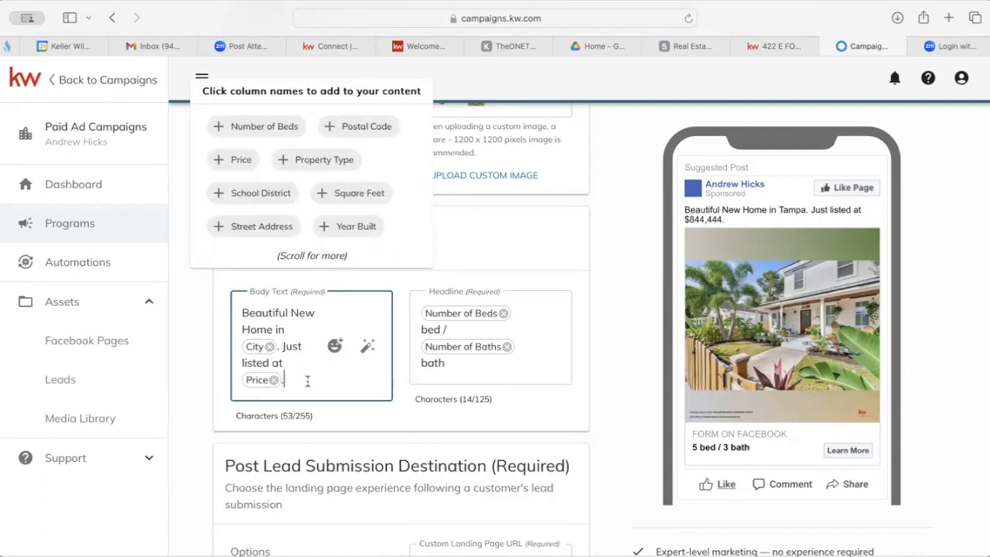
drag(304, 383, 226, 308)
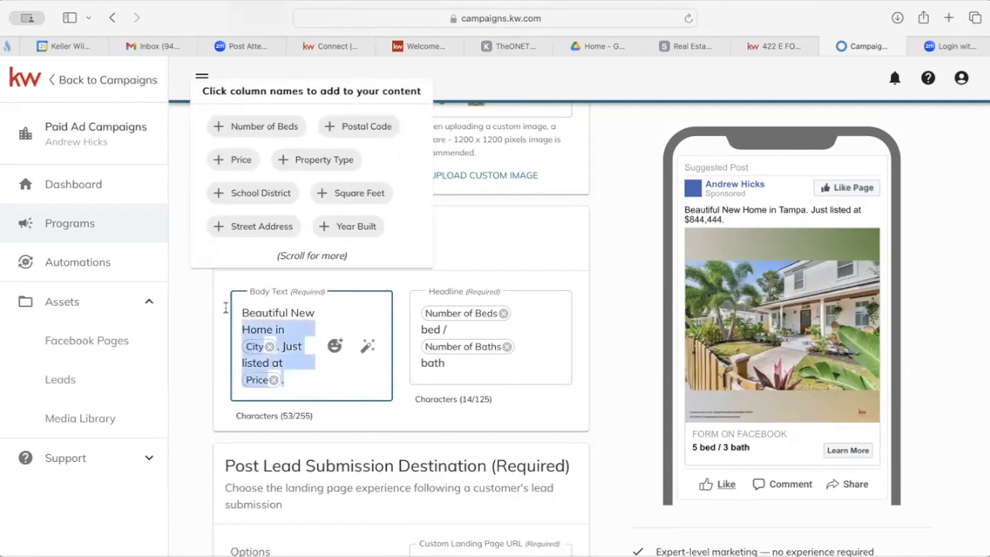
key(BackSpace)
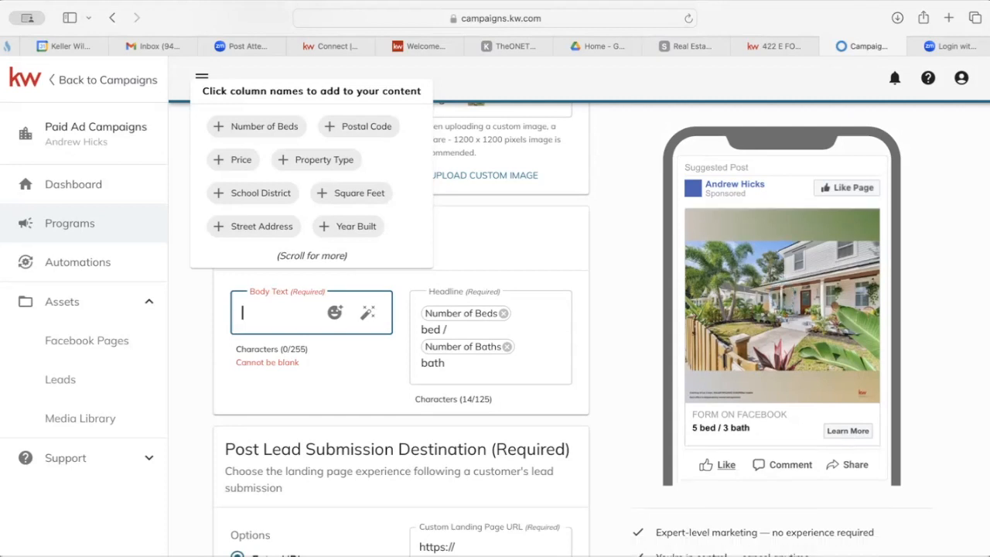
click(777, 46)
click(712, 141)
scroll(471, 321, up, 4)
scroll(468, 326, up, 10)
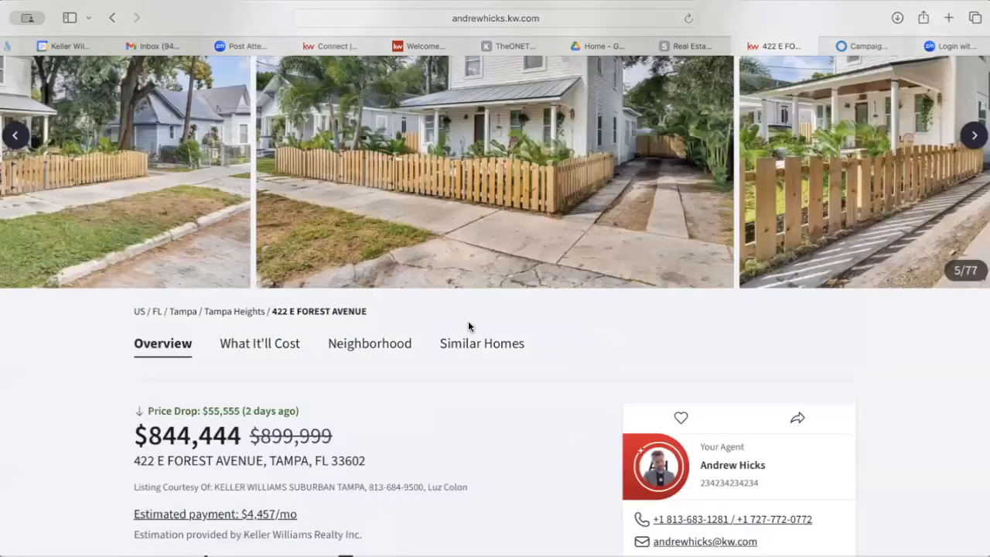
scroll(981, 307, up, 3)
click(981, 307)
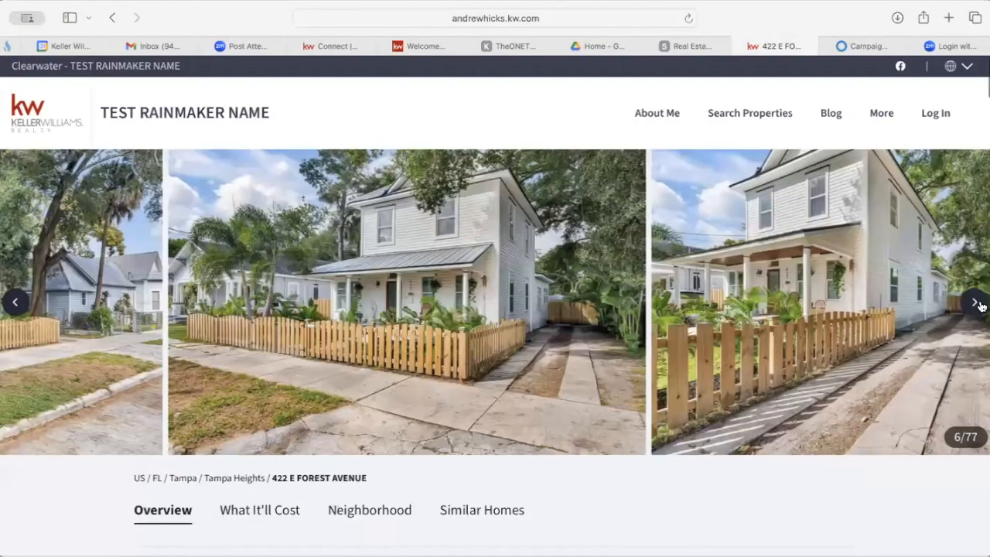
click(980, 307)
click(980, 307)
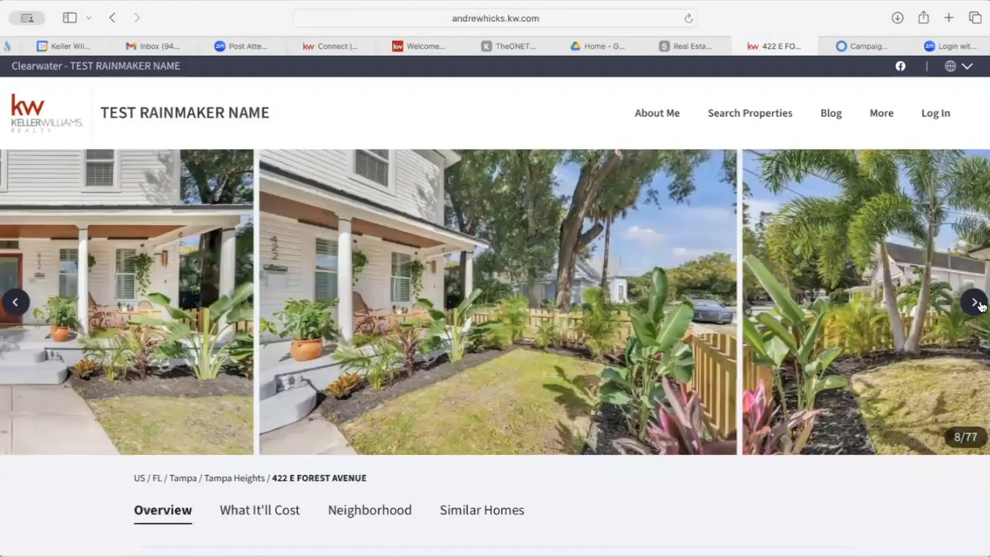
click(980, 307)
click(981, 307)
click(981, 307)
click(981, 307)
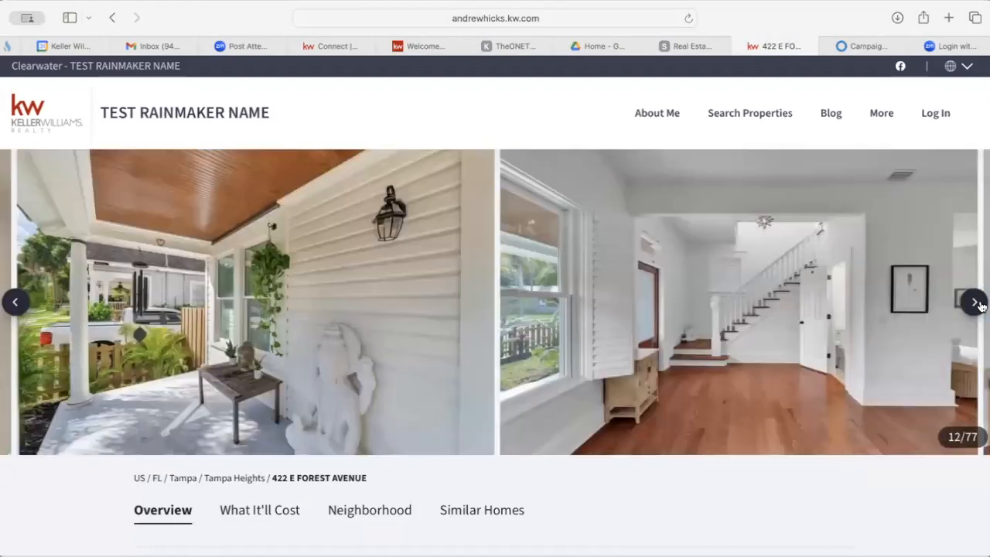
click(981, 307)
click(981, 308)
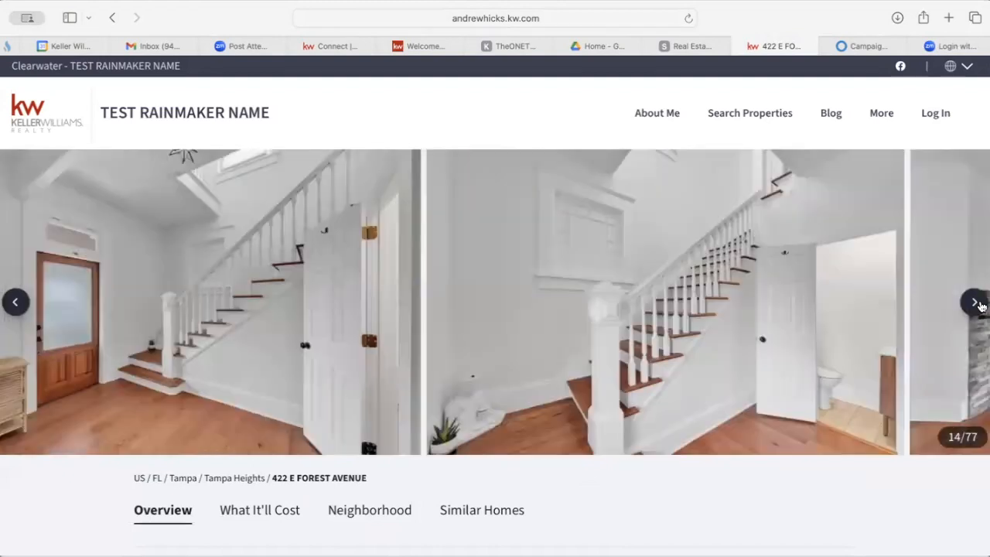
click(981, 307)
click(981, 307)
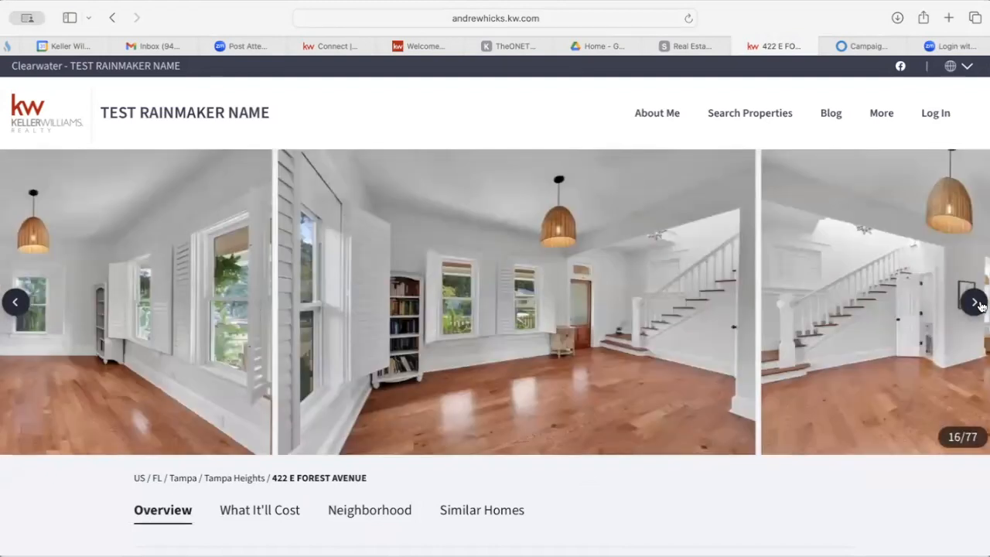
click(981, 307)
click(981, 307)
click(981, 307)
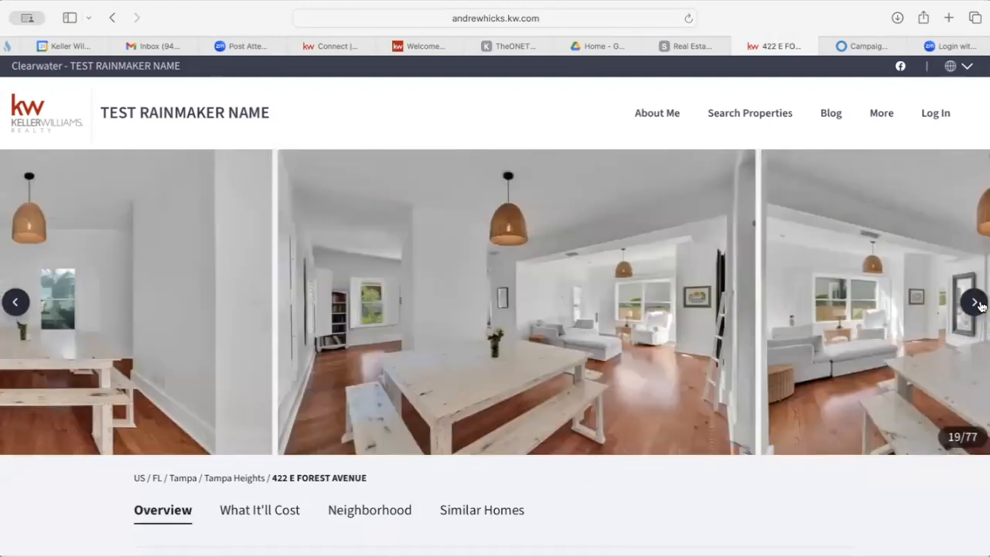
click(981, 307)
click(981, 307)
Scroll down to read the listing's full Property Description.
scroll(686, 349, down, 5)
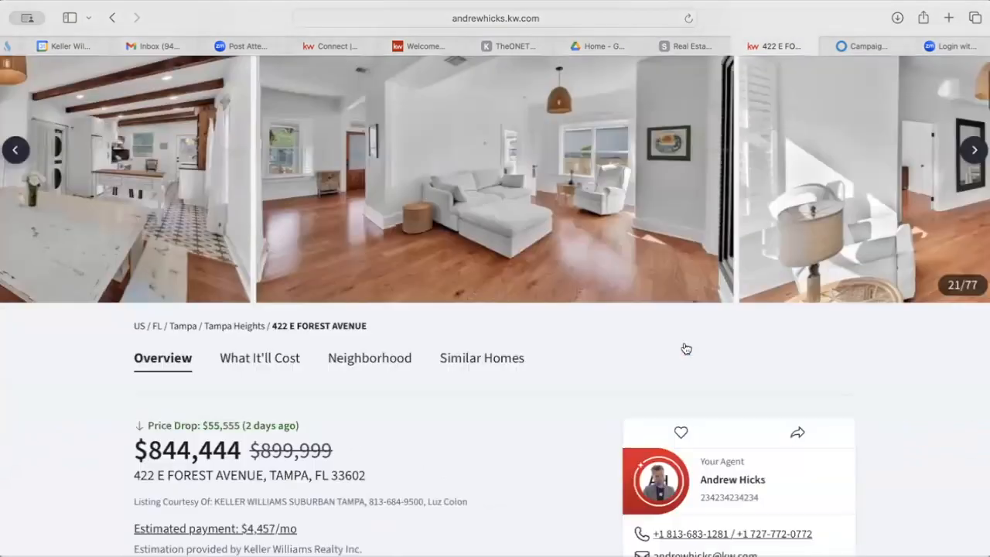
scroll(412, 416, down, 2)
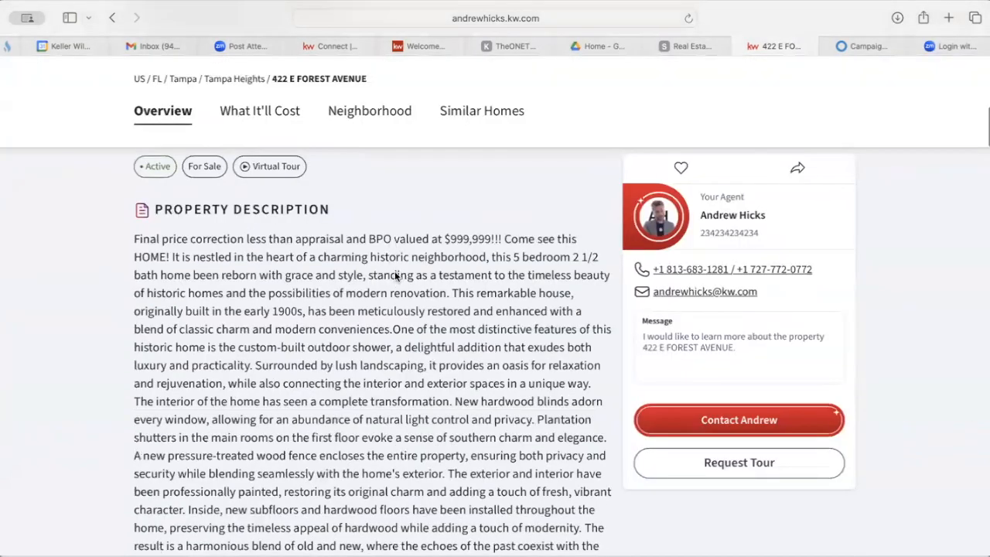
scroll(445, 276, down, 1)
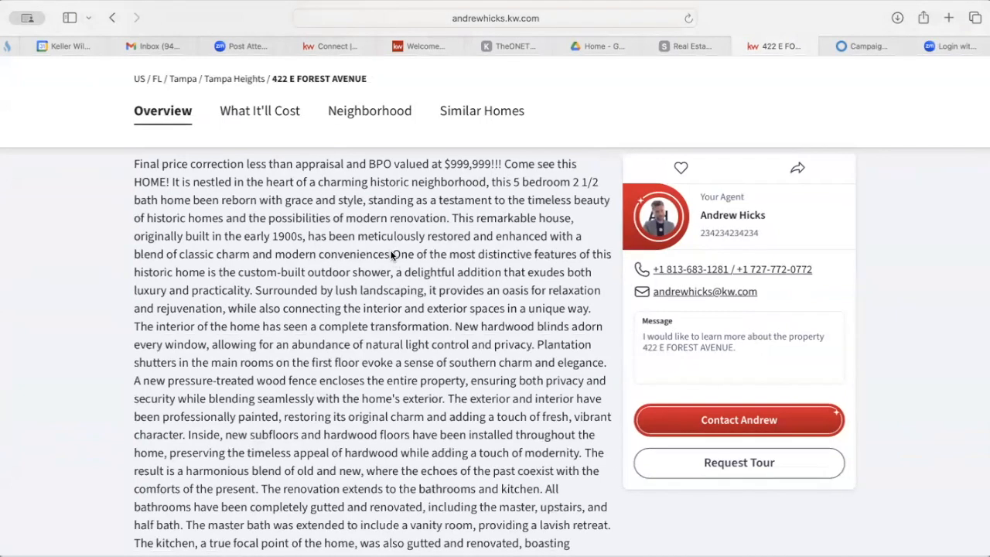
scroll(385, 339, down, 5)
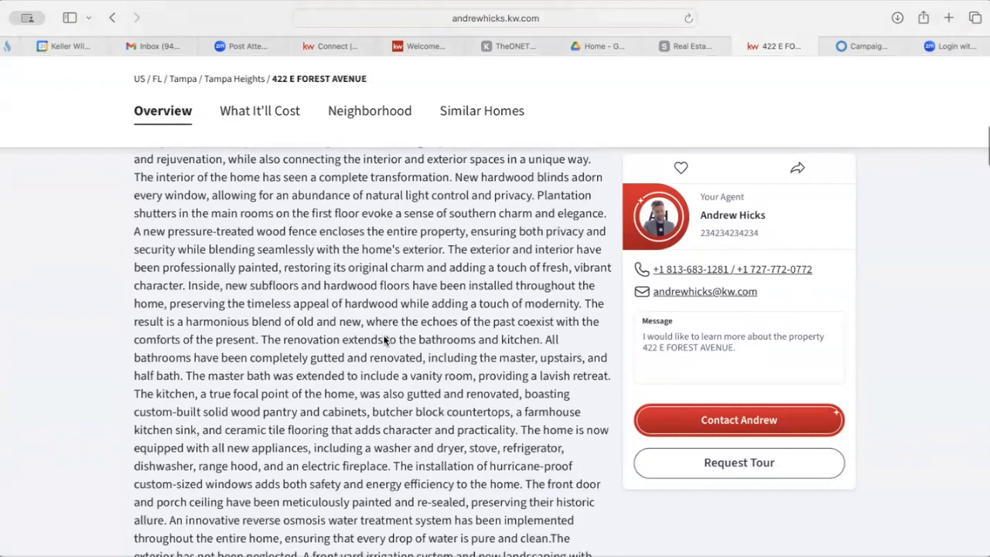
scroll(385, 340, down, 1)
scroll(384, 339, up, 1)
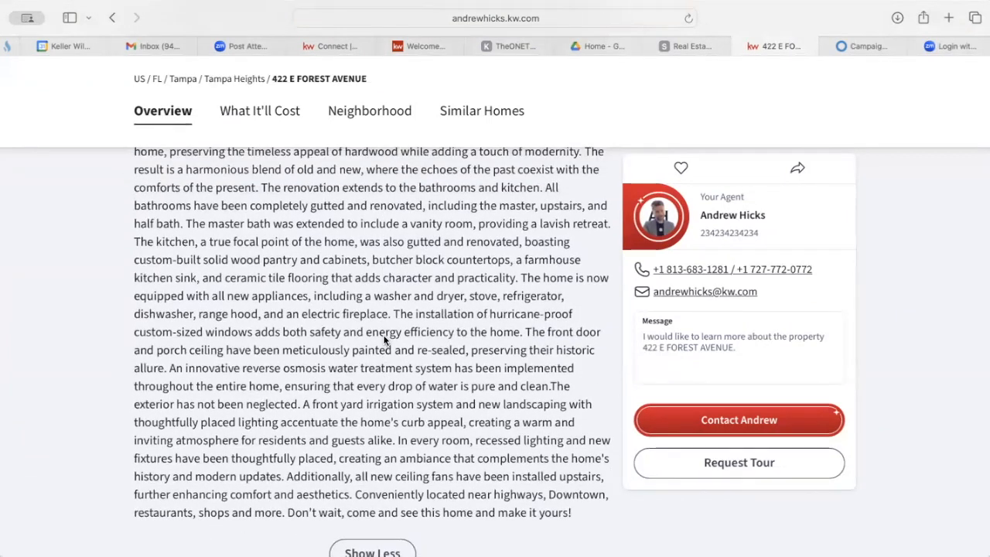
scroll(384, 339, up, 3)
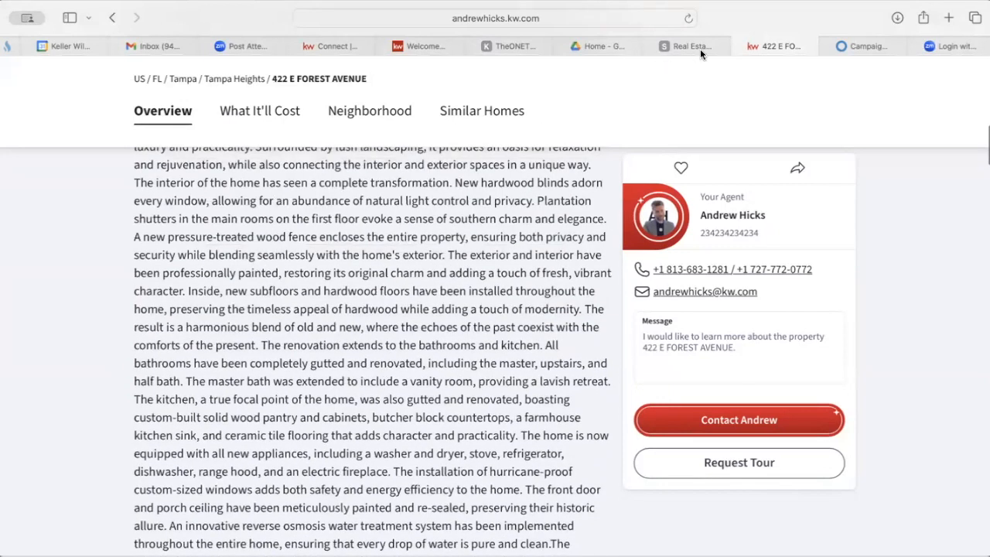
Enter the body text 'Beautiful renovated Historic Home, Close to downtown and all amenities, priced to move quickly'.
click(864, 46)
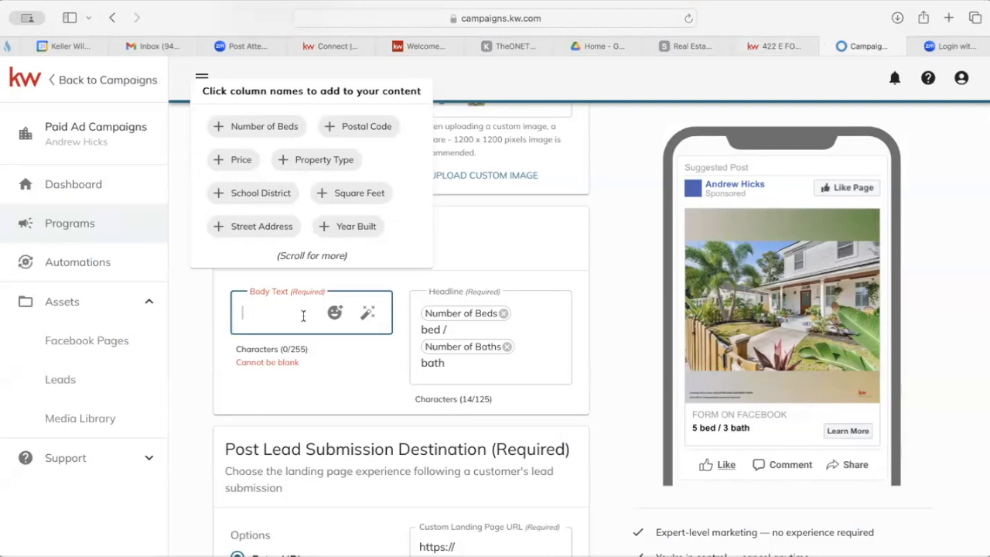
text(Beautiful re)
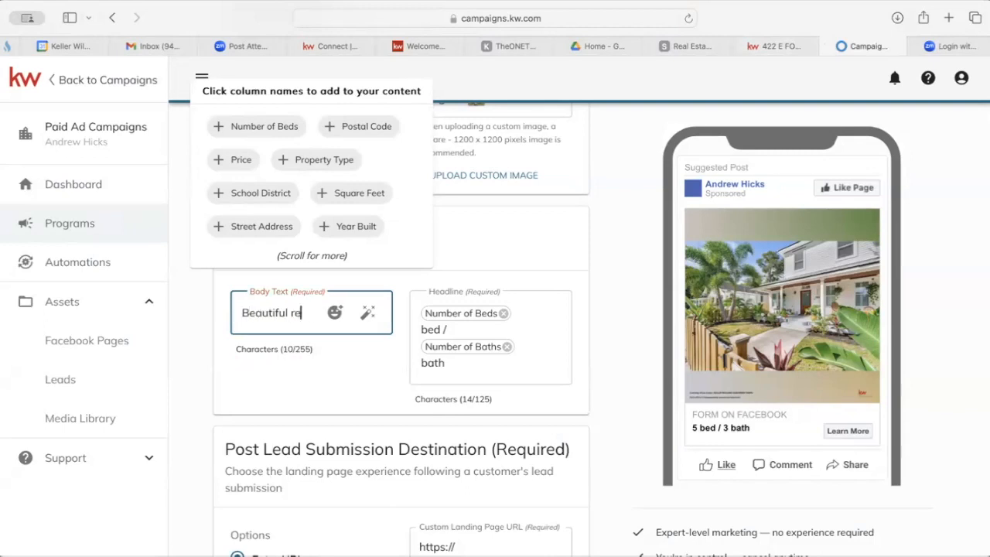
text(novated His)
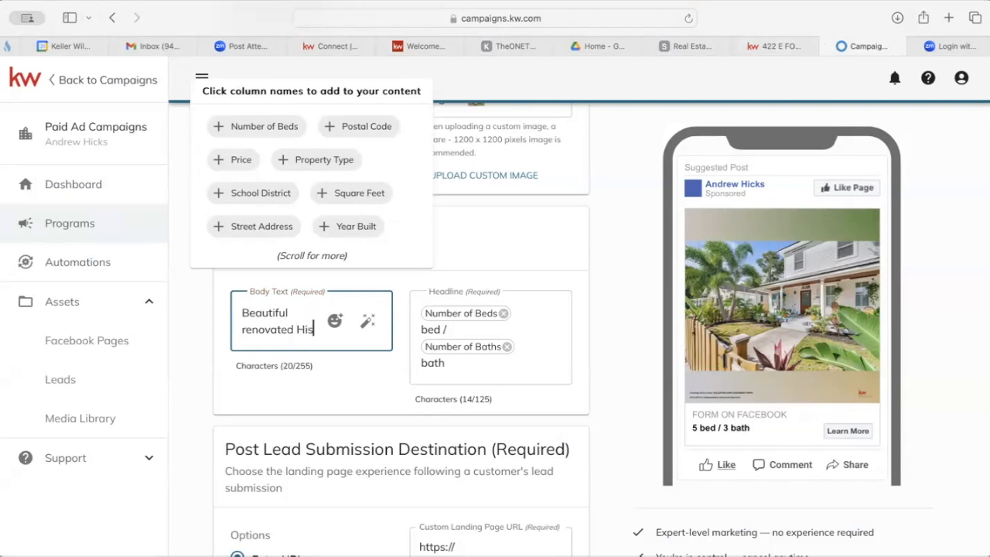
text(toric Home,)
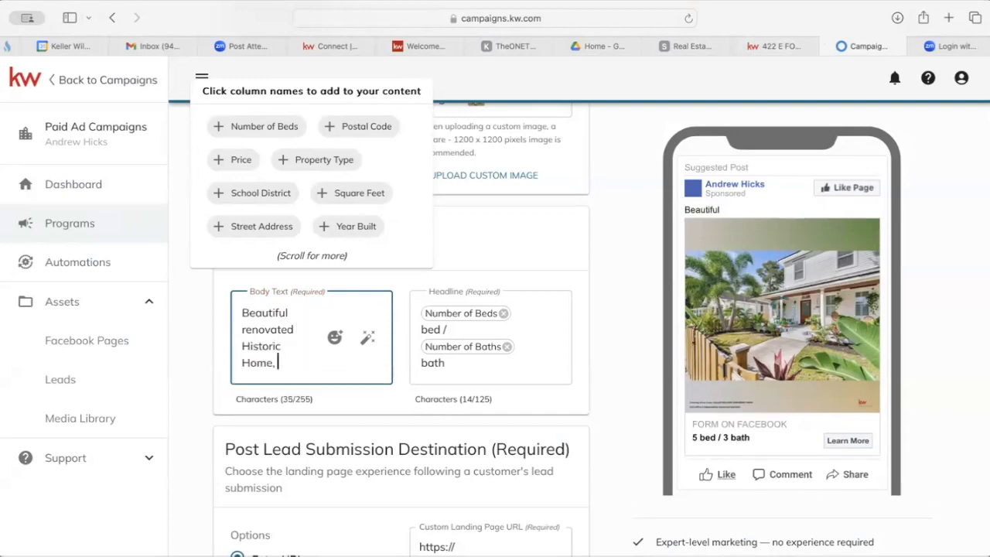
text(Cl)
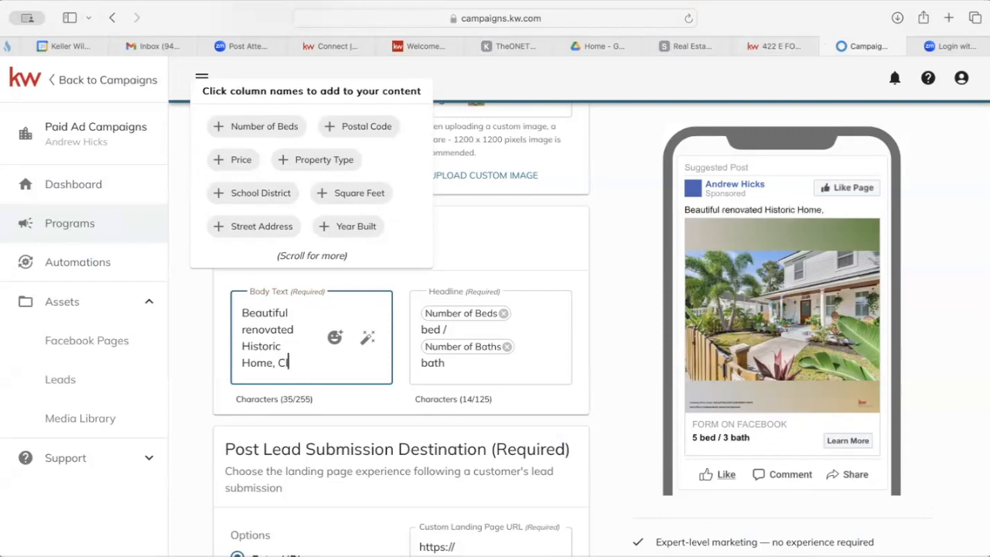
text(ose to downtown)
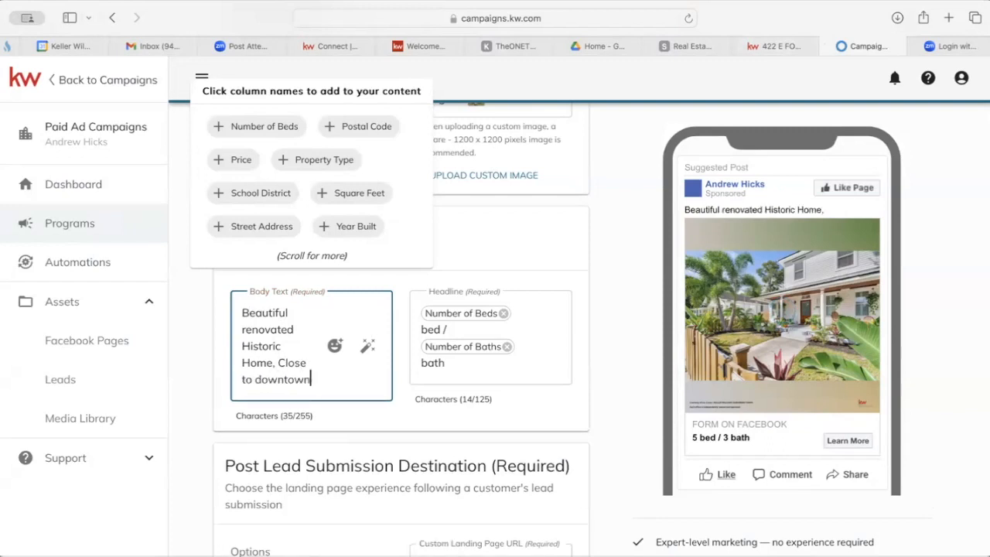
text( and all a)
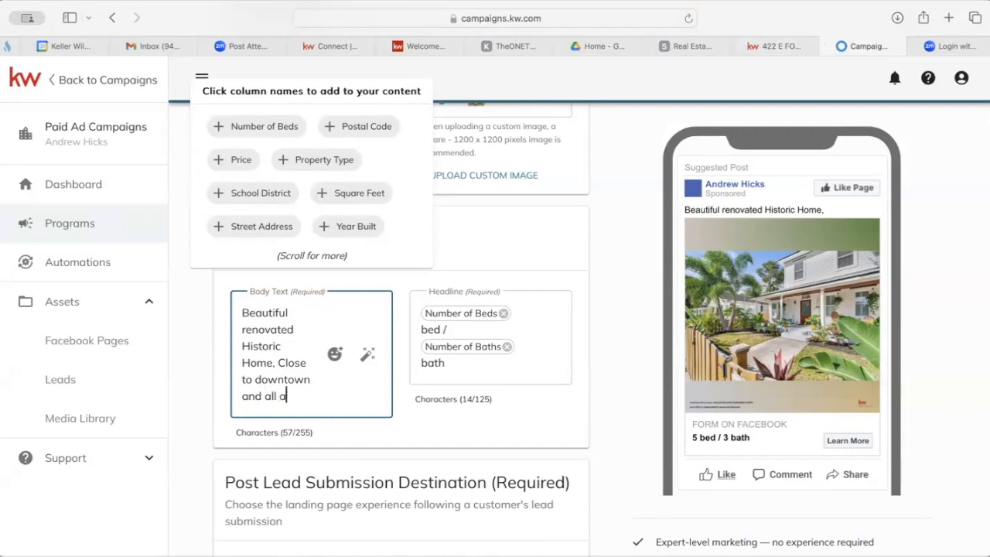
text(menities, )
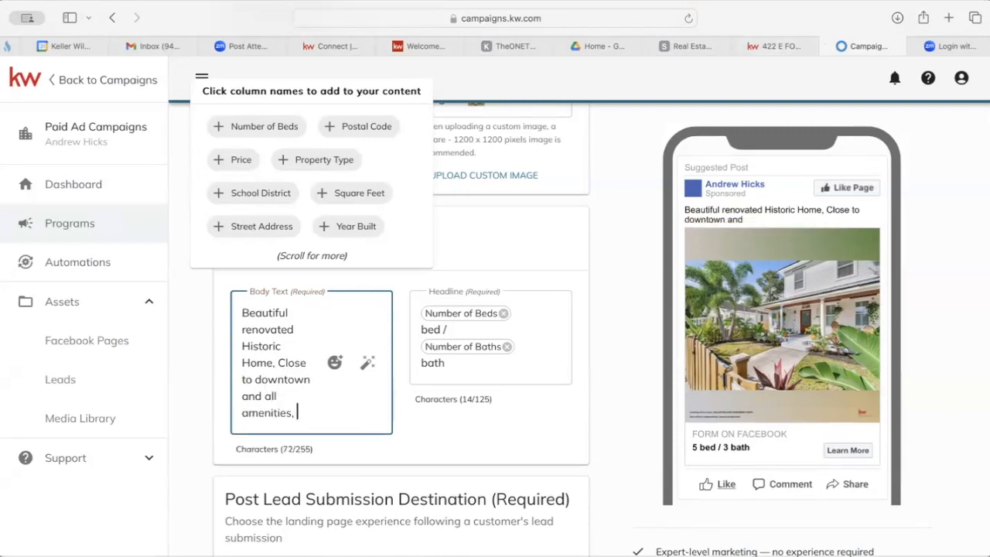
text(priced t)
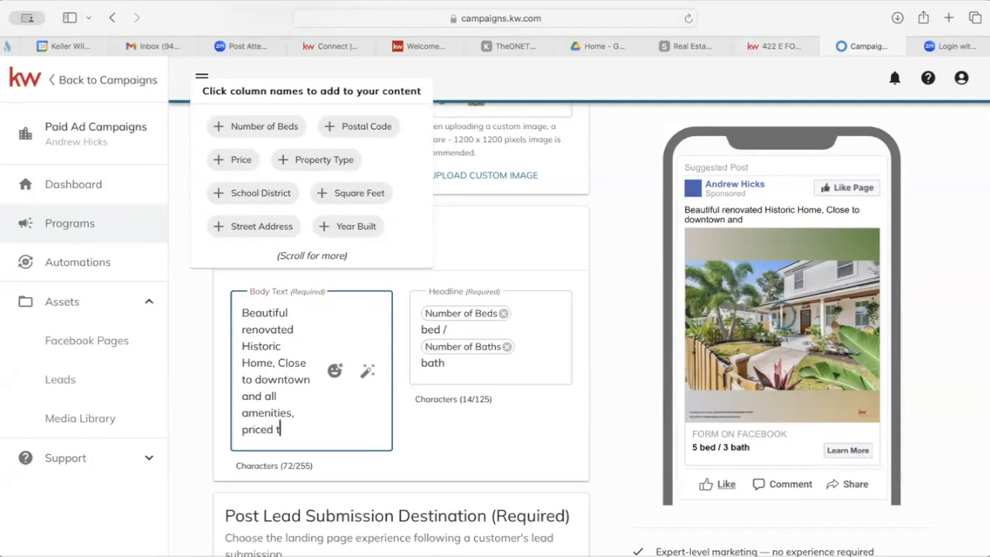
text(o move quickly)
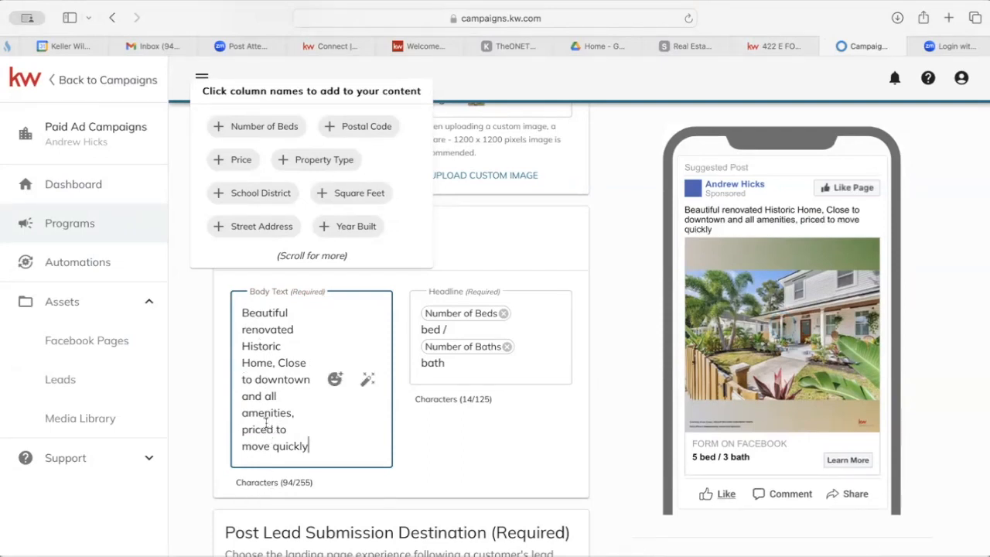
click(368, 384)
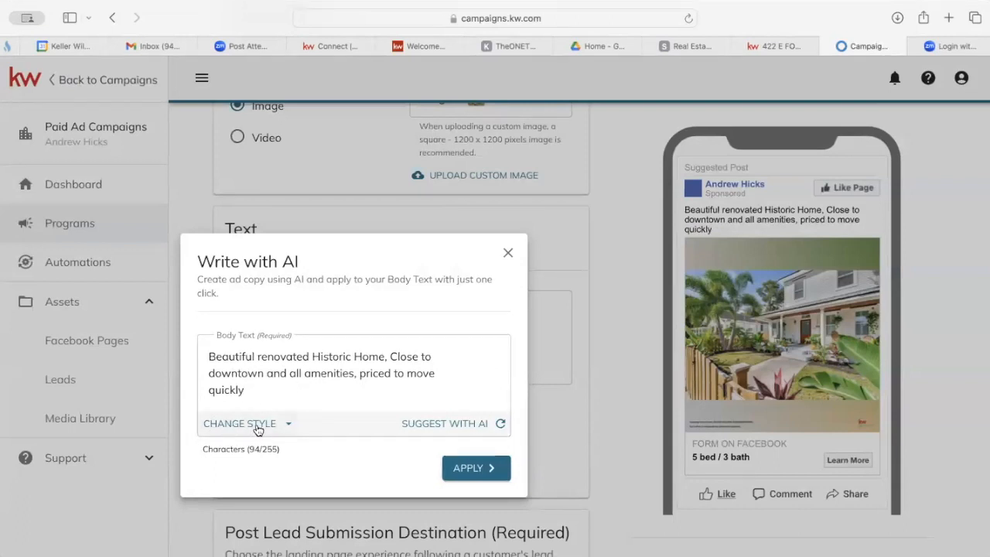
Have Write with AI rewrite the body text in Vibrant style and apply it.
click(286, 425)
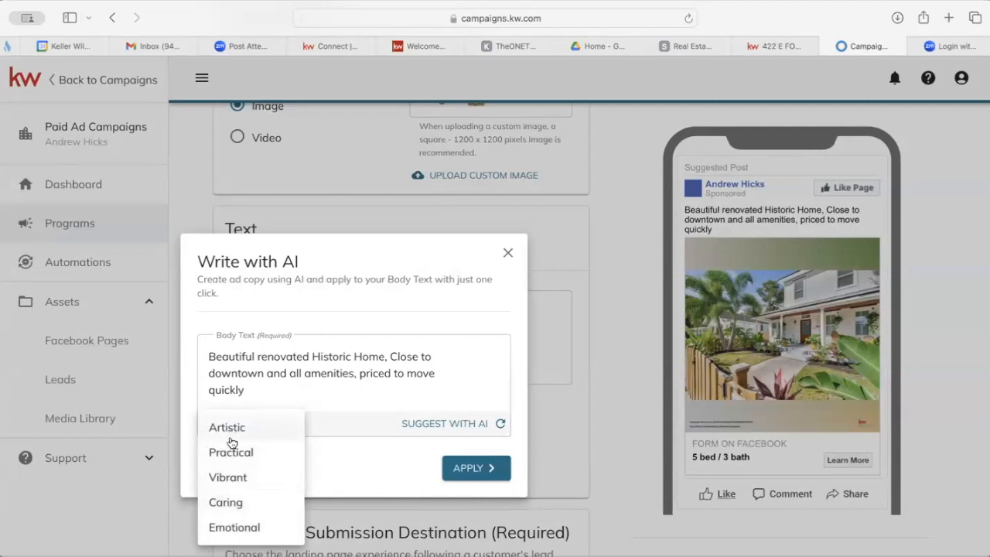
click(234, 477)
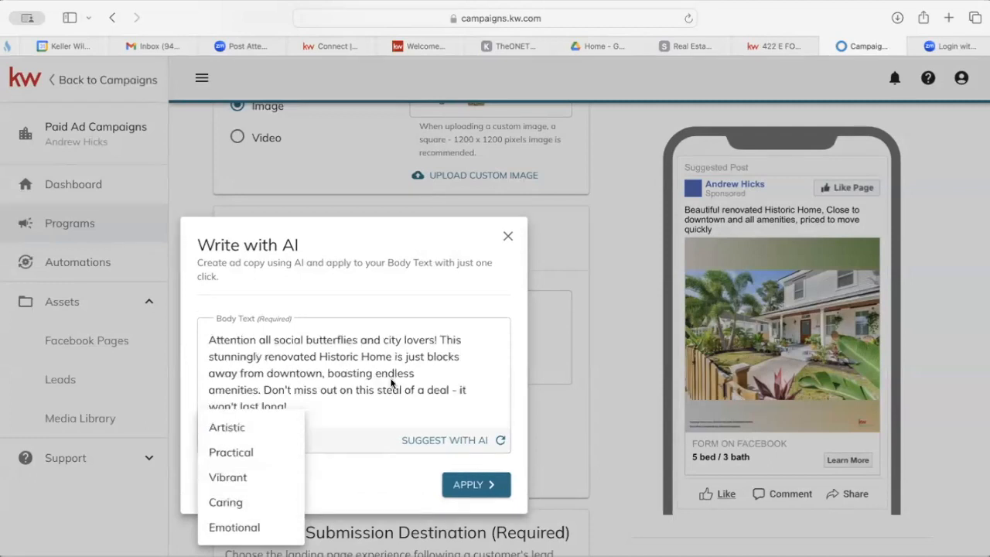
click(382, 353)
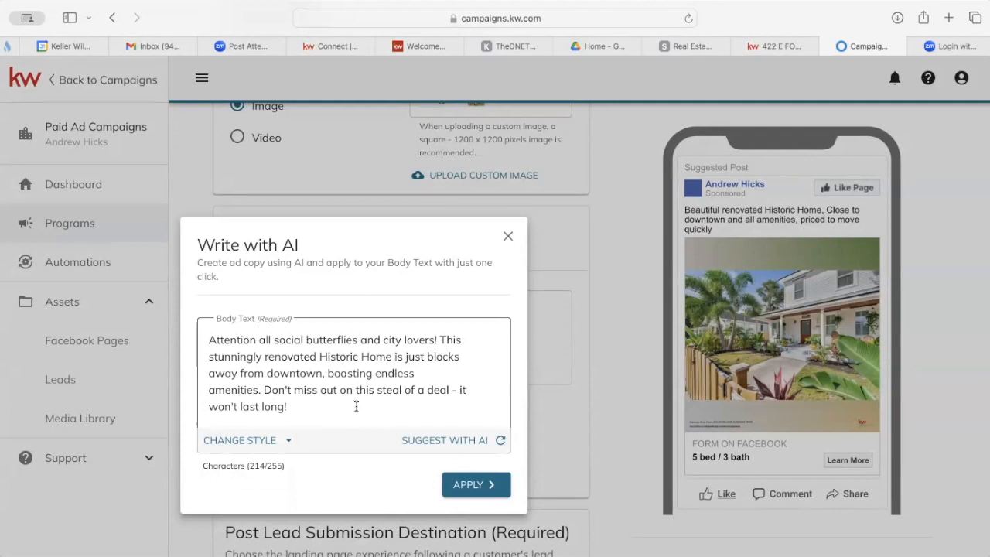
click(475, 483)
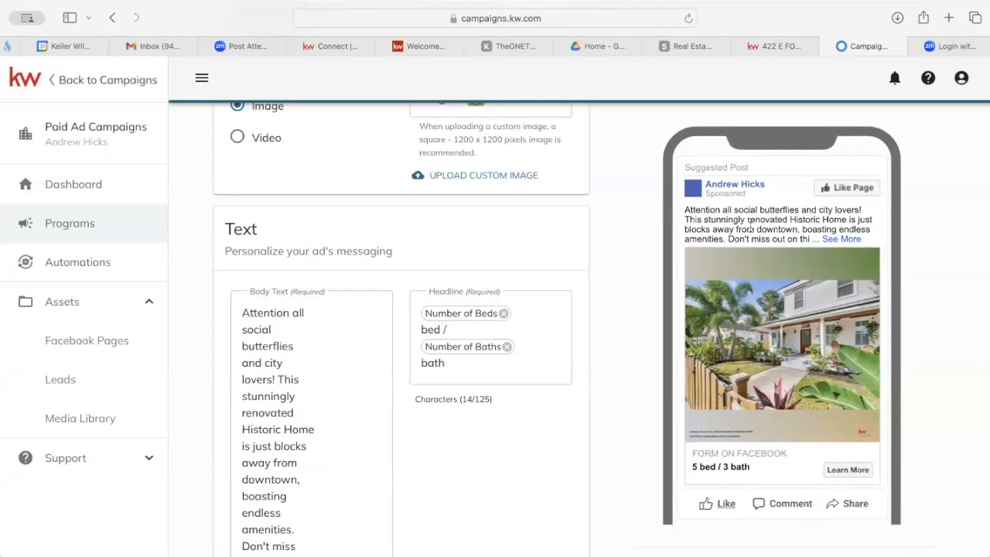
scroll(322, 375, down, 3)
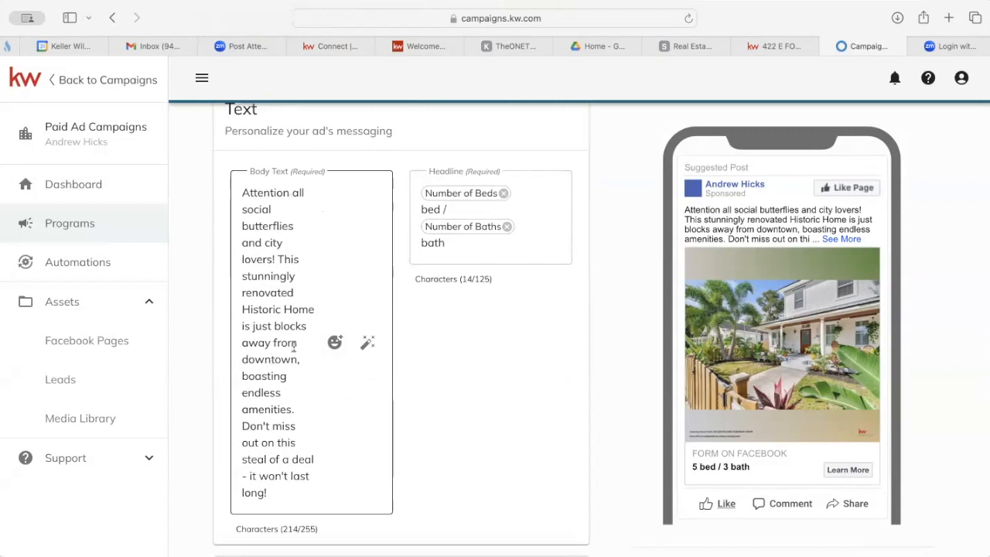
click(243, 192)
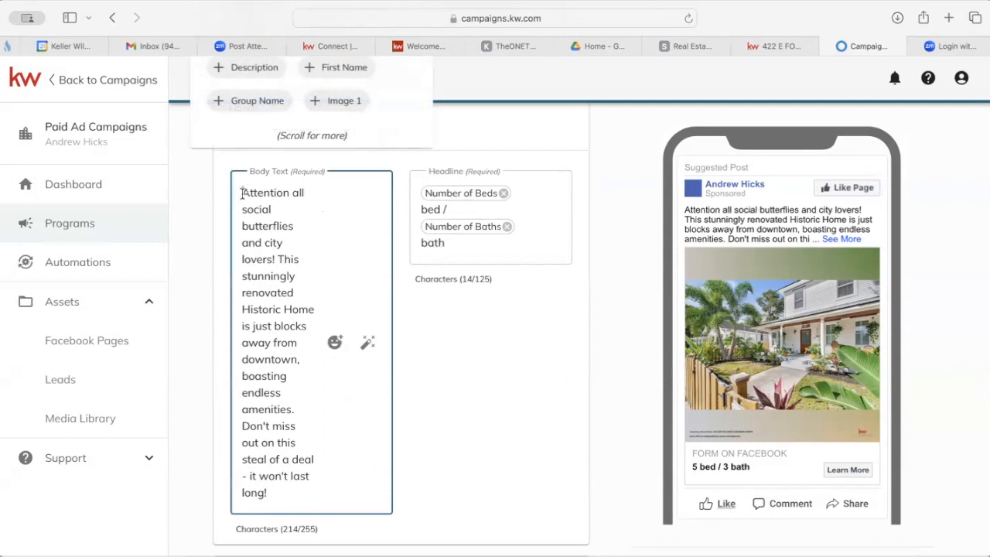
Insert heart-eyes, house and cityscape emojis into the body text via emoji search.
click(335, 345)
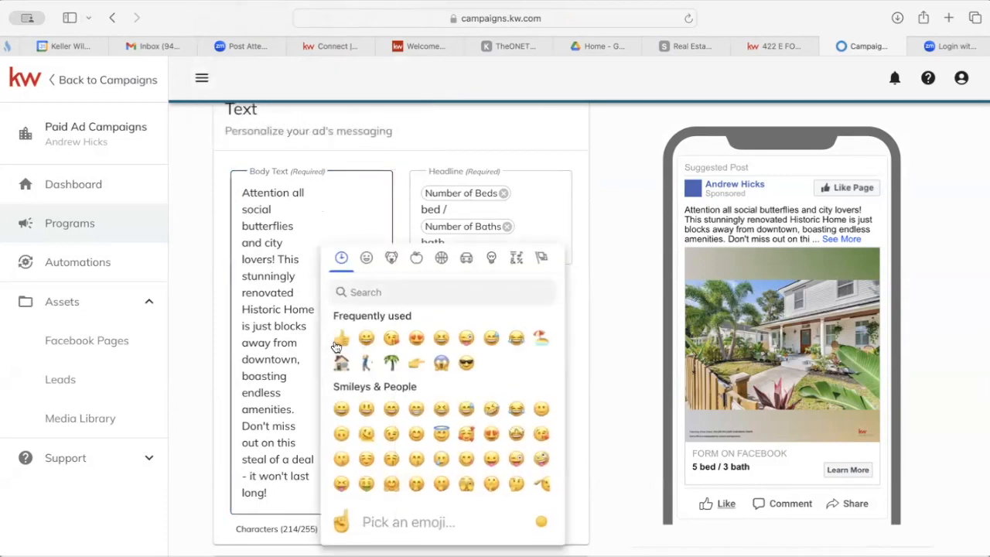
click(409, 291)
text(heart)
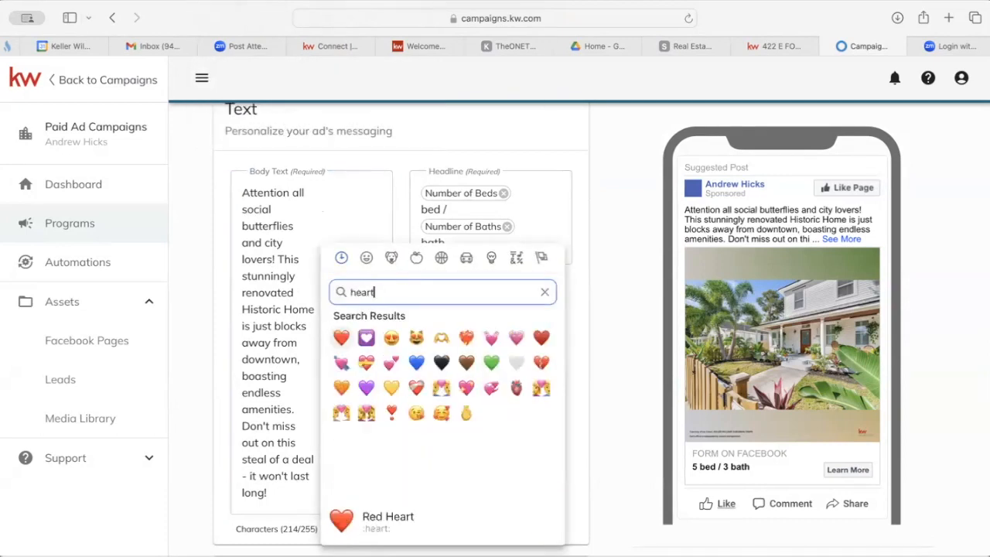
click(391, 337)
double_click(363, 292)
text(home)
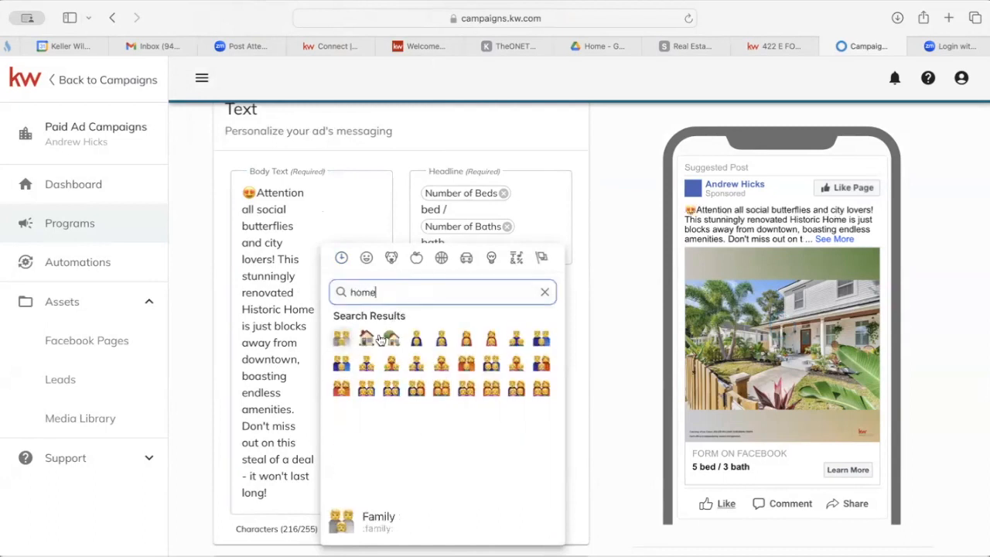
click(367, 339)
double_click(410, 293)
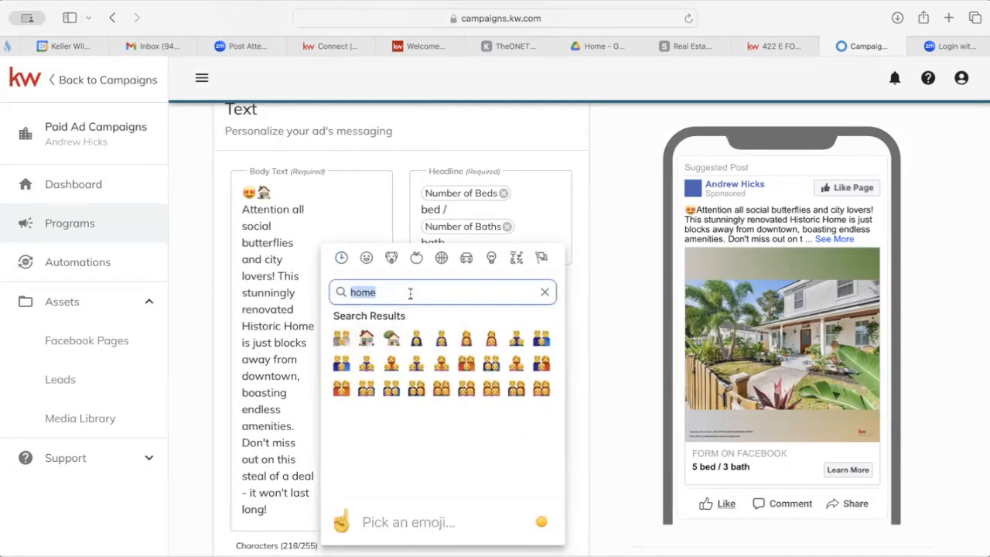
text(city)
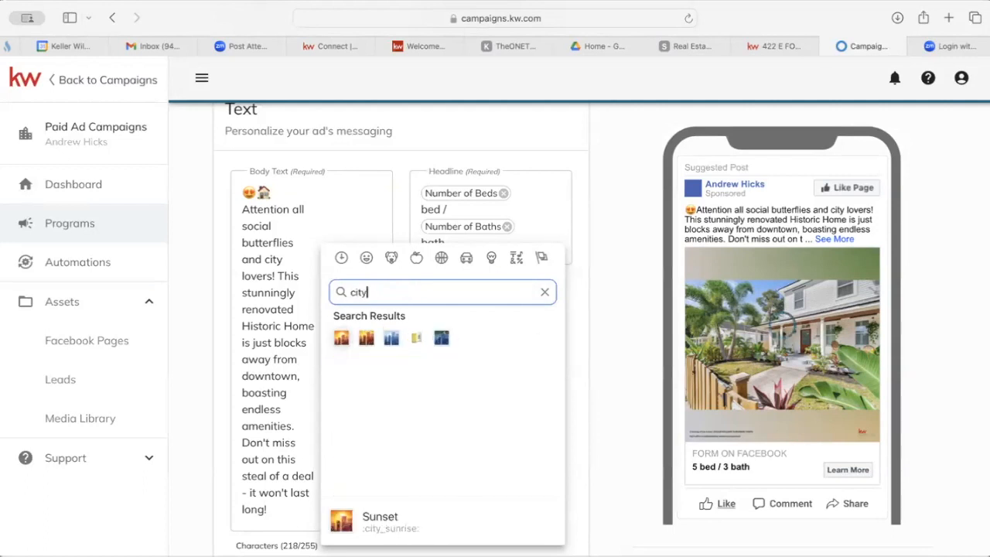
click(391, 338)
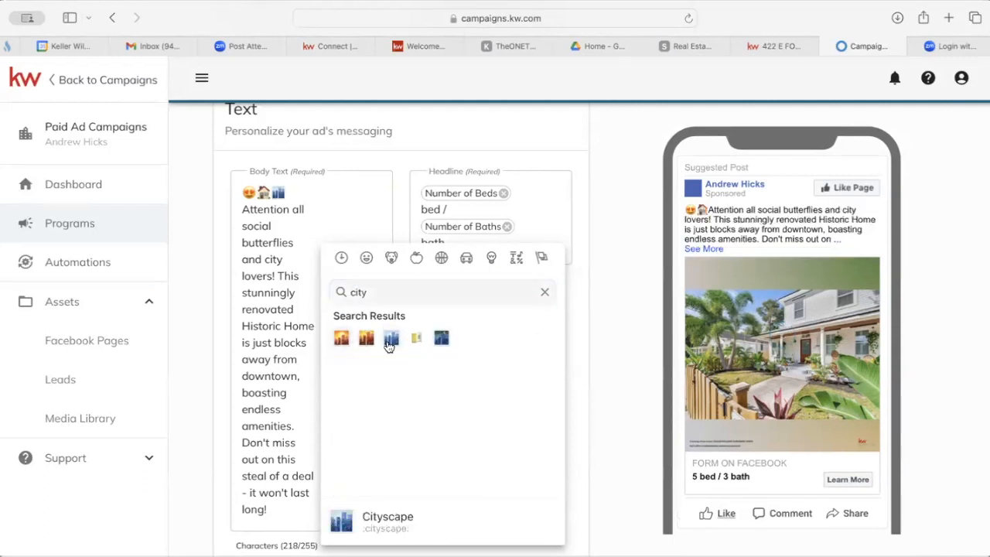
Add palm tree and open-mouth emojis, then select the open-mouth emoji in line one.
double_click(388, 293)
text(palm)
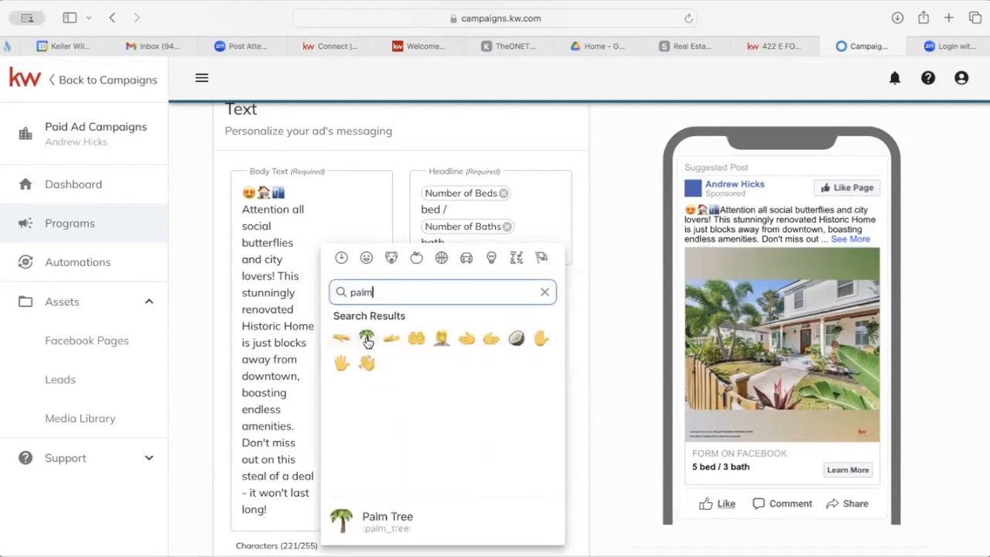
click(366, 338)
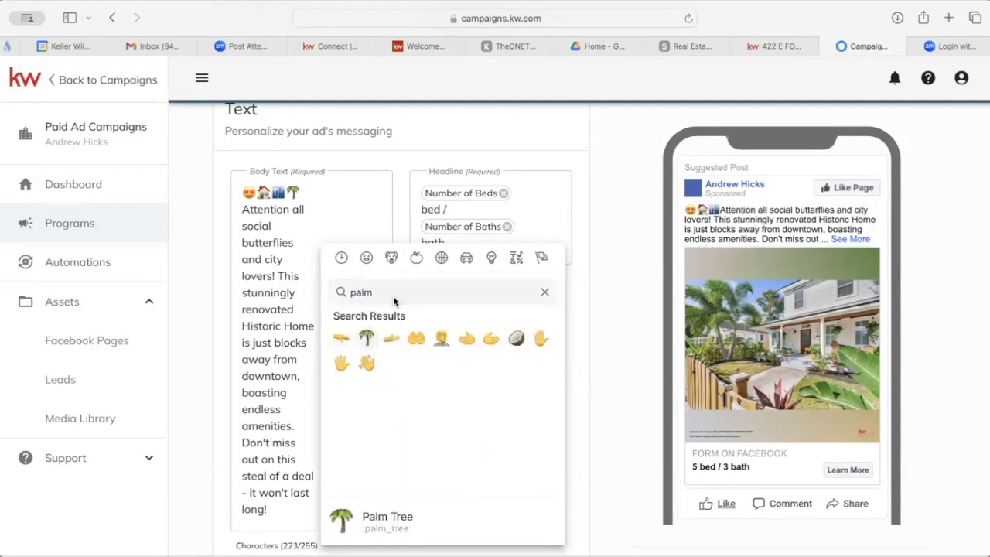
double_click(456, 292)
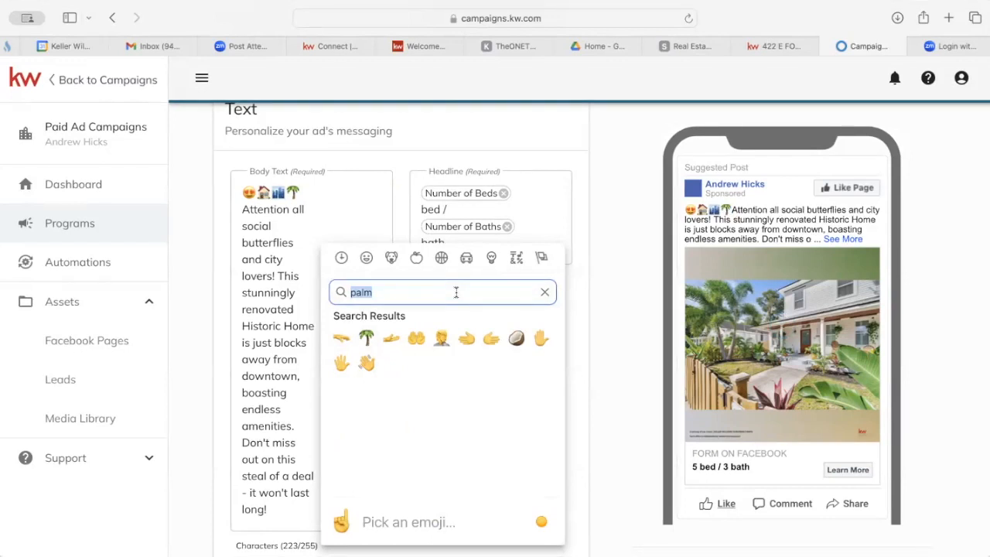
text(wow)
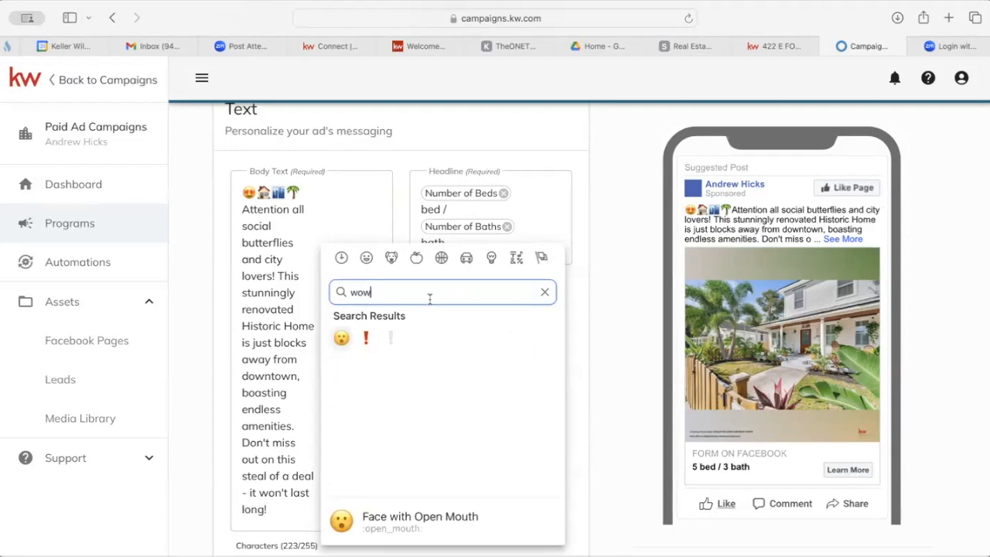
click(342, 338)
click(288, 273)
drag(314, 194, 301, 194)
key(super+c)
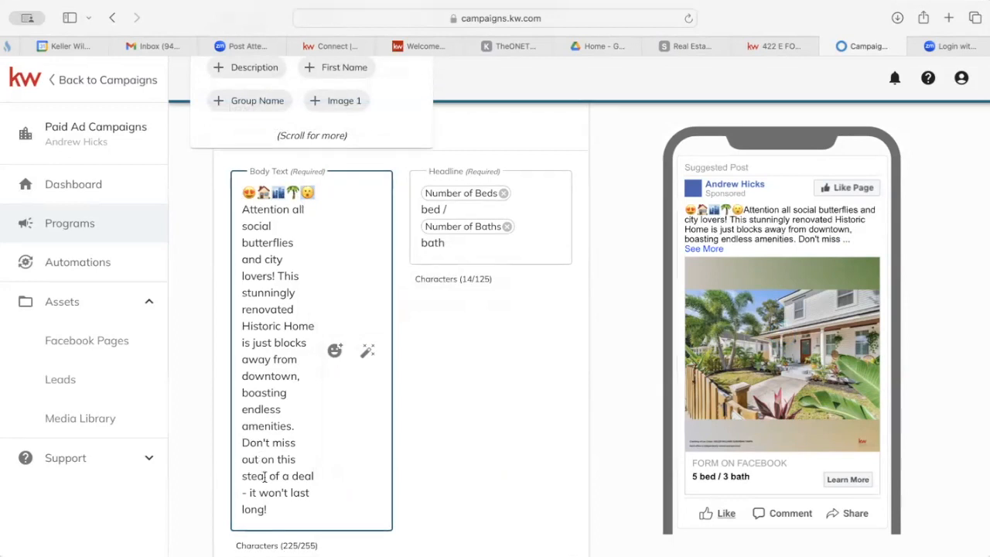
Move the open-mouth emoji after 'amenities.' and rearrange the first-line emojis.
click(244, 441)
key(super+v)
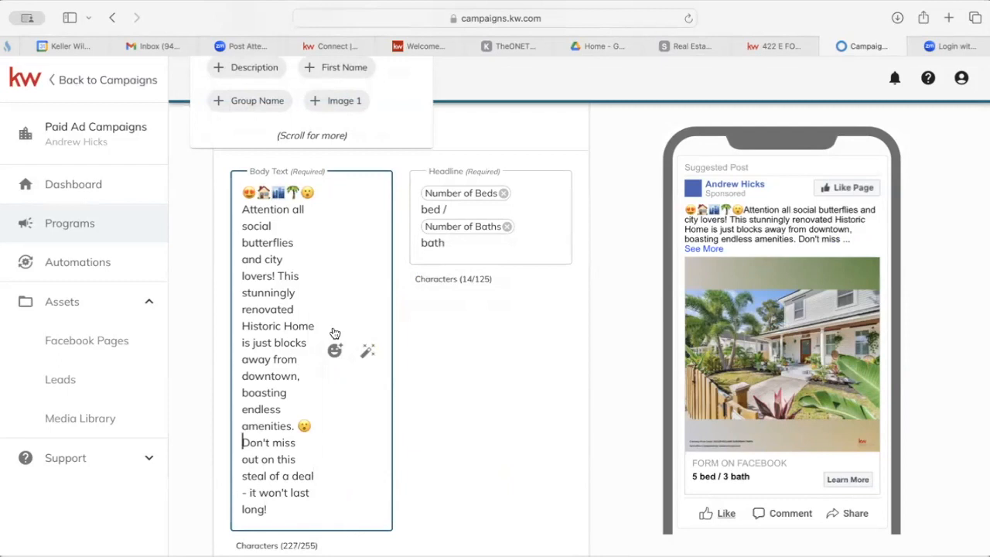
click(313, 192)
key(BackSpace)
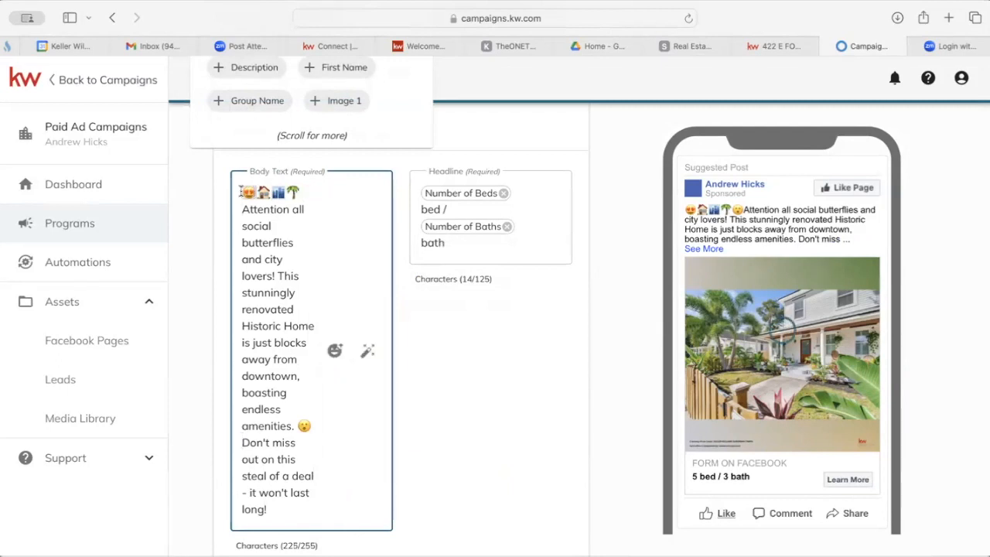
click(242, 208)
key(super+v)
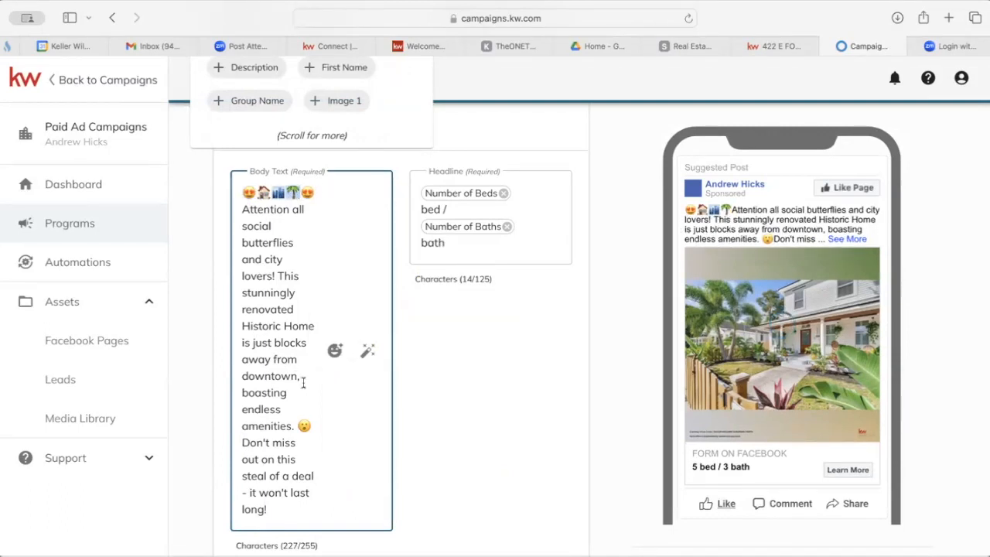
Place palm before 'Historic Home', cityscape after 'and city', house after 'long!', removing the leading extra.
click(243, 325)
text(🌴)
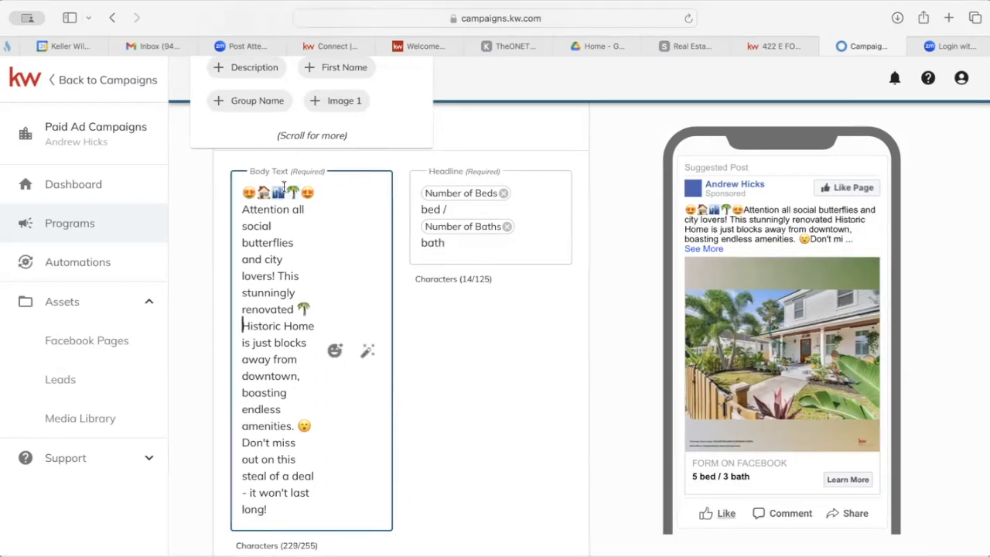
click(292, 258)
text(🏙️)
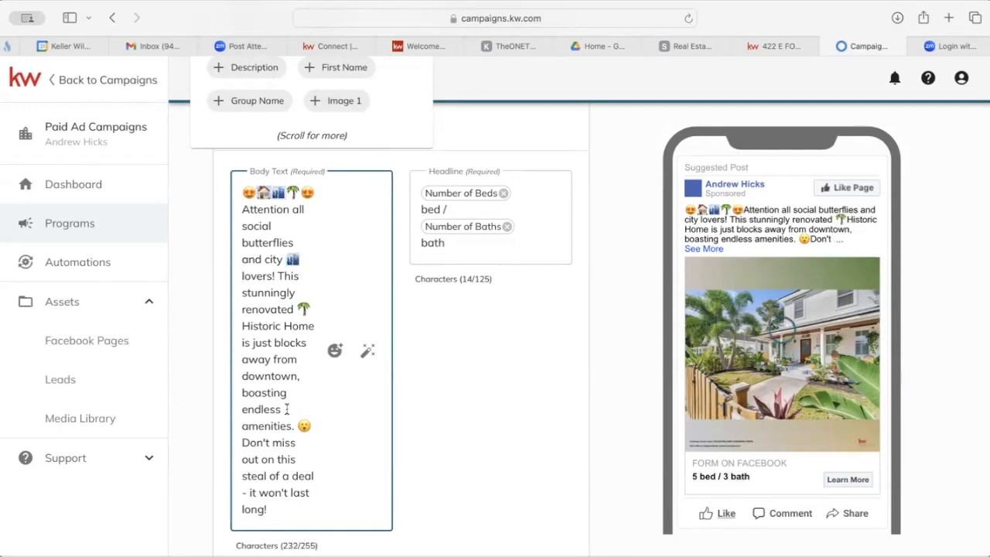
click(285, 509)
text(🏠)
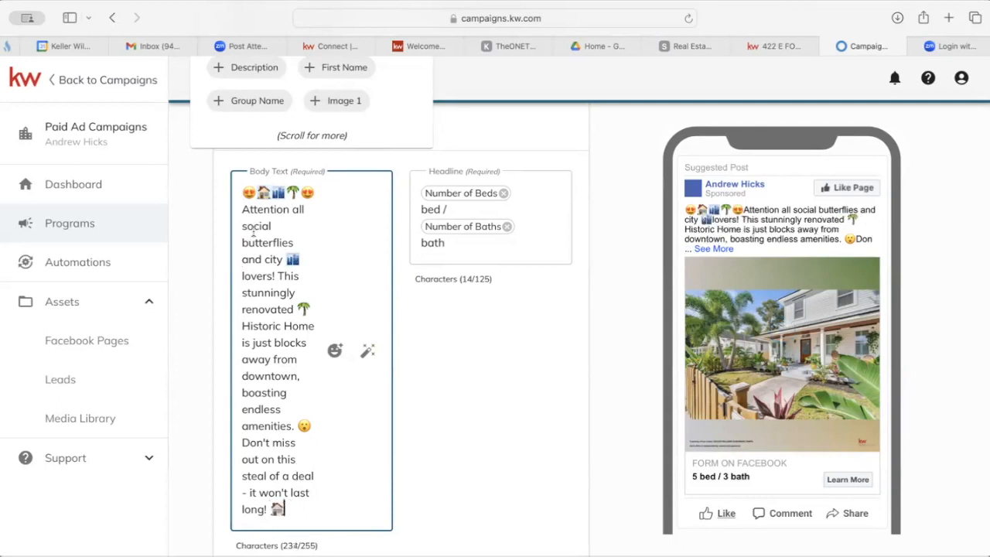
click(301, 194)
key(BackSpace)
key(BackSpace)
key(BackSpace)
key(BackSpace)
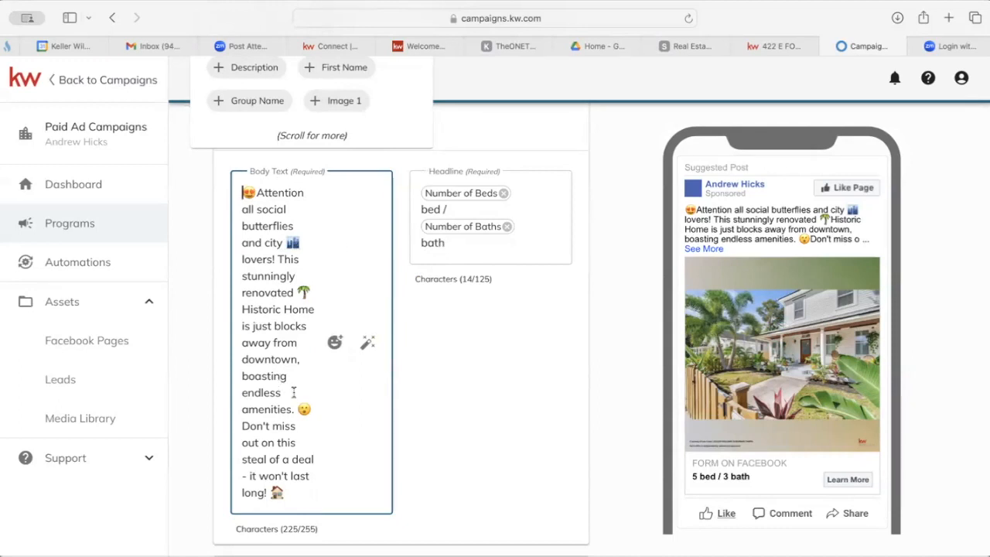
scroll(273, 343, up, 1)
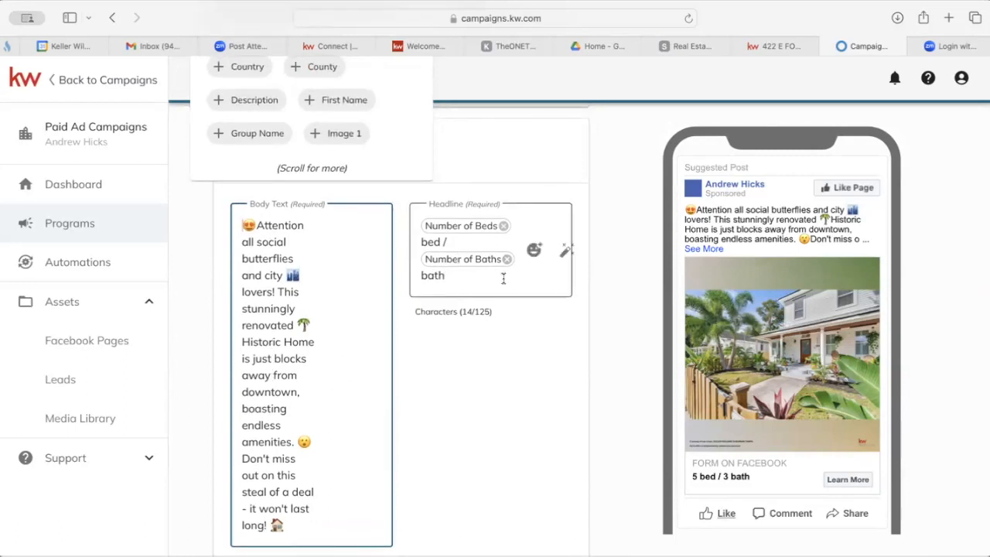
Clear the beds/baths headline and type 'Private Tour - Limited Appointments Available'.
click(475, 275)
drag(461, 269, 413, 225)
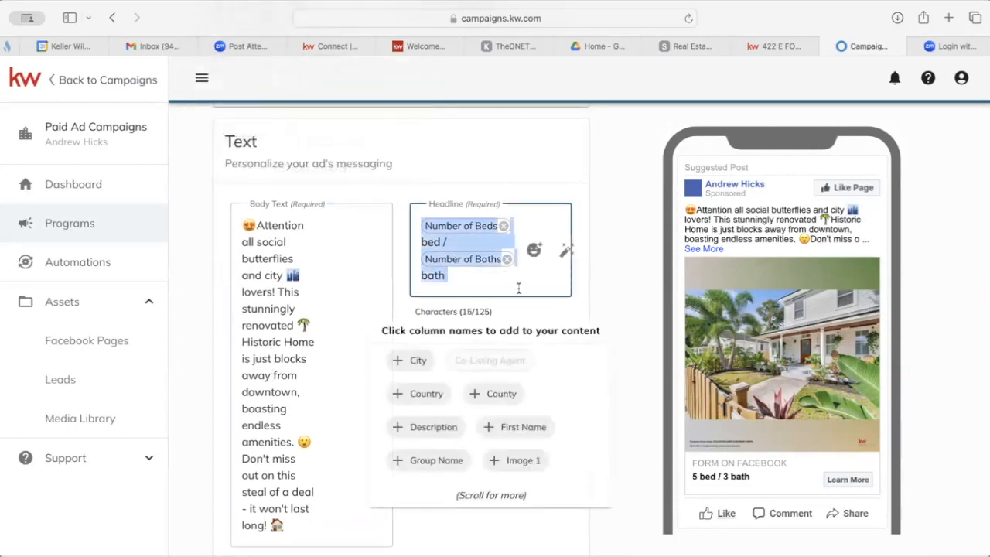
key(BackSpace)
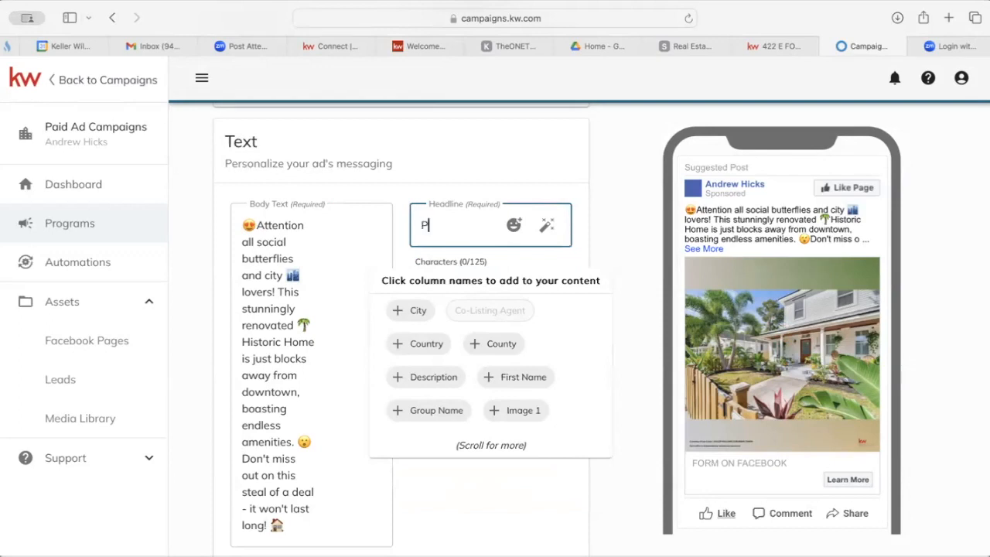
text(e Tour Available)
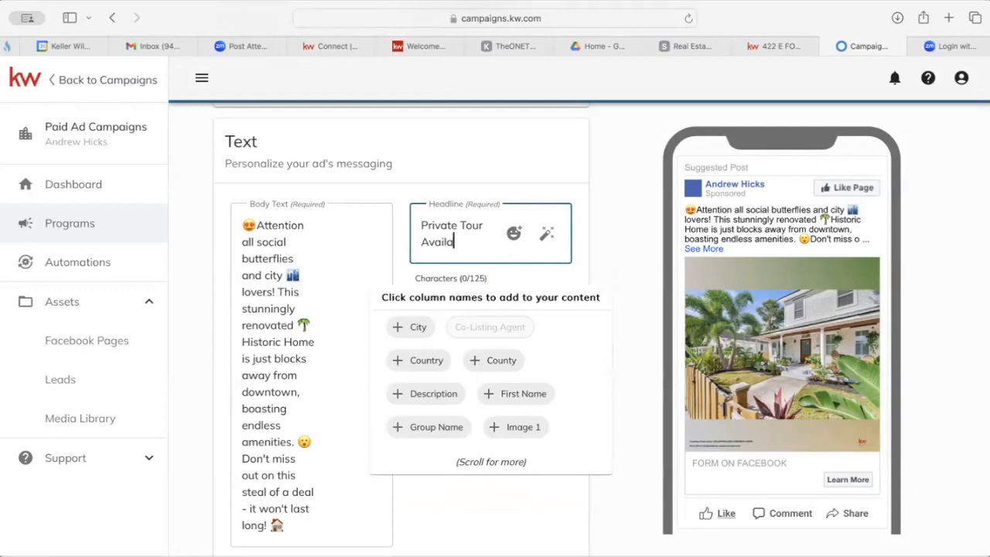
key(BackSpace)
key(BackSpace)
key(BackSpace)
key(BackSpace)
key(BackSpace)
key(BackSpace)
key(BackSpace)
key(BackSpace)
key(BackSpace)
key(BackSpace)
text(, Live)
key(BackSpace)
key(BackSpace)
key(BackSpace)
key(BackSpace)
key(BackSpace)
key(BackSpace)
text(-)
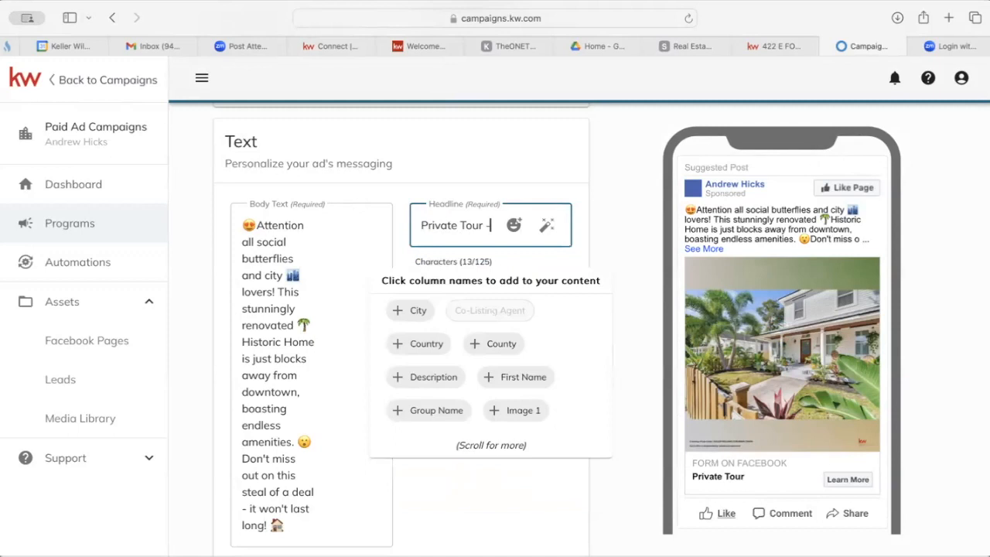
text( Limited Ap)
text(pointm)
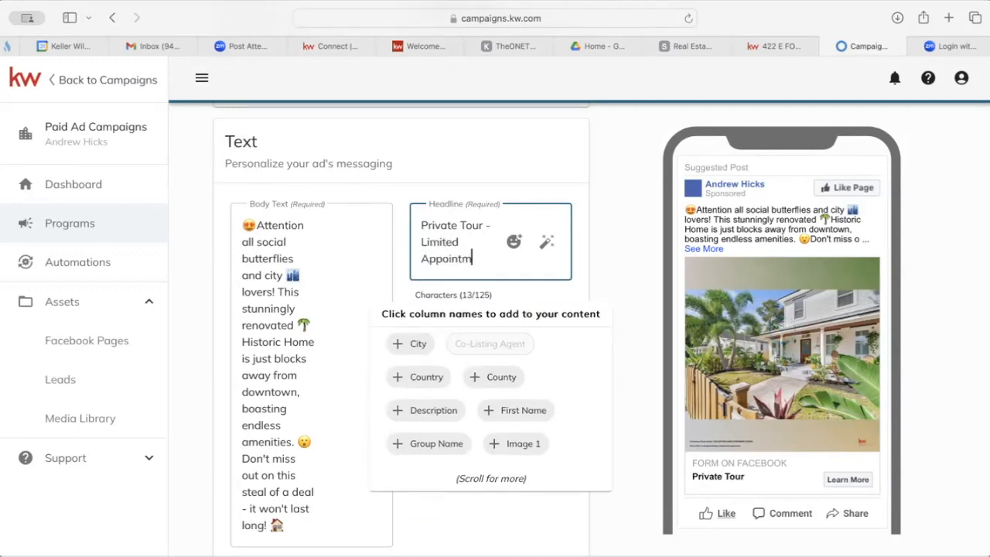
text(ents Available)
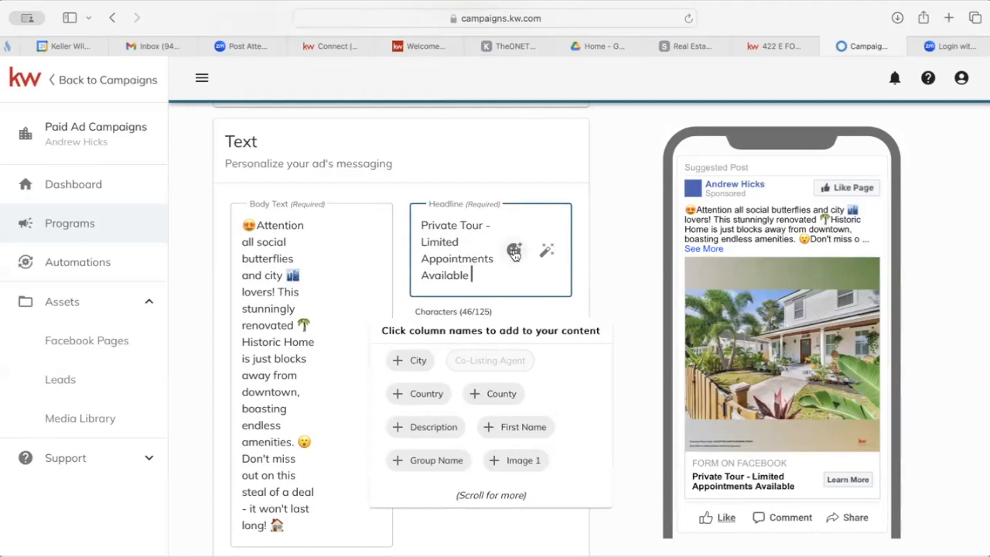
Make the headline read 'Private Tour - Limited Appointments Available!' followed by a pointing-right emoji.
click(514, 253)
click(573, 292)
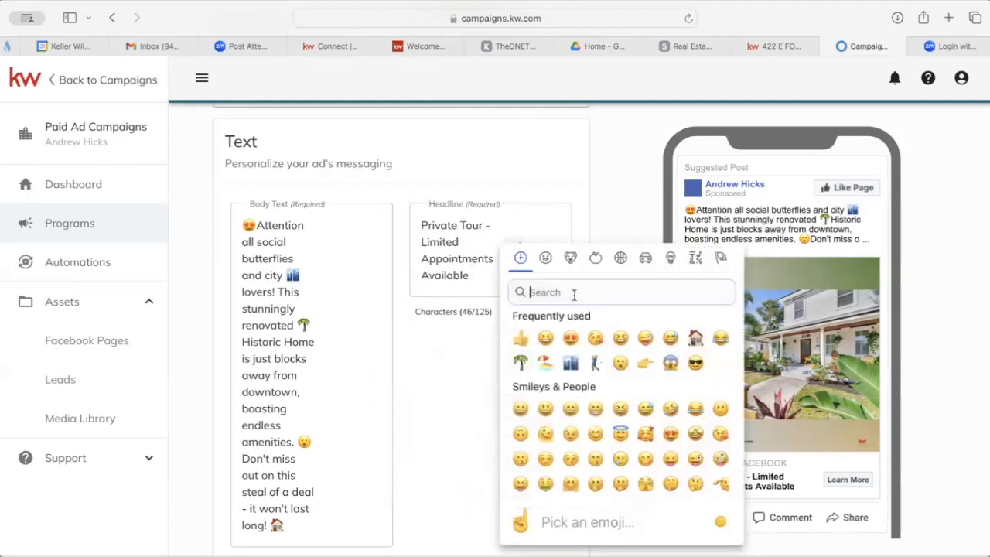
click(645, 364)
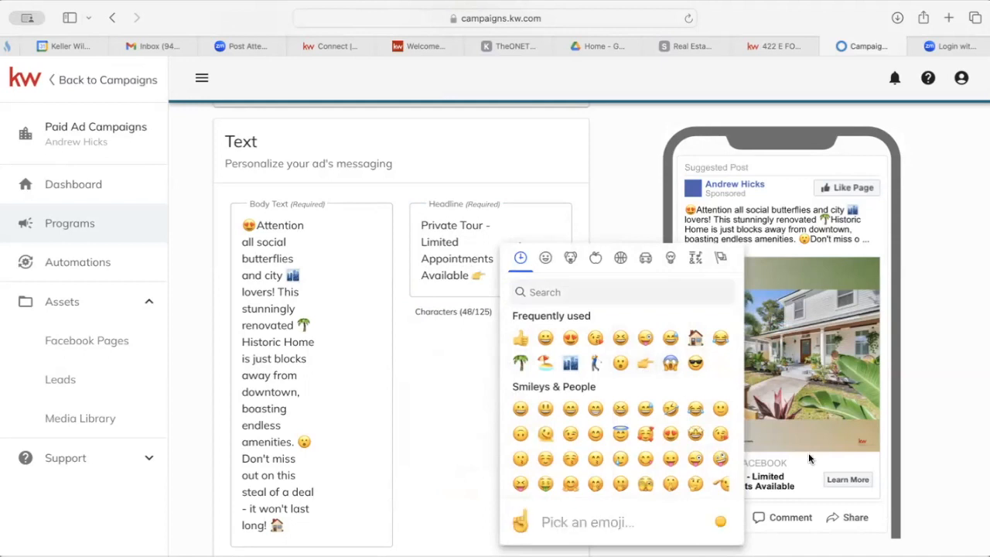
click(457, 370)
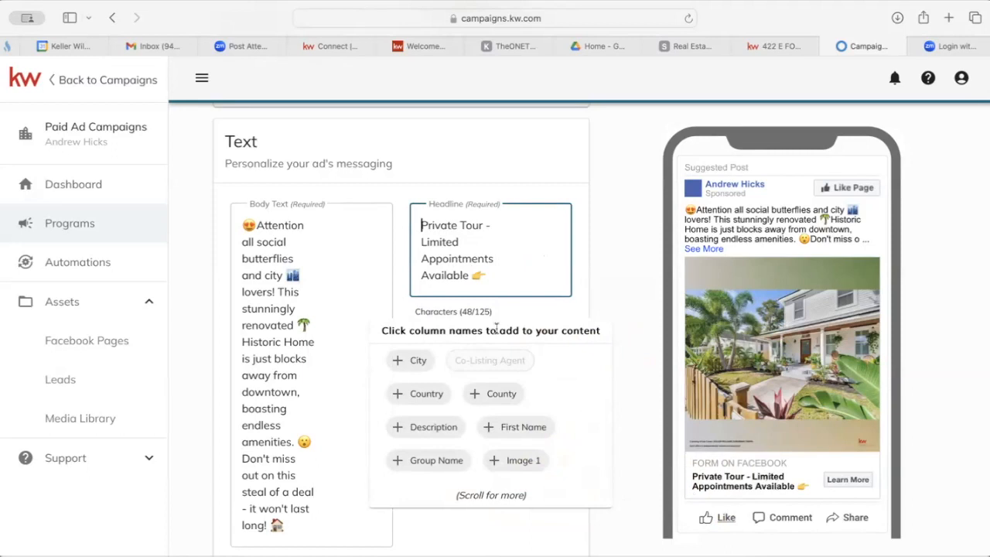
click(469, 275)
text(!)
click(500, 184)
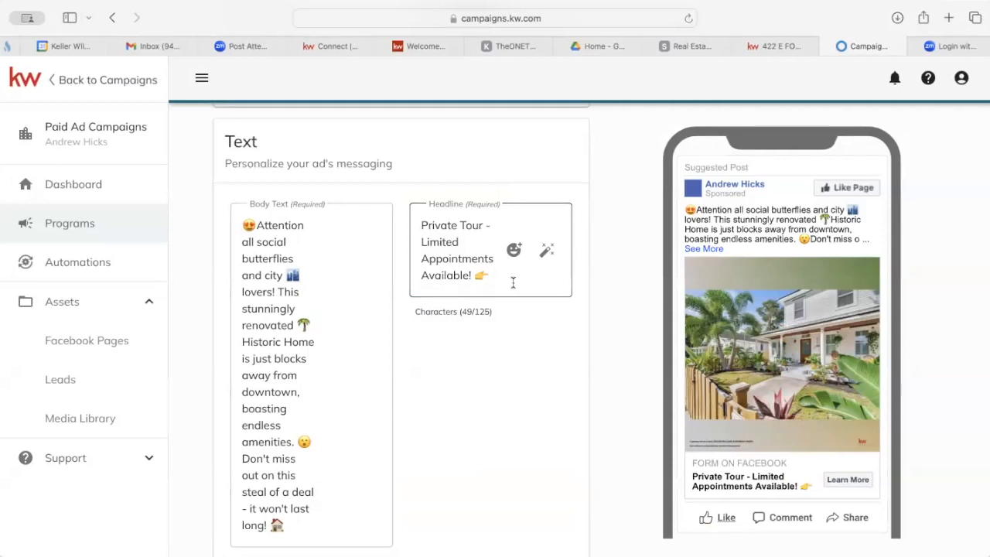
Scroll the campaign form down past Body Text to the Post Lead Submission Destination section.
scroll(513, 283, down, 2)
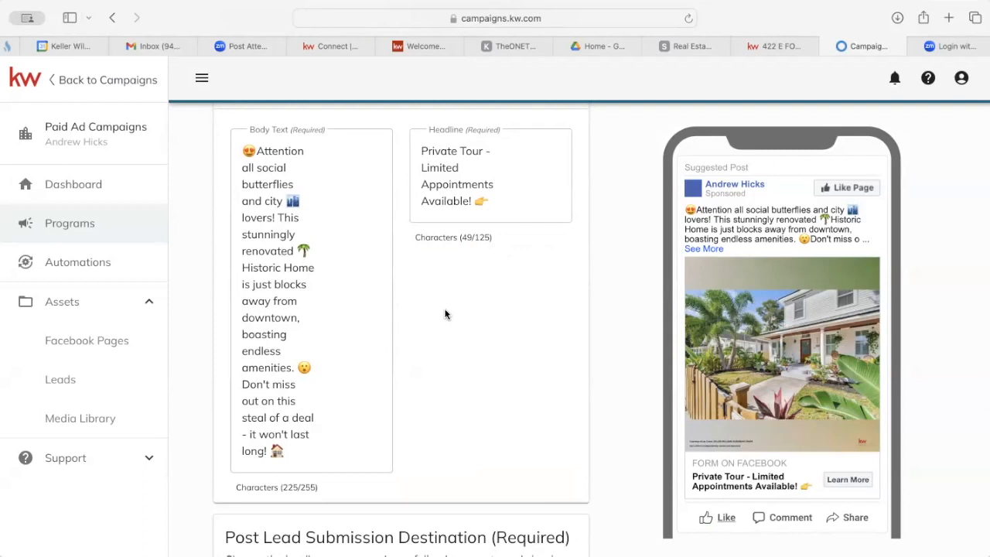
scroll(444, 314, down, 5)
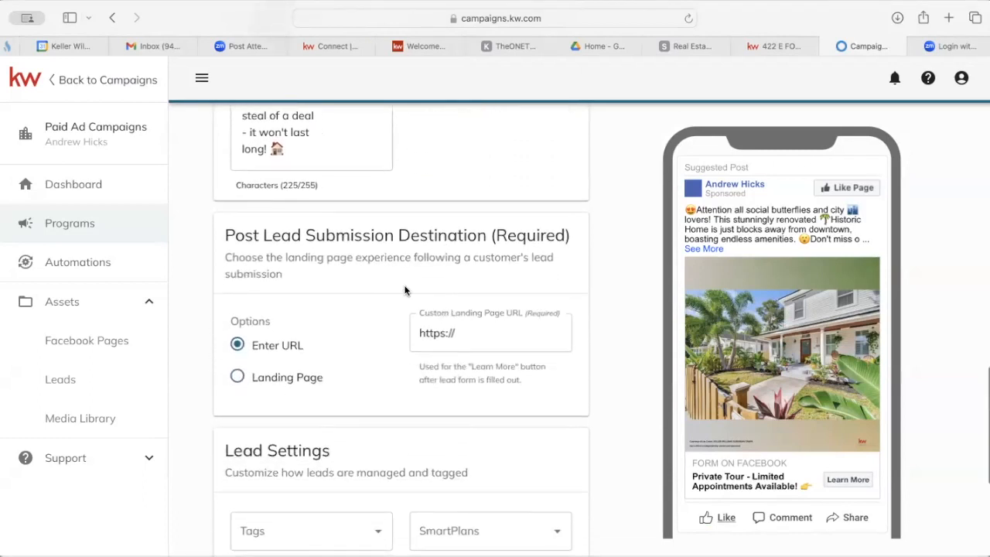
scroll(404, 290, up, 3)
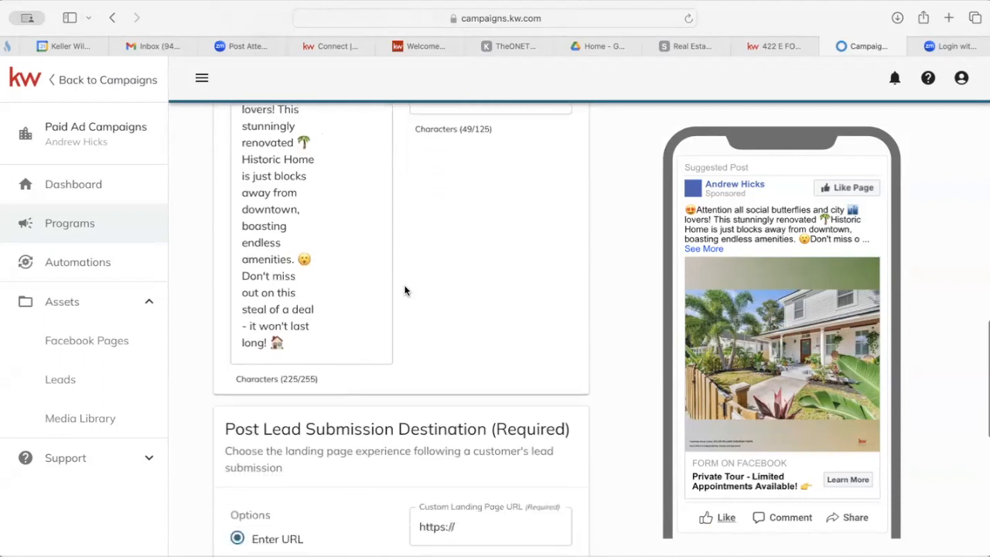
scroll(404, 290, down, 3)
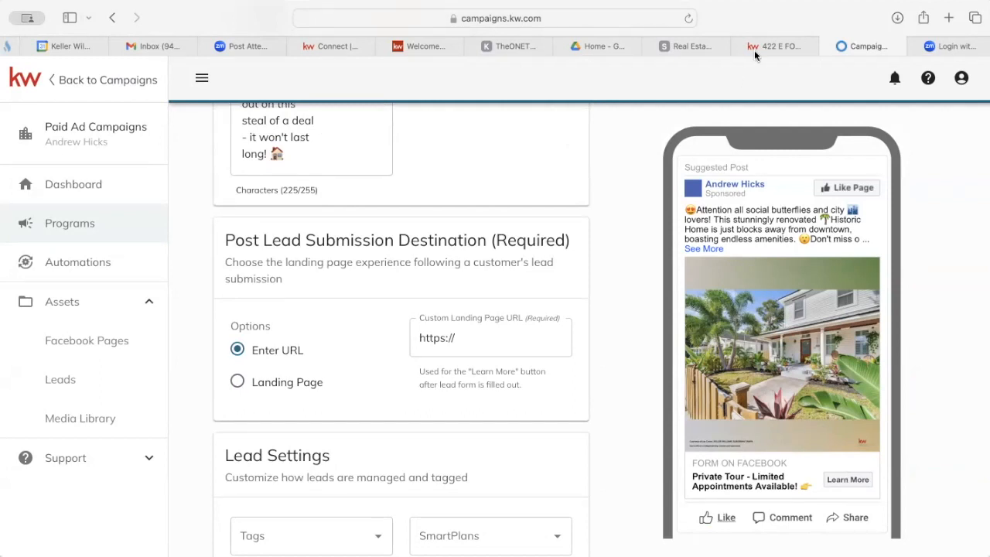
click(778, 46)
scroll(480, 266, up, 10)
scroll(480, 266, down, 3)
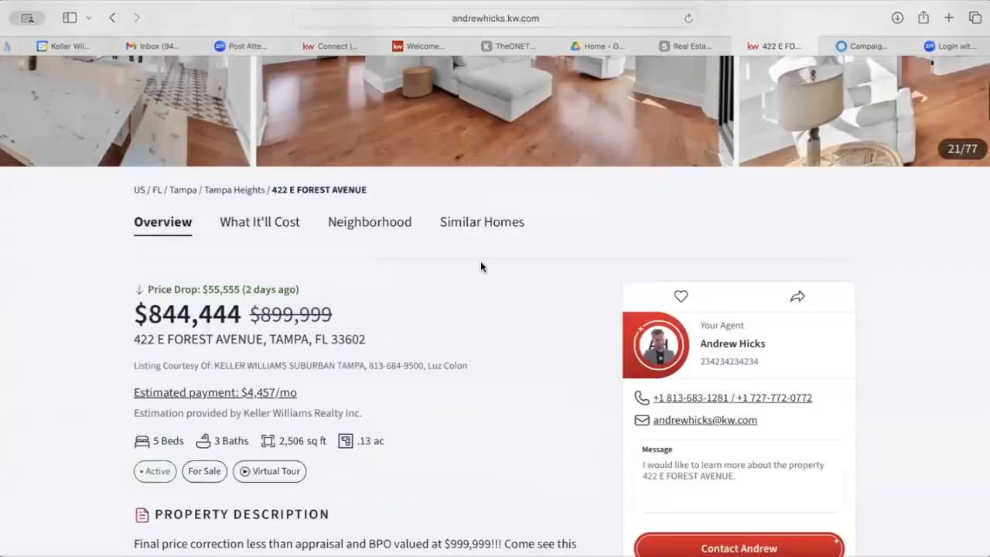
scroll(480, 267, up, 4)
scroll(490, 206, down, 2)
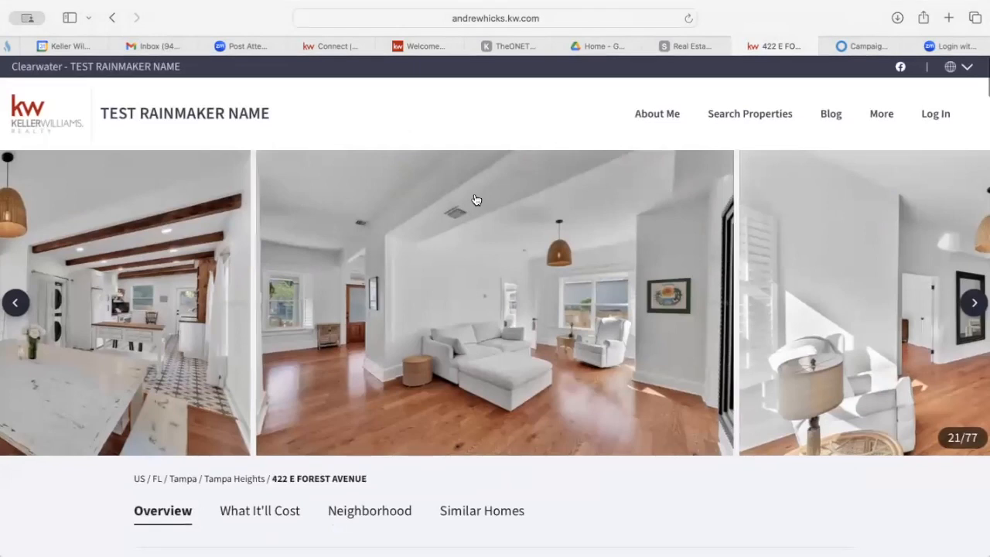
scroll(603, 271, down, 5)
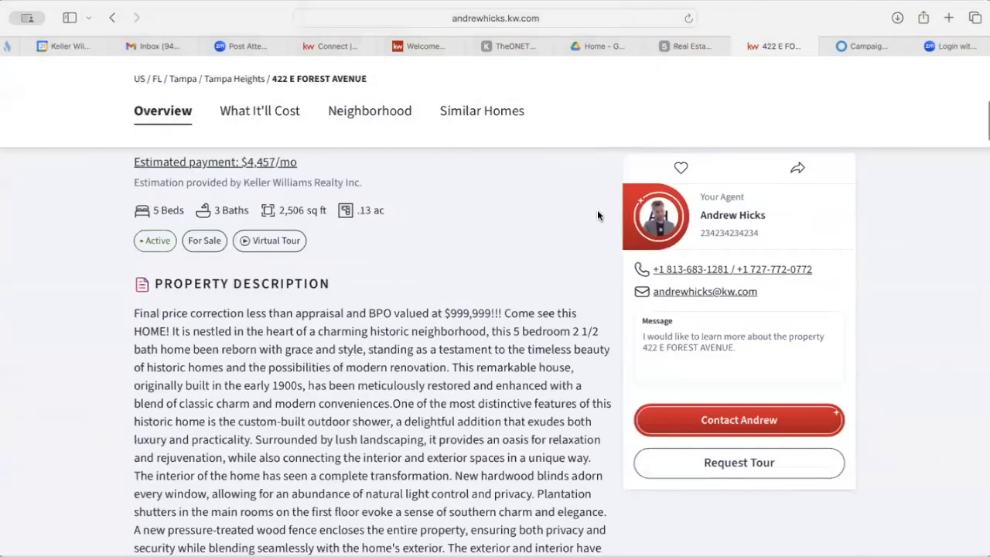
scroll(597, 215, up, 3)
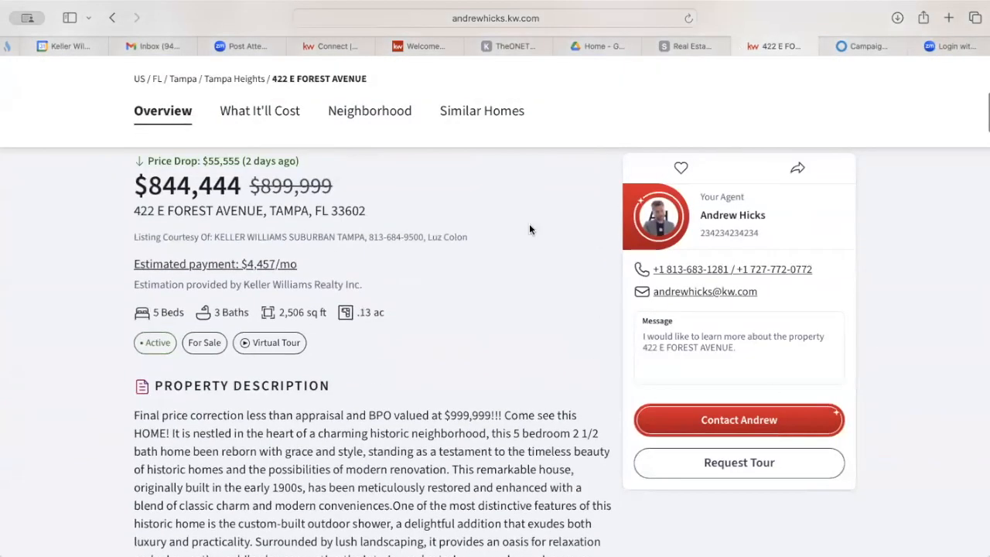
scroll(532, 225, up, 2)
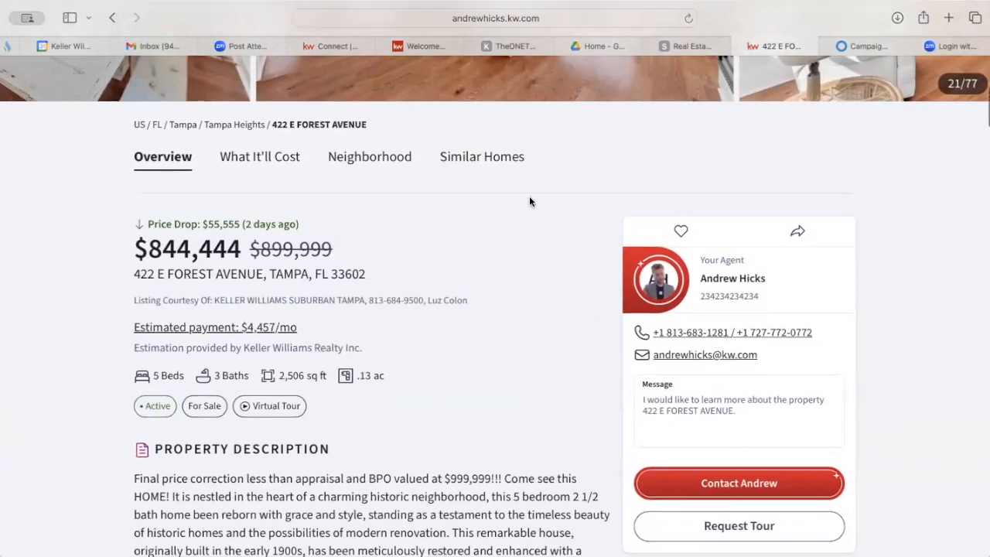
click(648, 19)
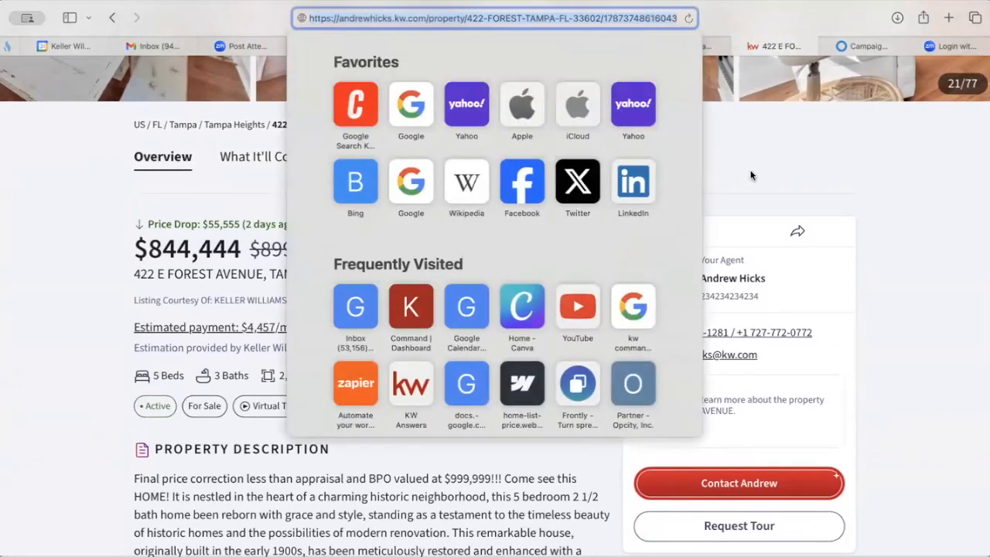
click(751, 173)
click(863, 43)
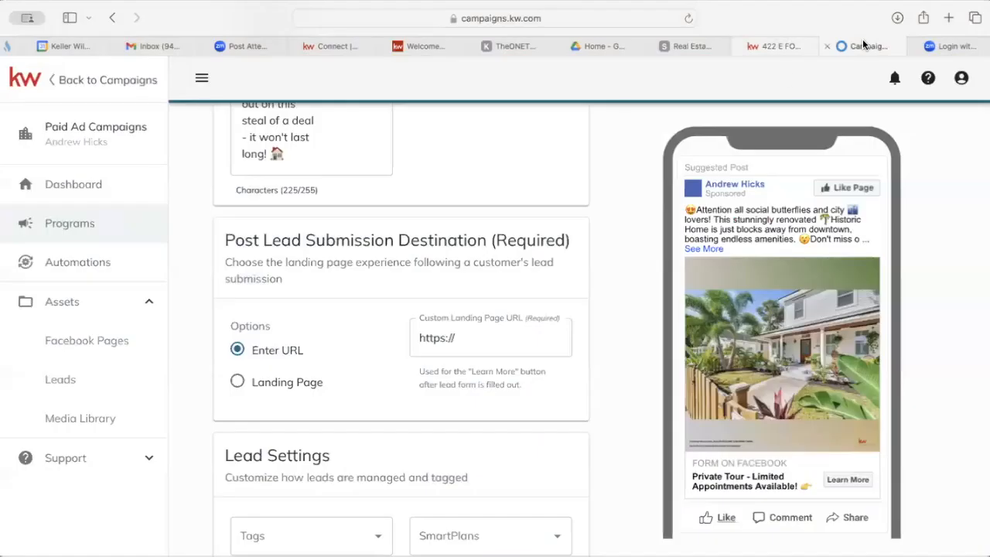
triple_click(491, 339)
key(BackSpace)
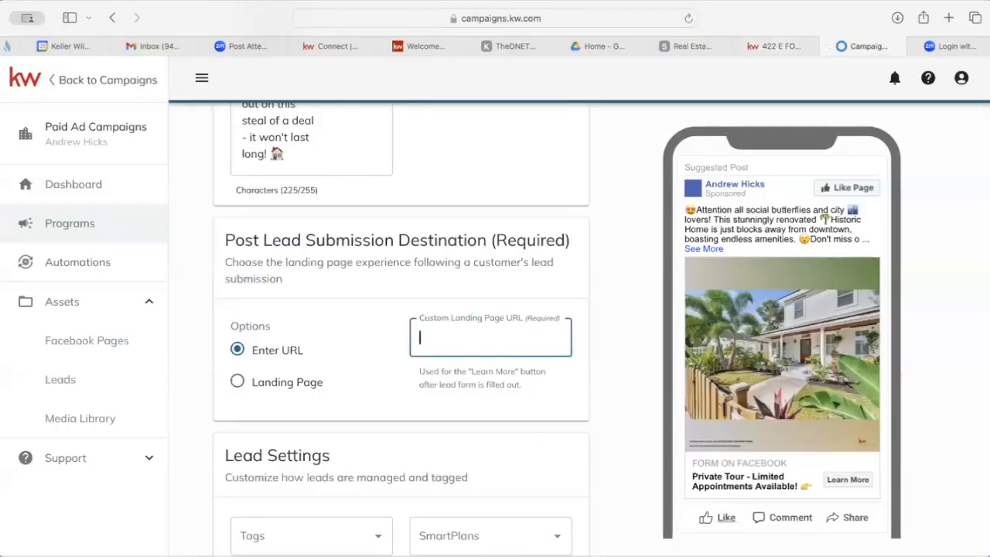
key(super+v)
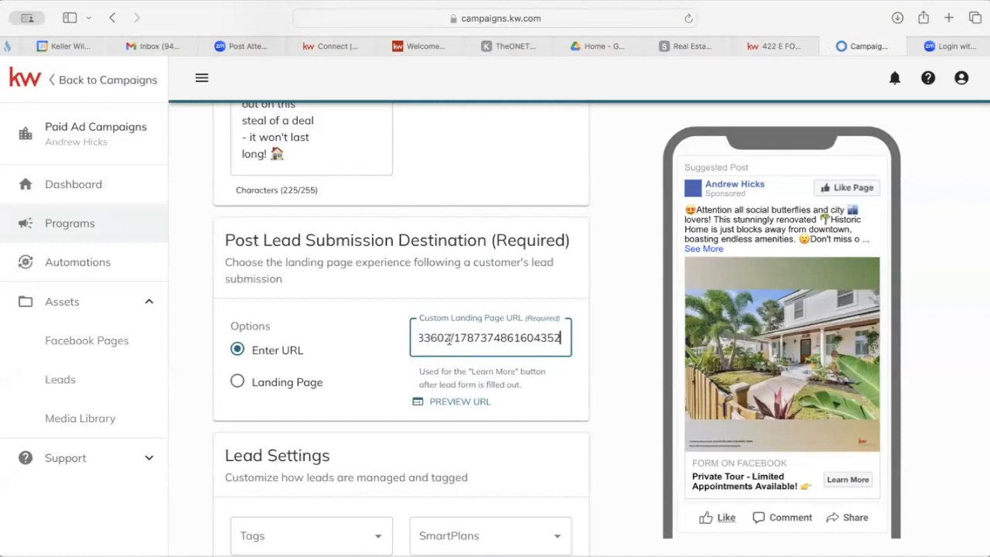
drag(499, 338, 317, 333)
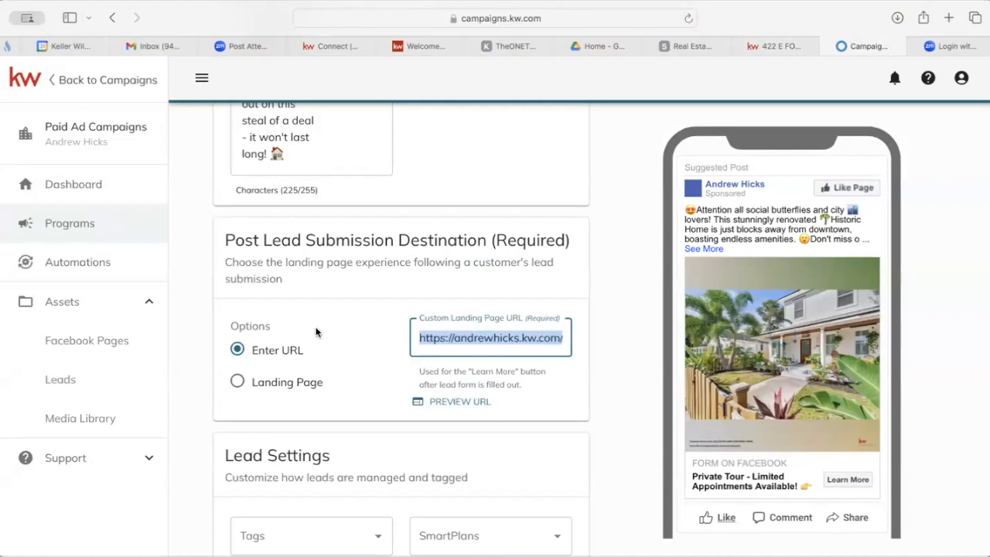
click(471, 330)
click(368, 345)
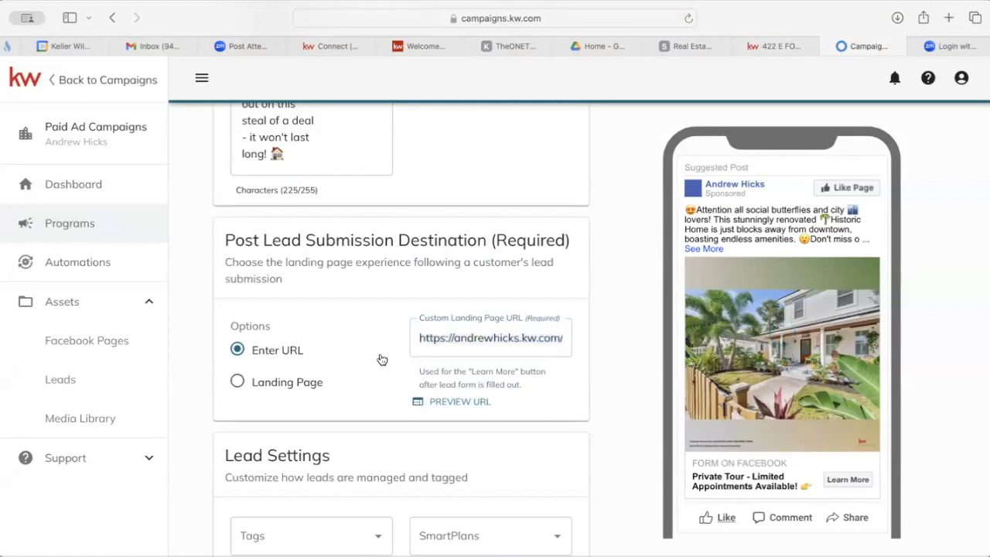
click(456, 403)
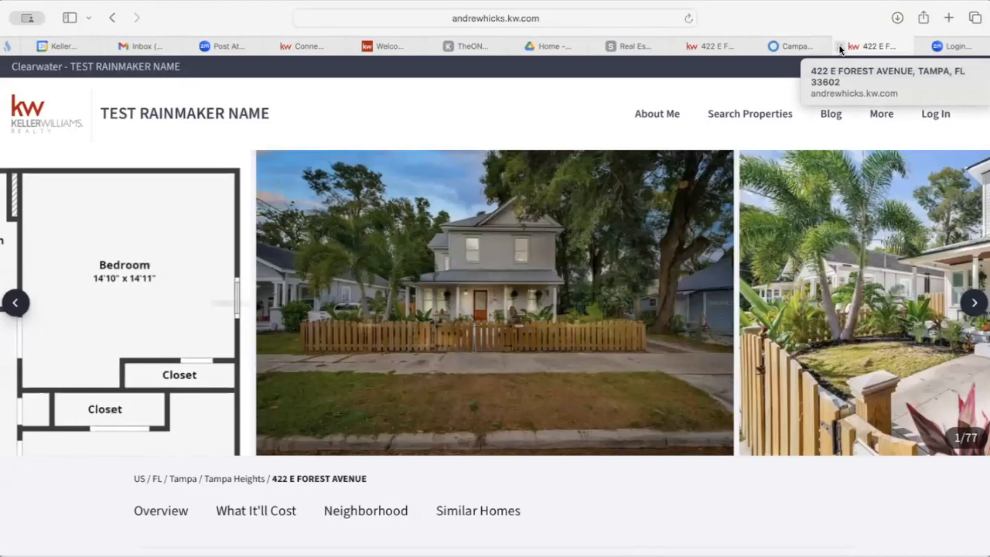
scroll(626, 311, down, 1)
scroll(626, 311, down, 10)
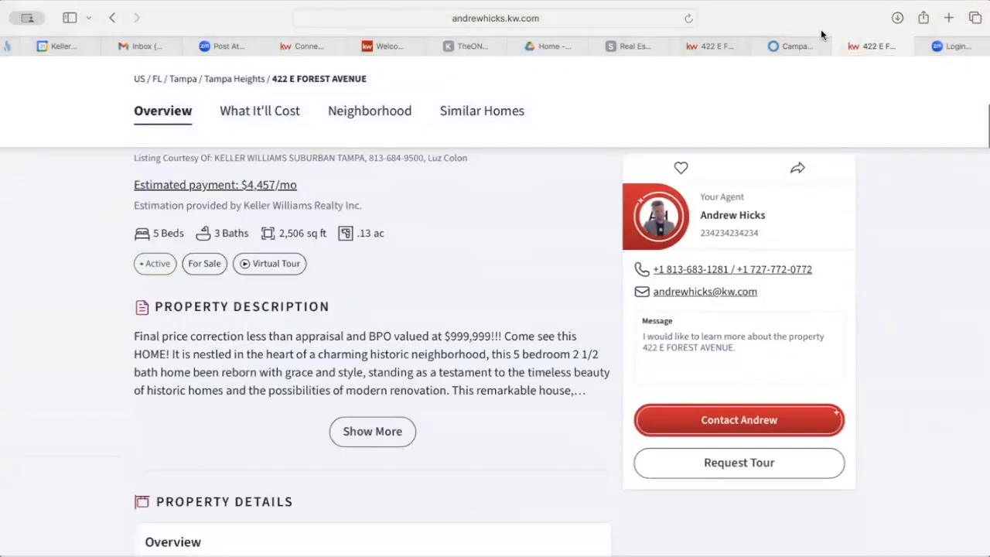
click(837, 44)
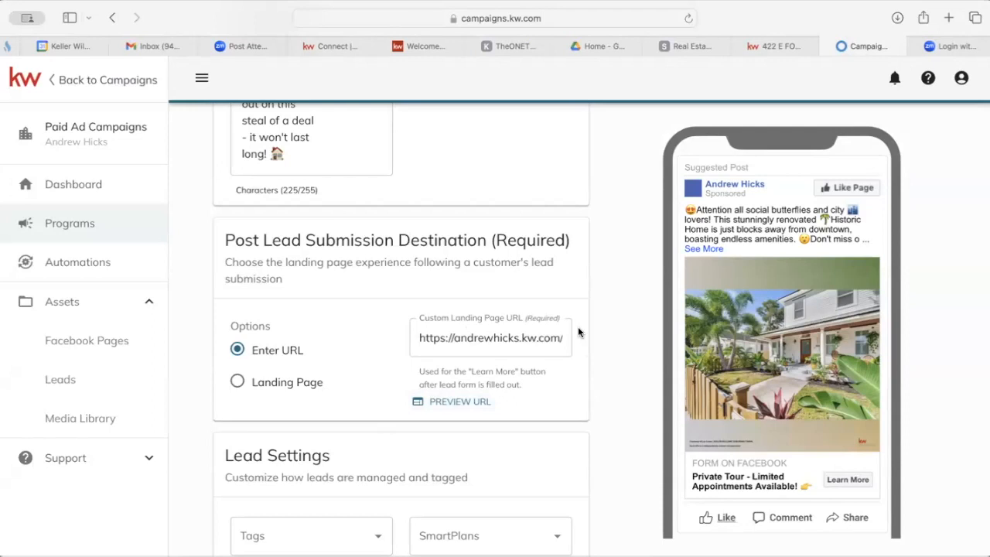
scroll(575, 344, down, 1)
scroll(574, 344, down, 5)
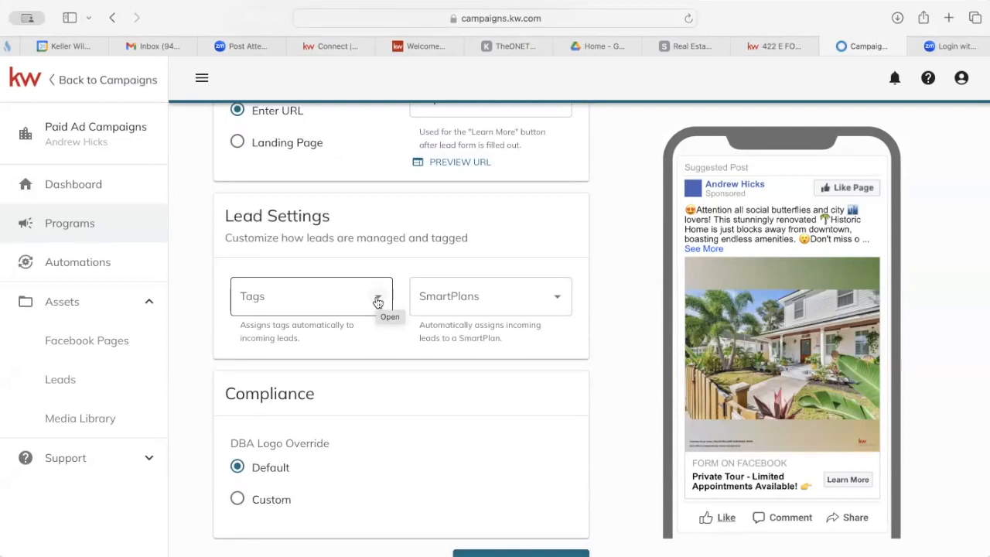
click(323, 296)
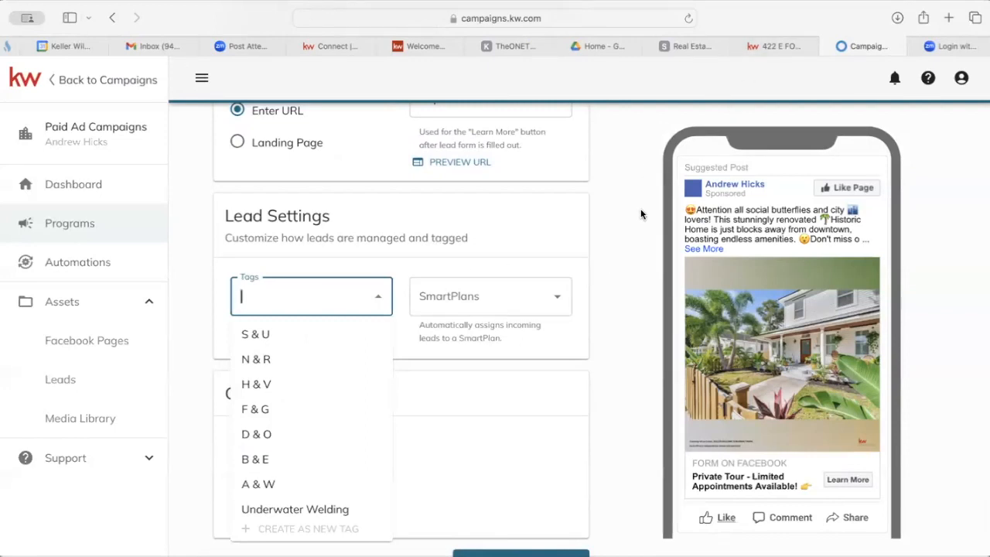
click(779, 46)
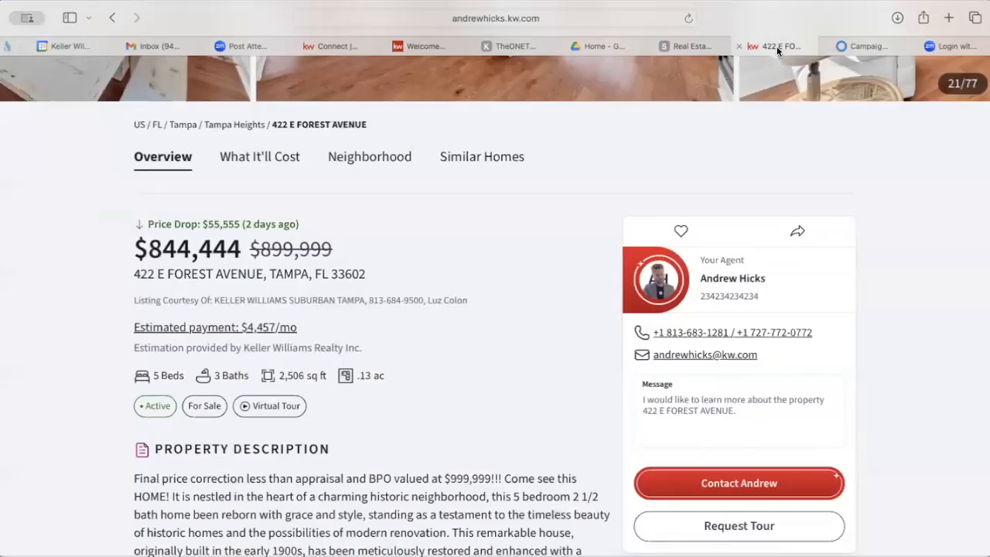
click(853, 44)
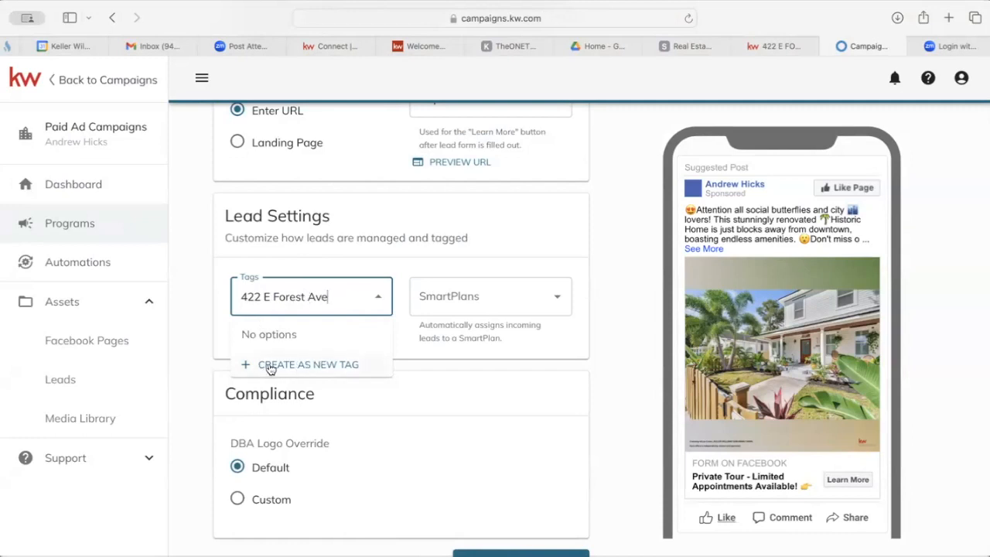
click(310, 370)
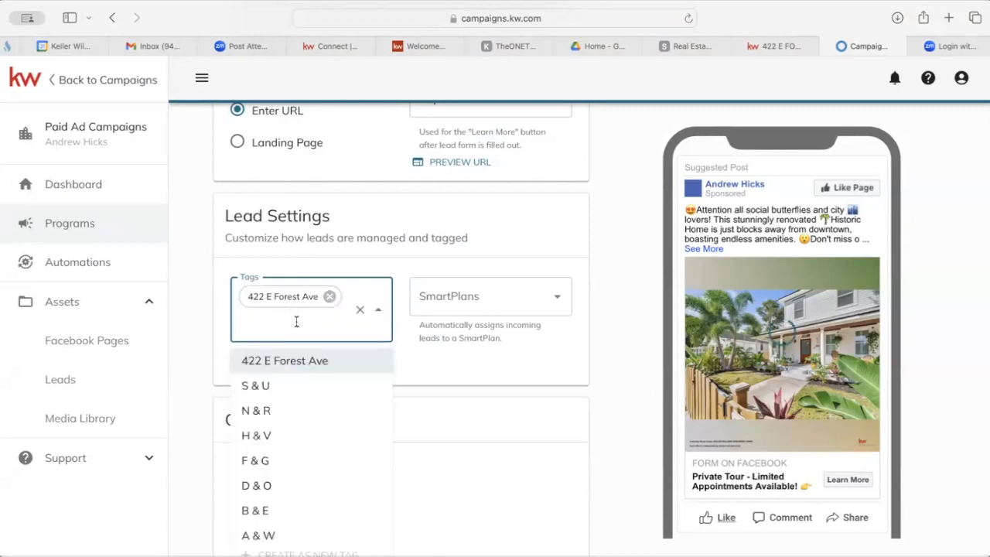
text(Facebook Ad)
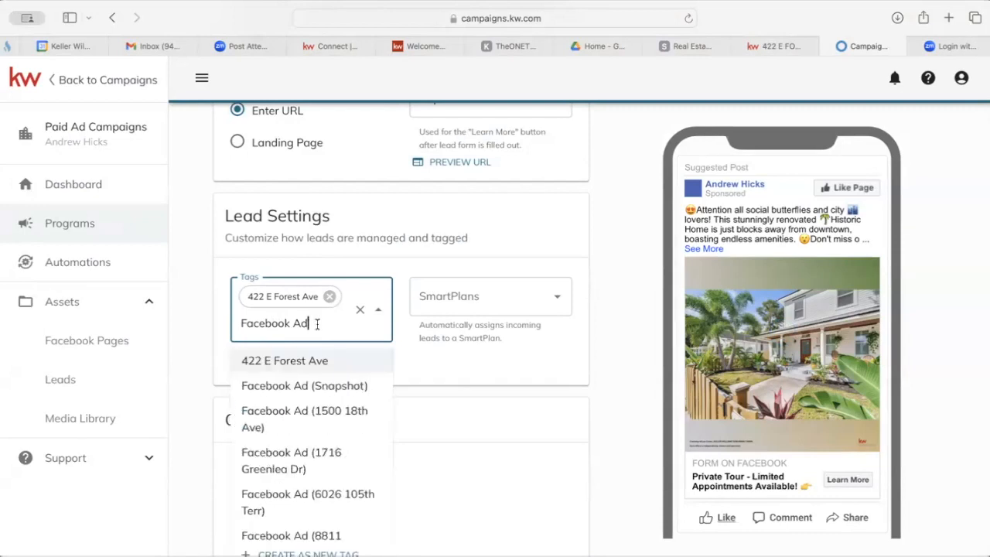
text(Lead)
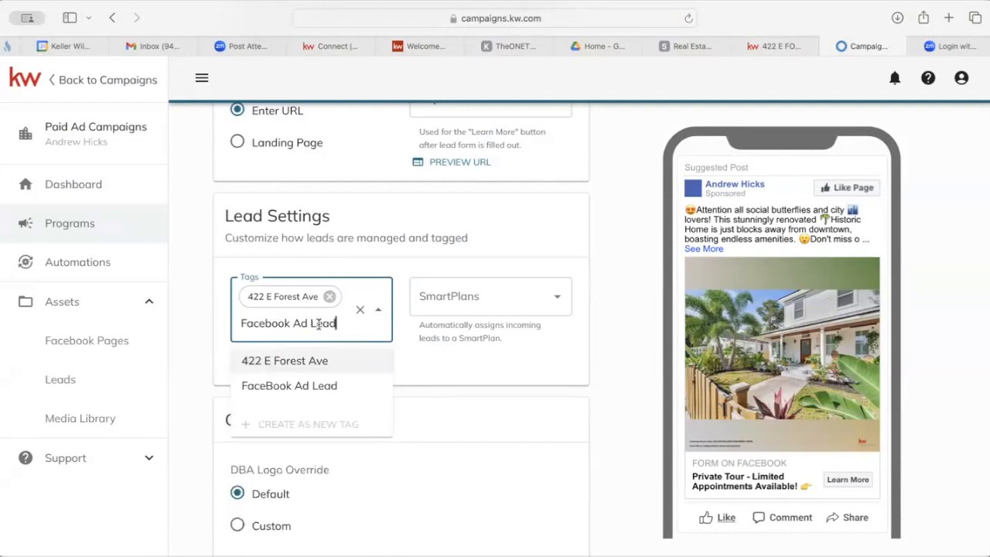
click(308, 386)
click(576, 349)
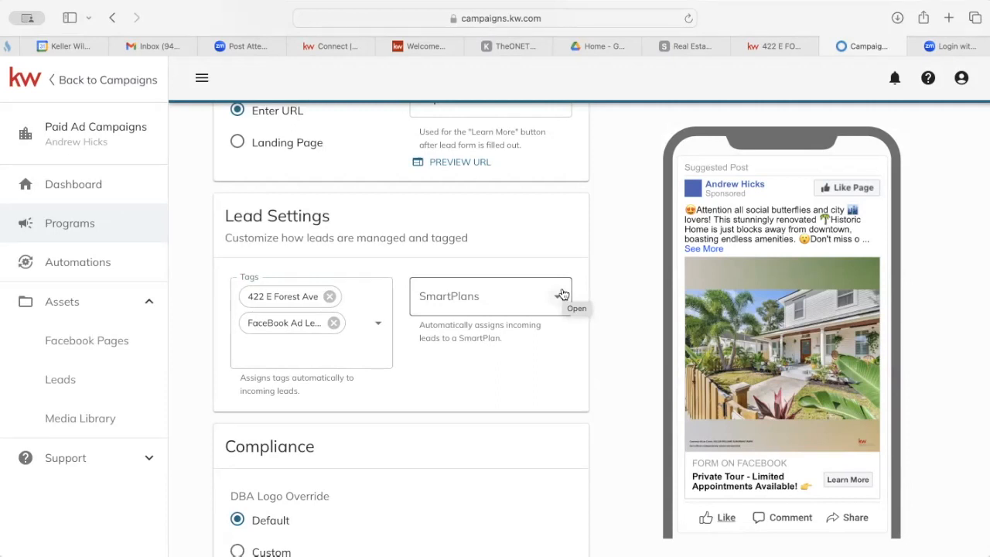
click(503, 294)
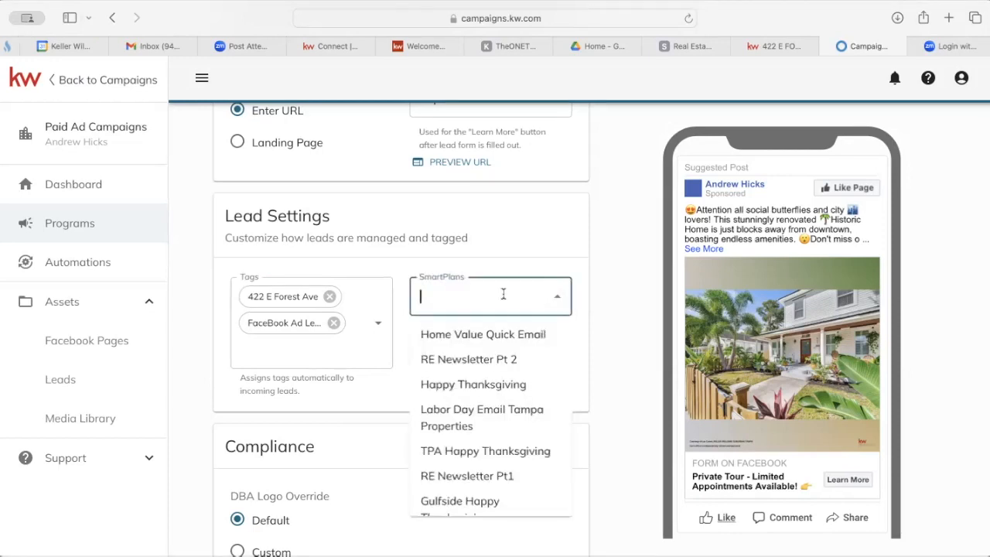
Assign incoming leads to the 'My SHIFT Internet Lead Follow-up' SmartPlan.
text(shift)
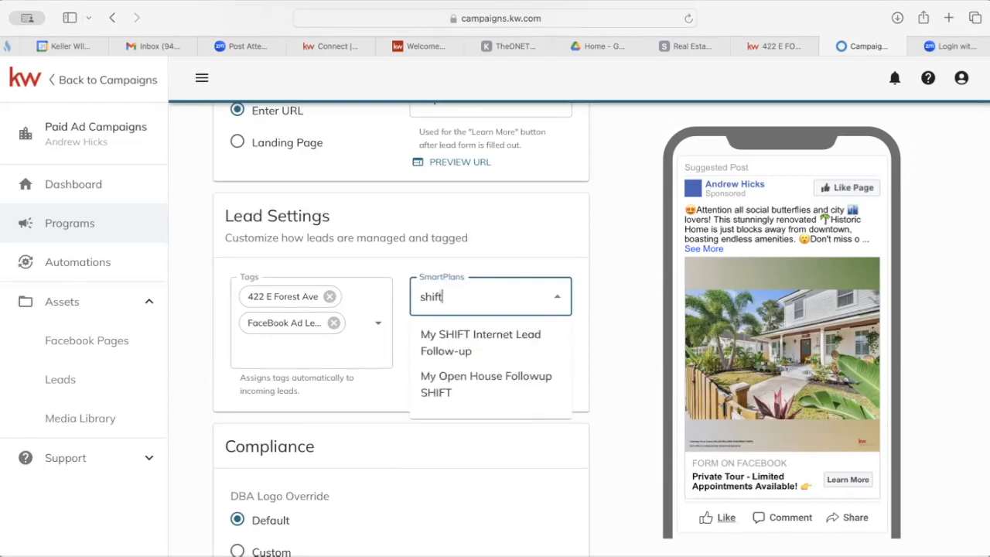
click(462, 343)
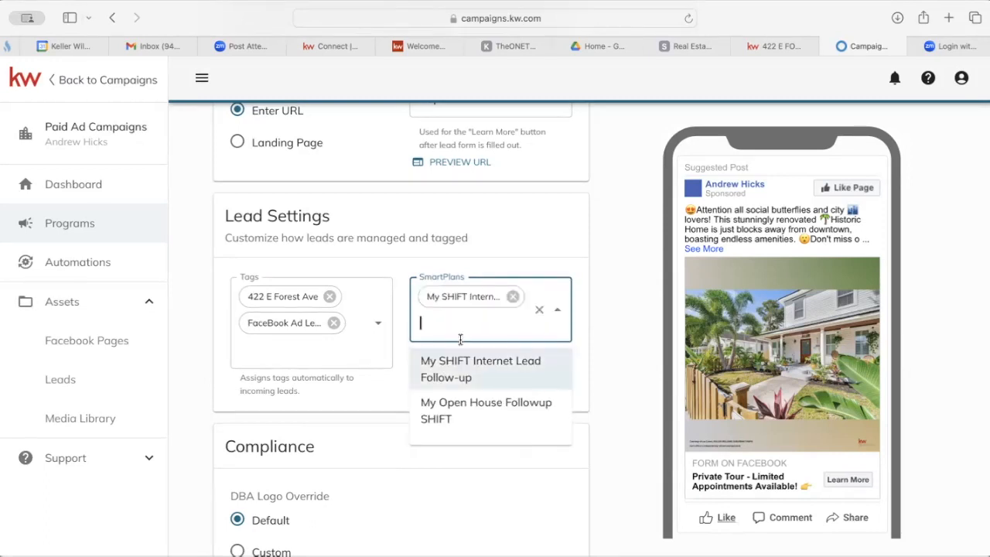
click(546, 223)
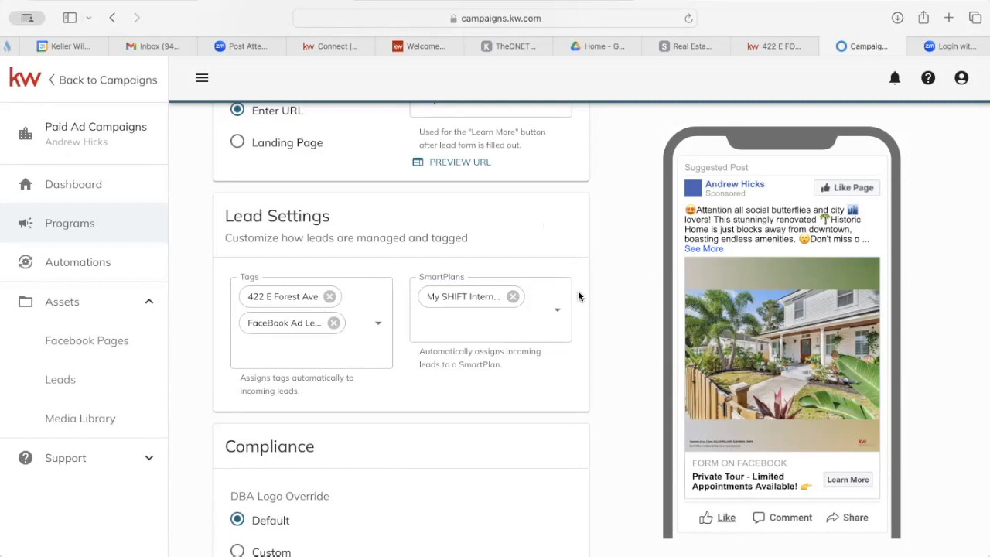
scroll(578, 292, down, 2)
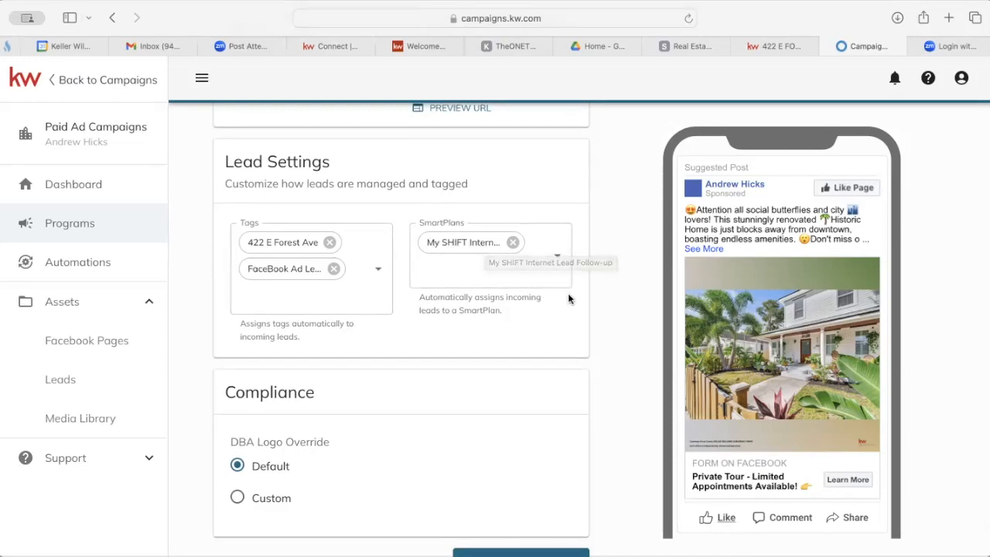
scroll(574, 316, down, 2)
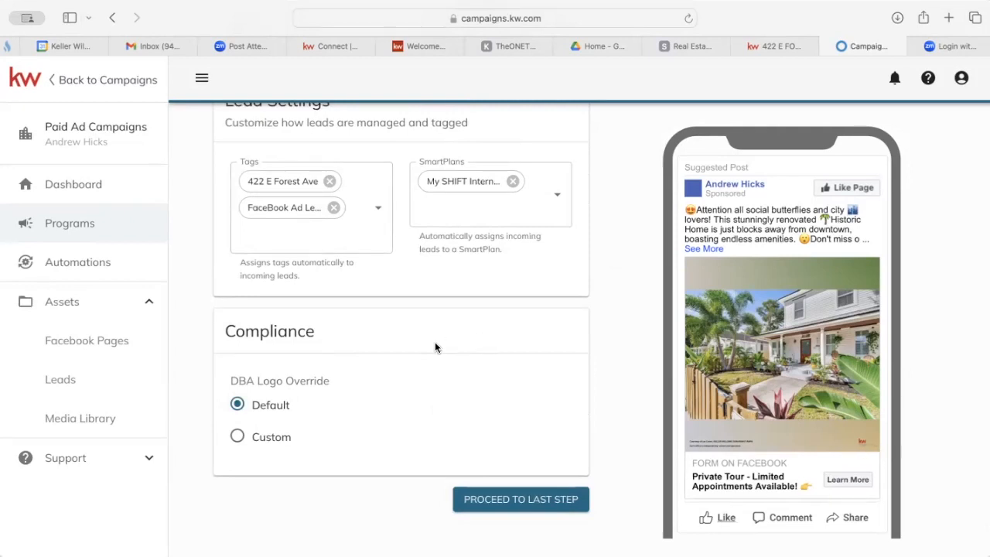
scroll(434, 344, up, 10)
scroll(435, 347, up, 8)
scroll(434, 346, down, 15)
scroll(435, 347, up, 8)
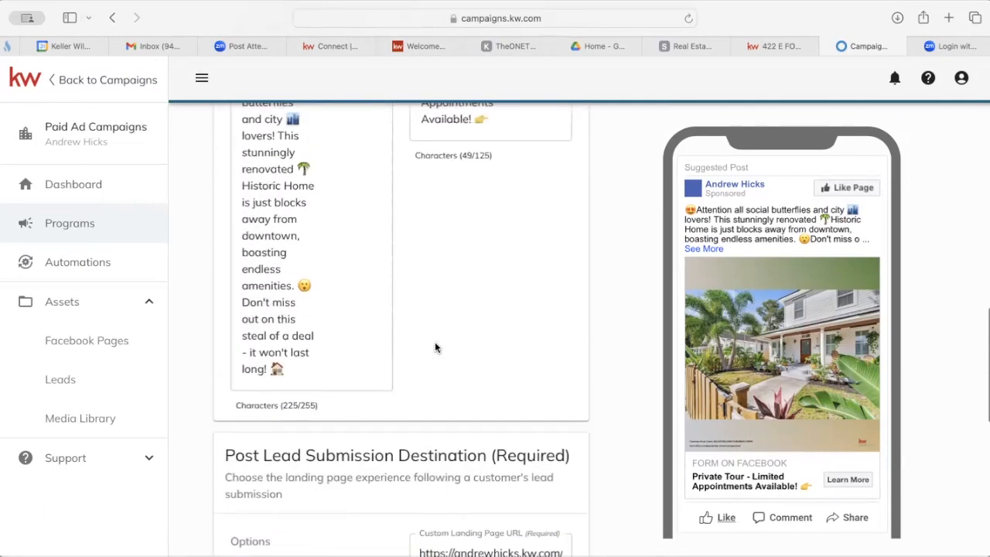
scroll(435, 348, up, 2)
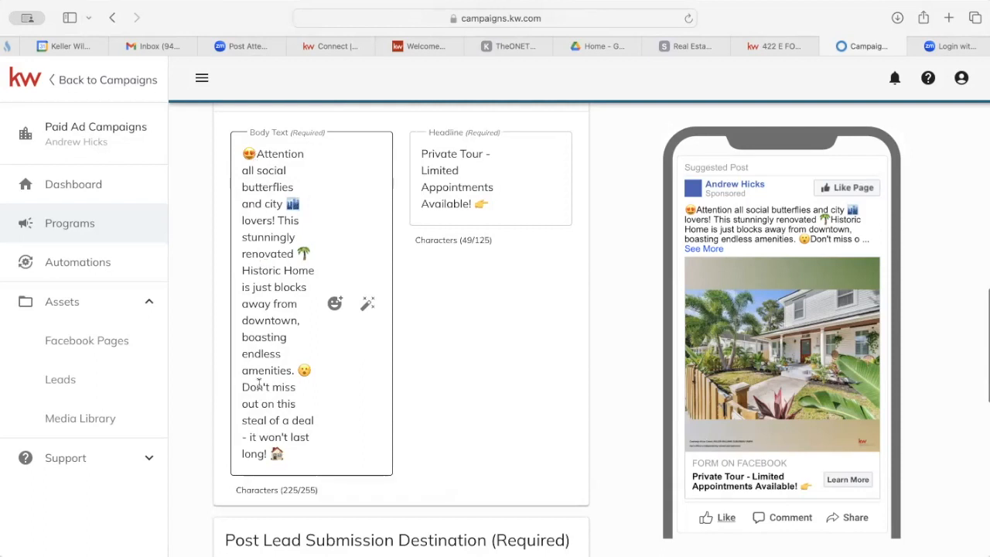
scroll(466, 401, down, 5)
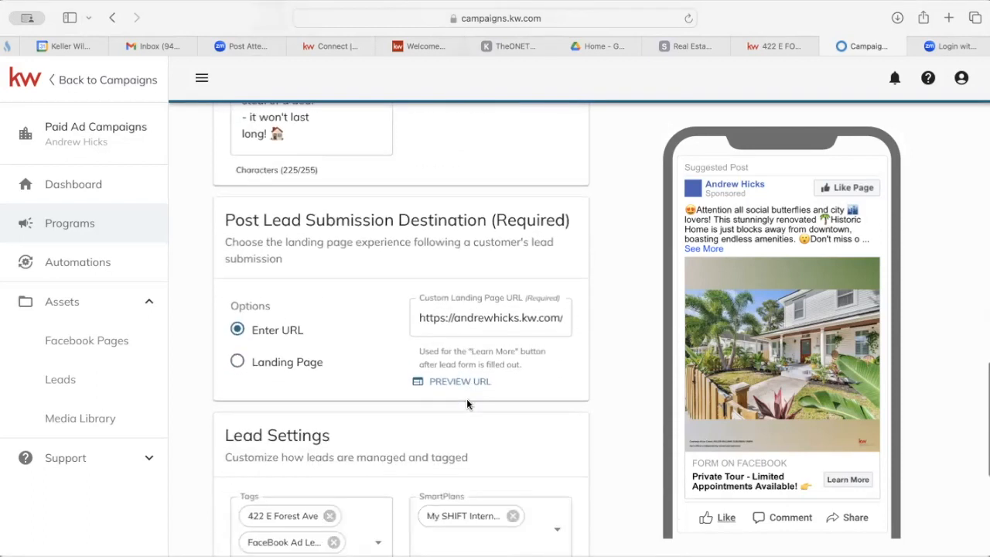
scroll(467, 403, down, 3)
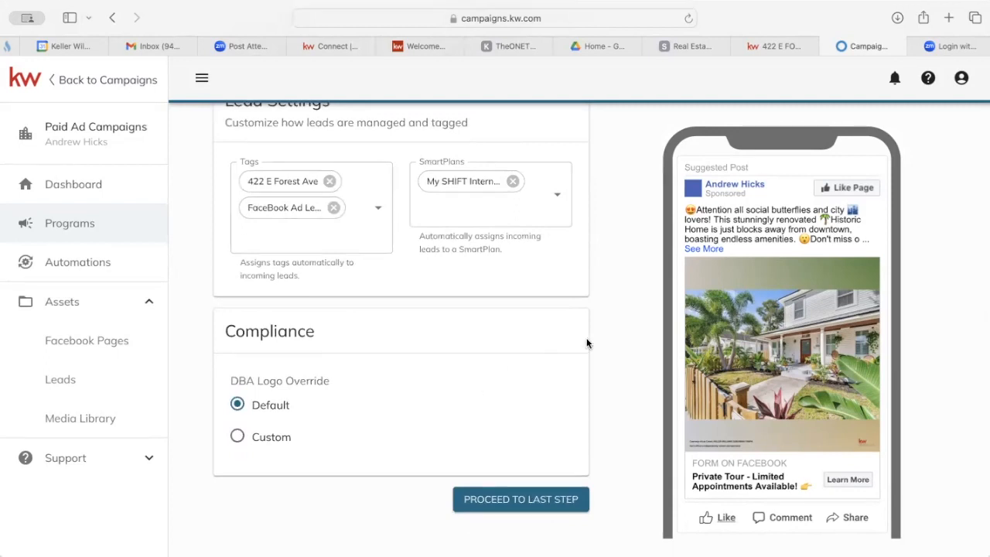
scroll(587, 343, up, 10)
scroll(586, 344, up, 5)
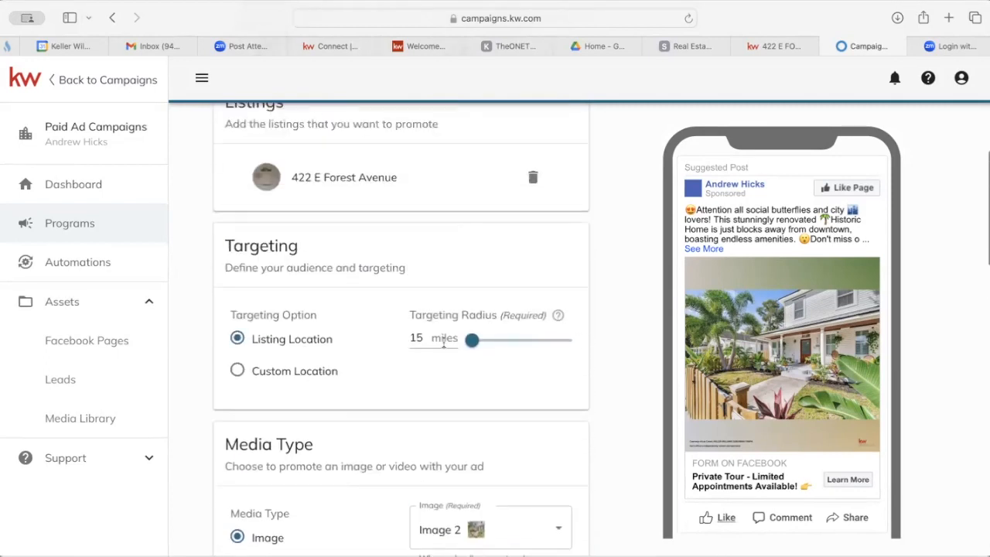
scroll(464, 356, down, 3)
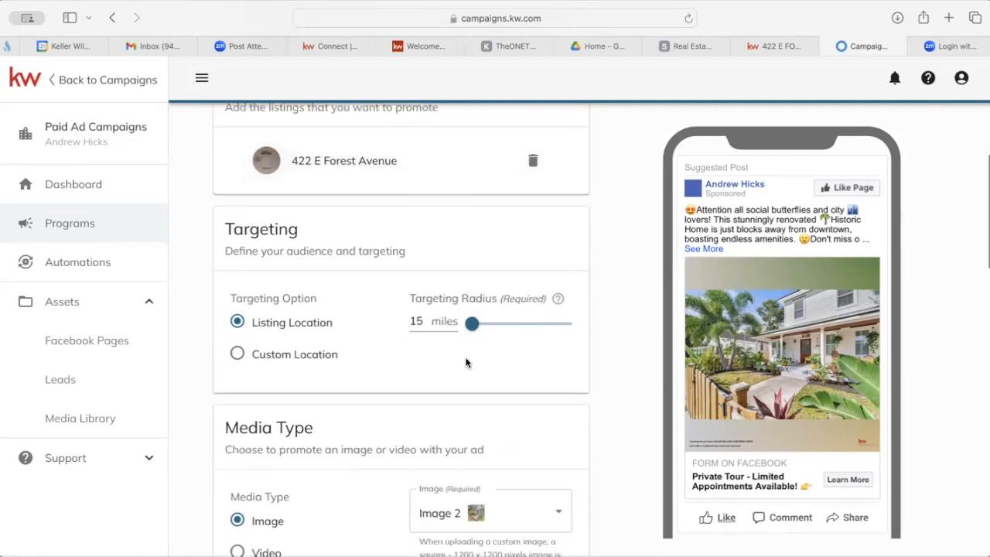
scroll(449, 332, down, 5)
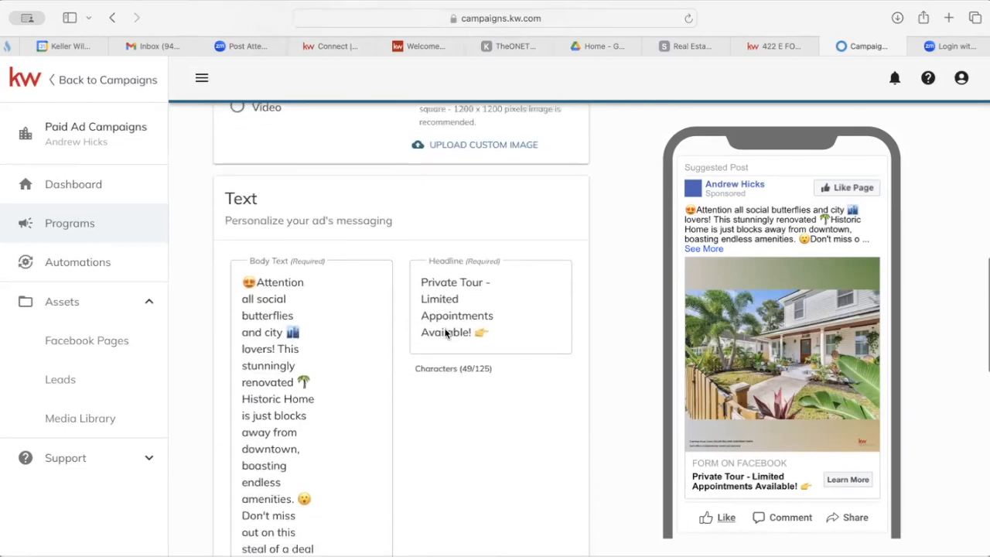
scroll(451, 445, down, 2)
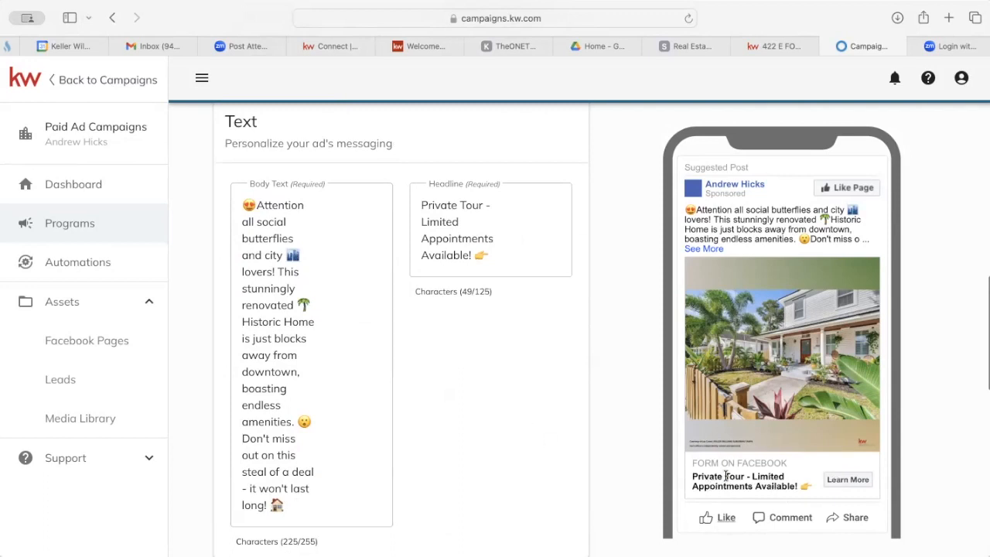
scroll(512, 411, down, 5)
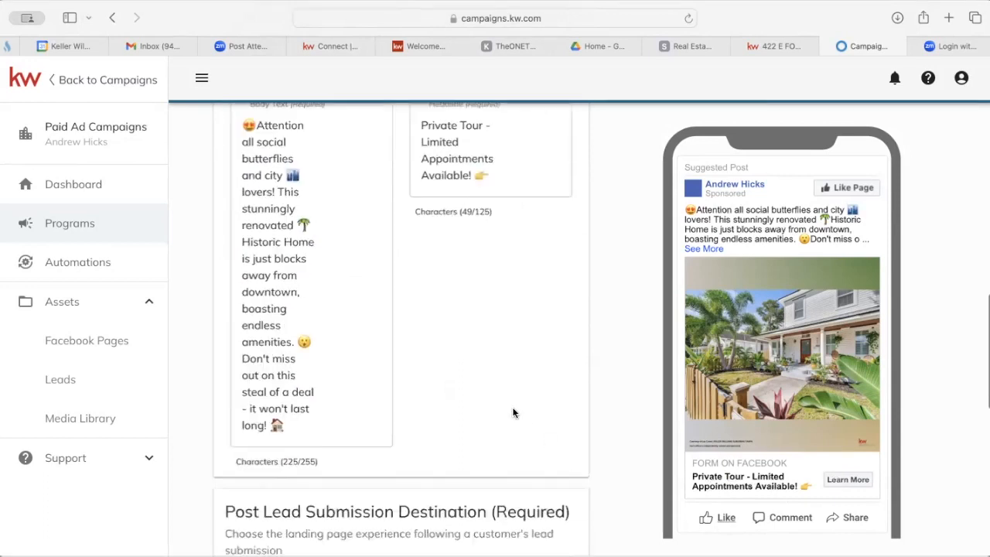
scroll(513, 411, down, 2)
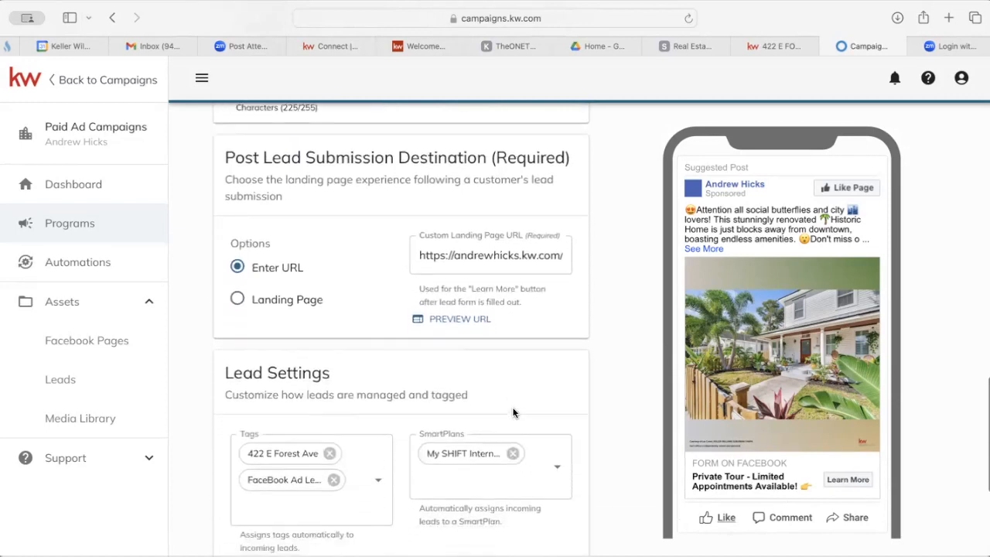
scroll(508, 385, down, 3)
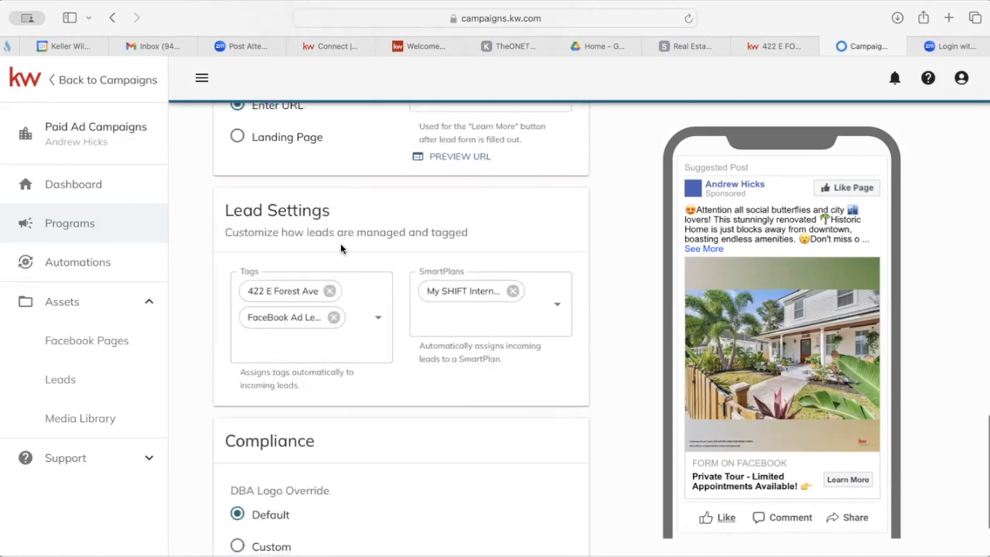
scroll(500, 334, down, 2)
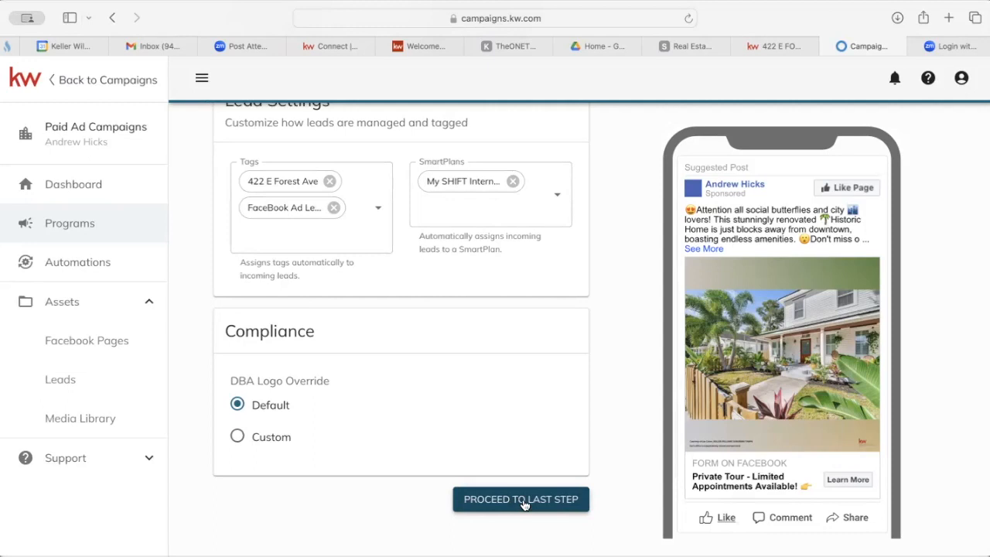
Move to the final step and set the ad to run 02/16/2024 through 02/21/2024.
click(522, 500)
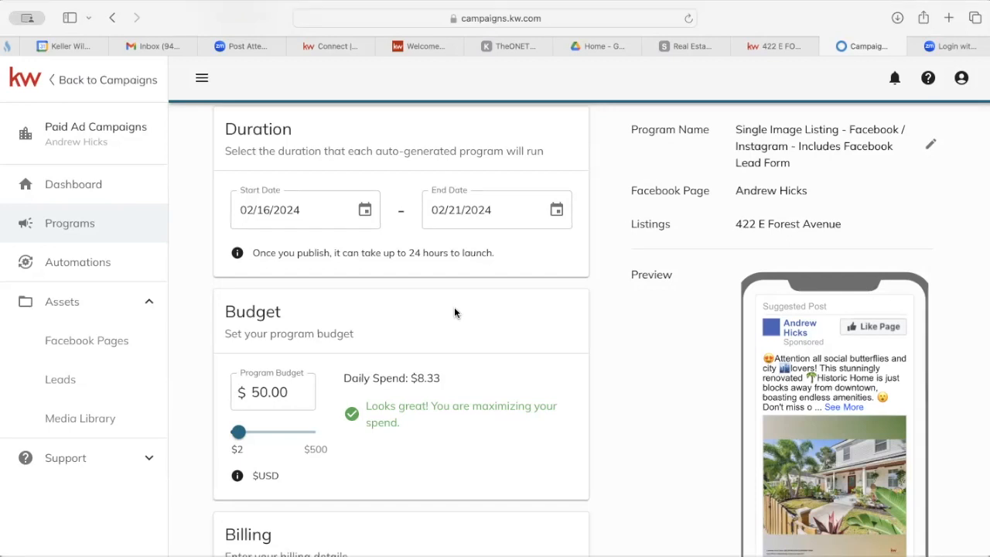
click(265, 215)
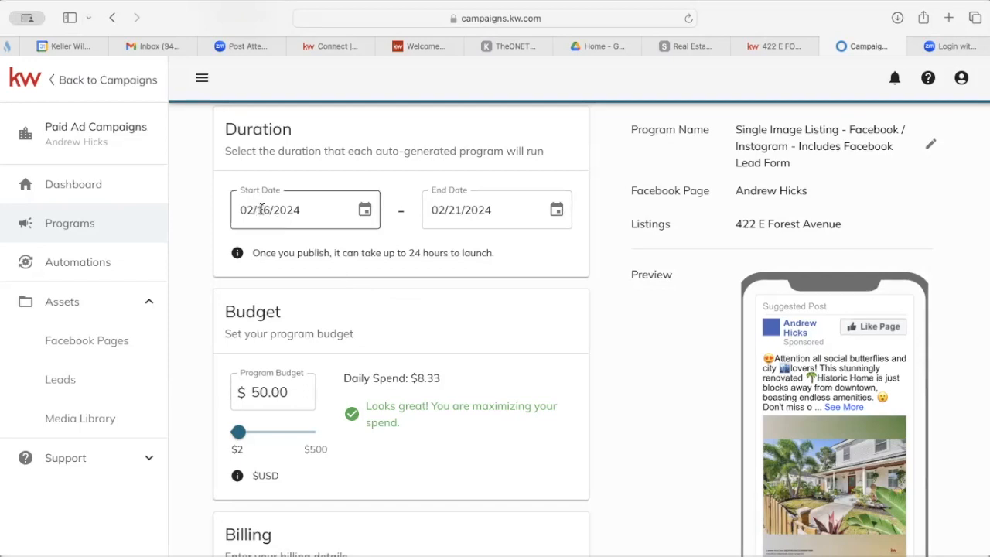
click(467, 213)
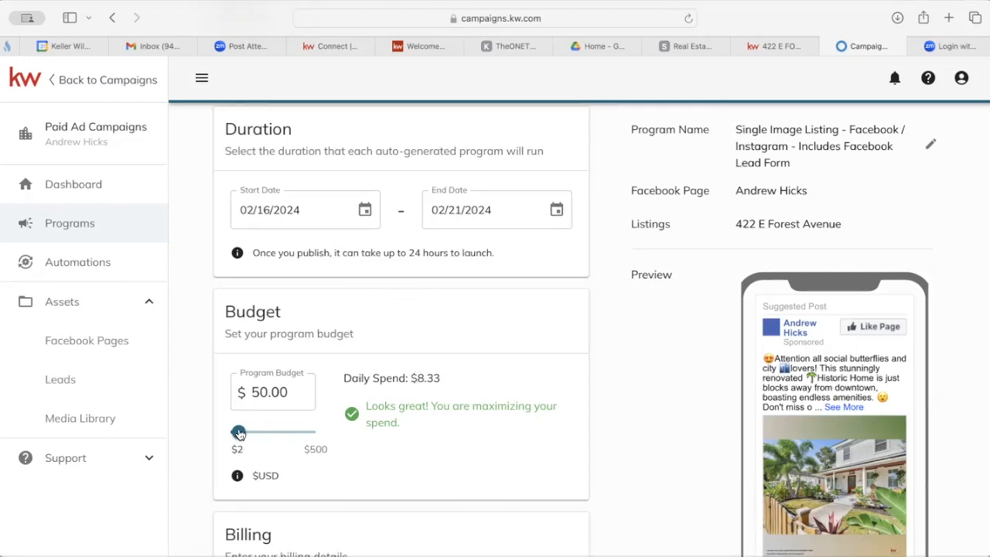
Raise the program budget to $60.00, spending $10.00 daily.
drag(238, 438, 239, 435)
scroll(543, 434, down, 3)
scroll(543, 440, down, 3)
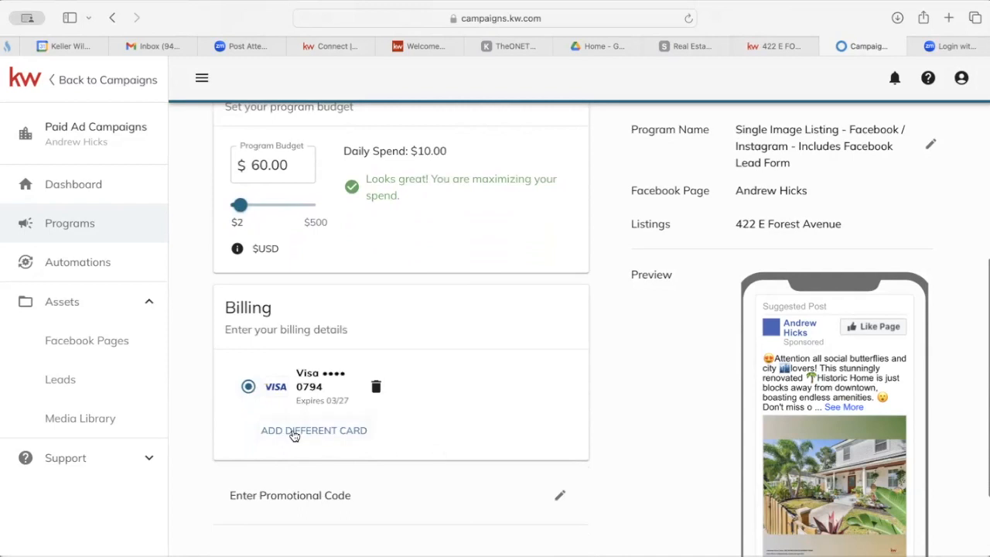
Keep the saved Visa card for payment instead of adding a different card.
click(298, 432)
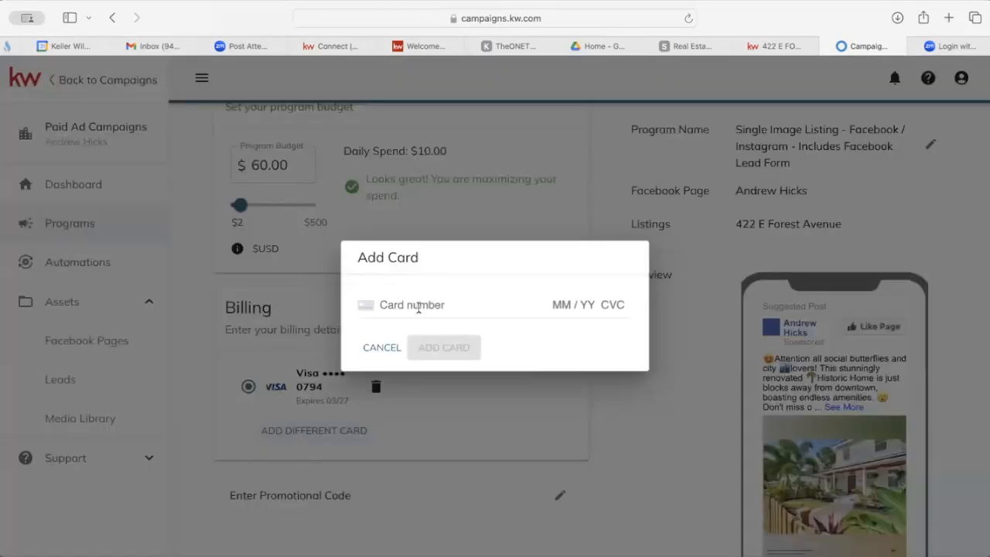
click(380, 348)
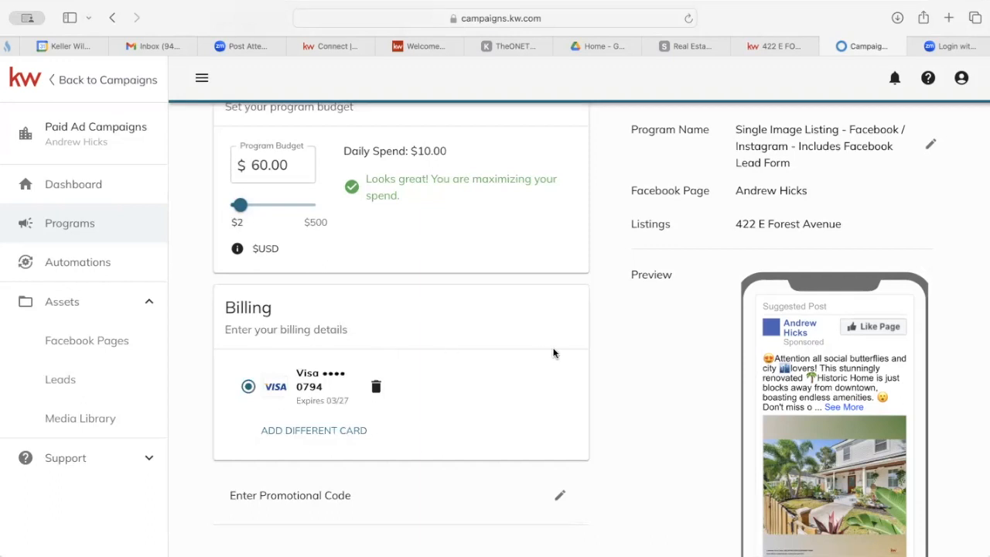
scroll(475, 369, down, 3)
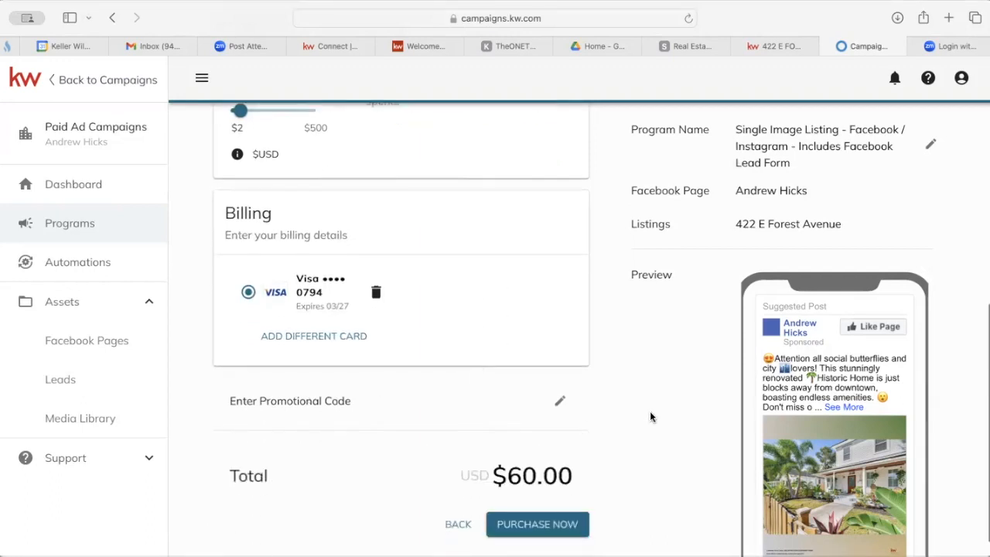
scroll(422, 383, down, 1)
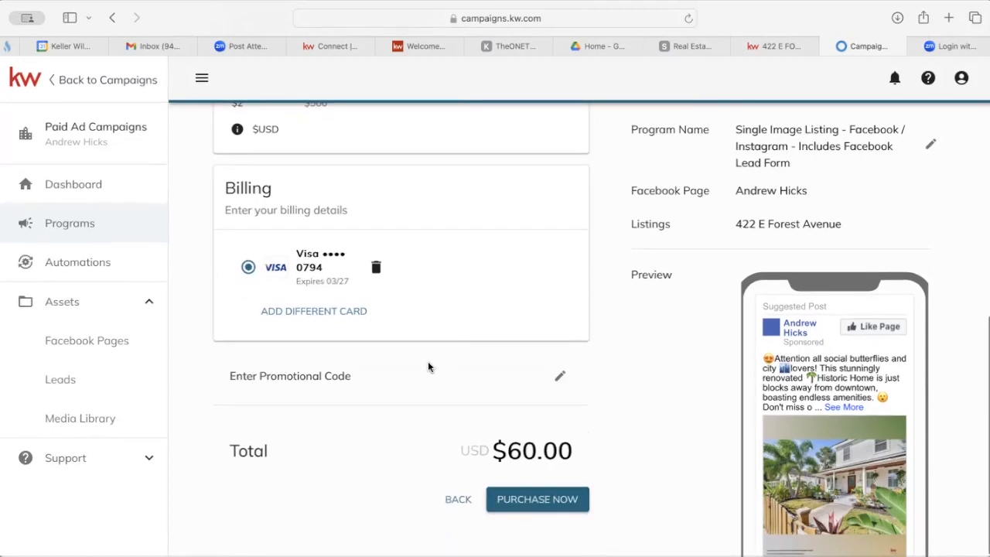
scroll(429, 370, up, 7)
scroll(427, 367, down, 8)
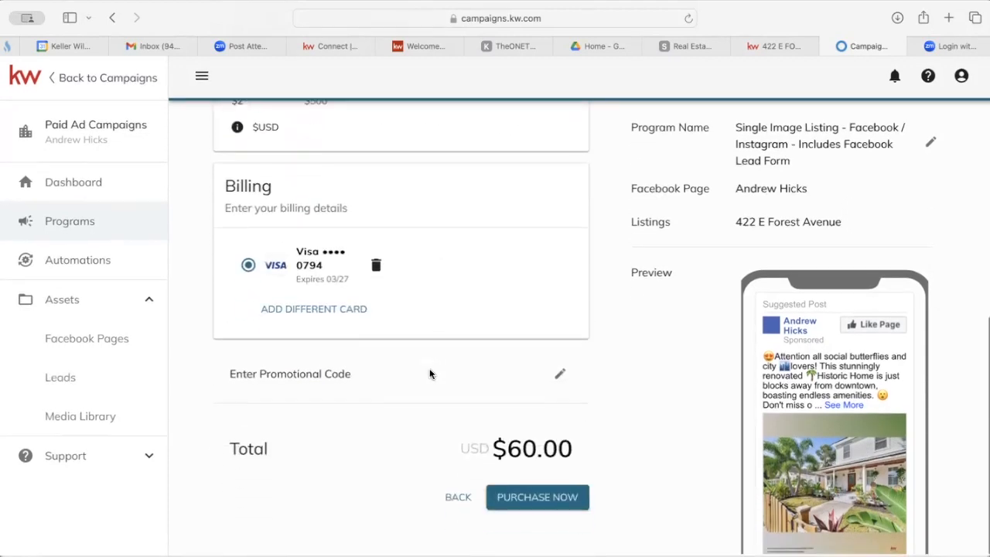